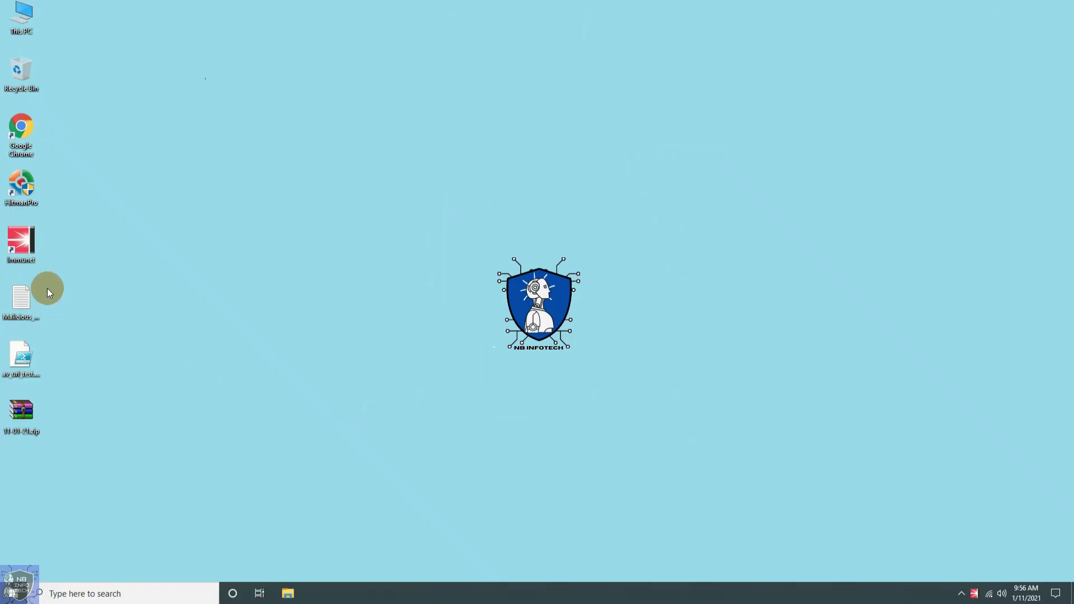
{"action": "double_click", "coordinate": [21, 241]}
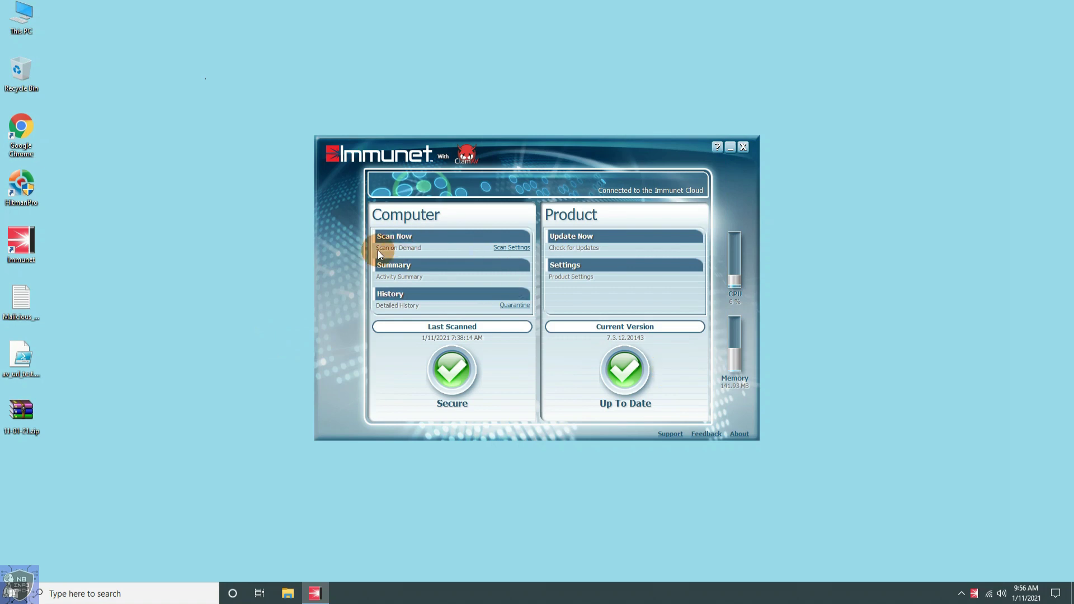
{"action": "left_click", "coordinate": [508, 248]}
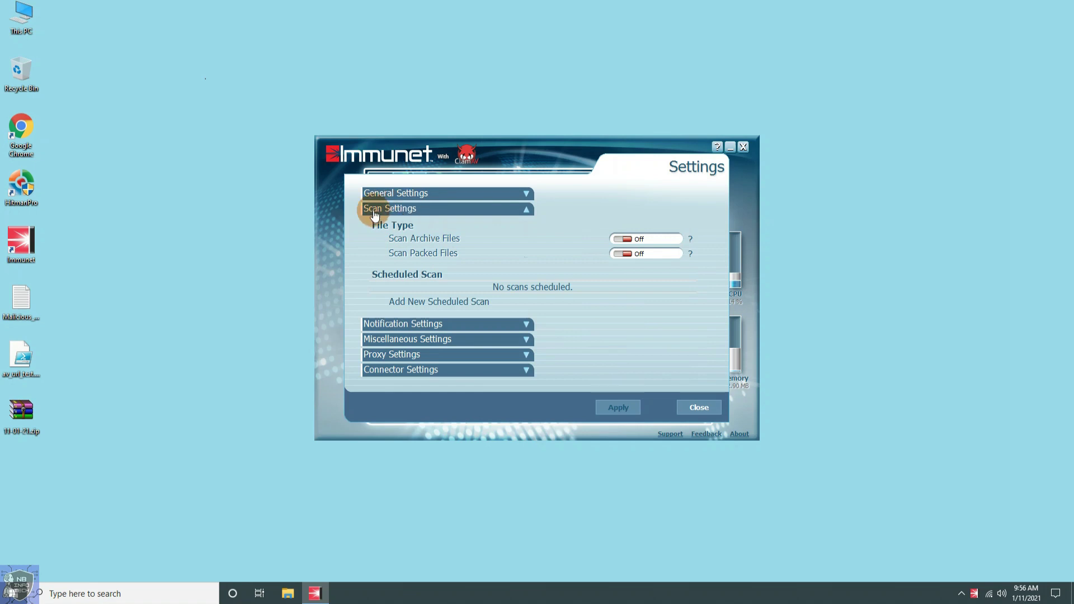
{"action": "left_click", "coordinate": [699, 407]}
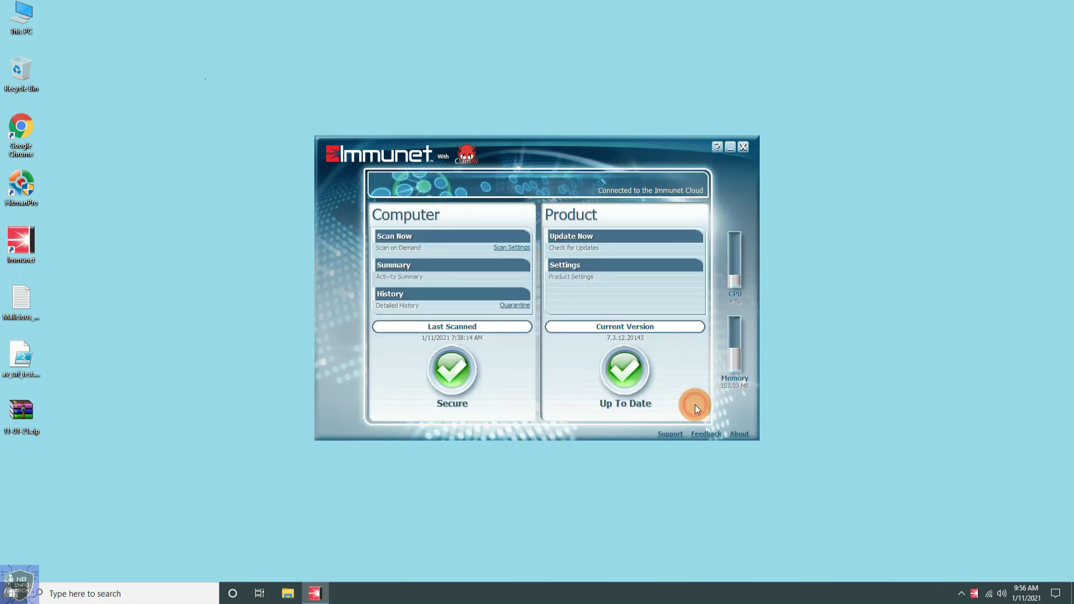
{"action": "left_click", "coordinate": [411, 268]}
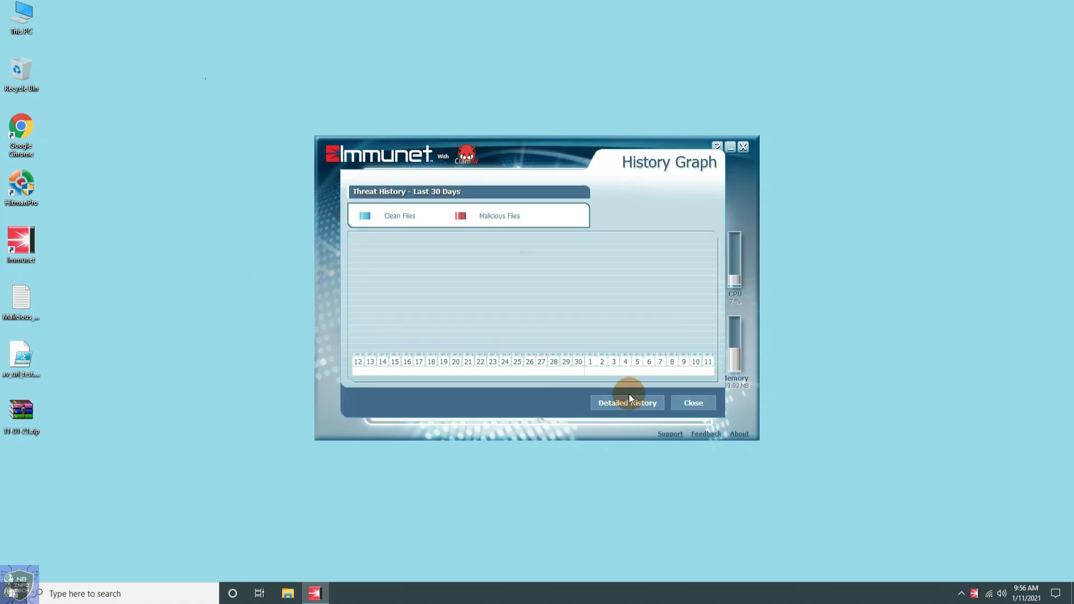
{"action": "left_click", "coordinate": [694, 402]}
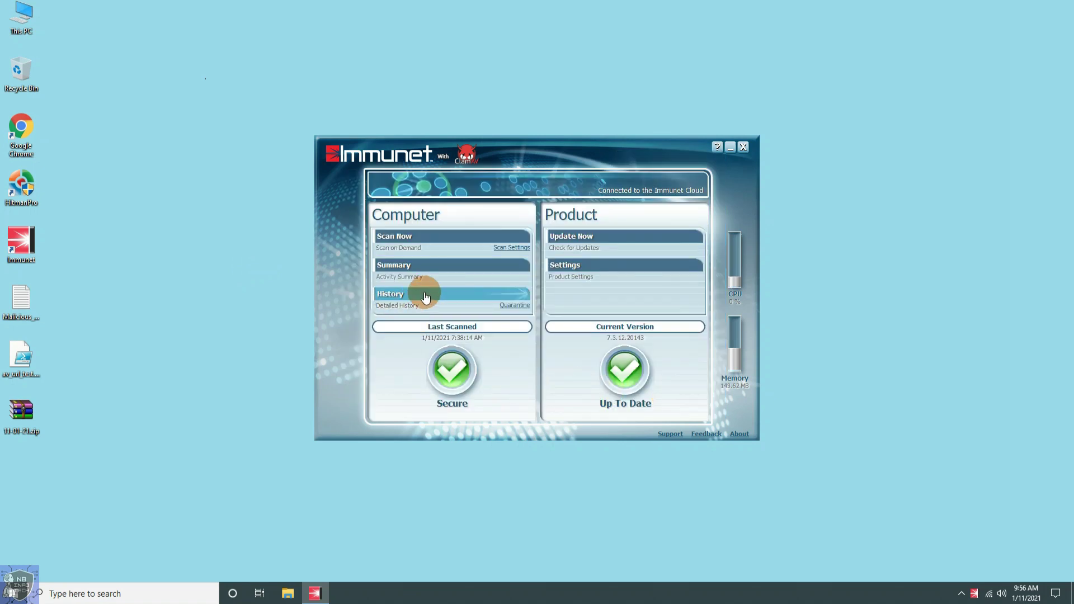
{"action": "left_click", "coordinate": [361, 306]}
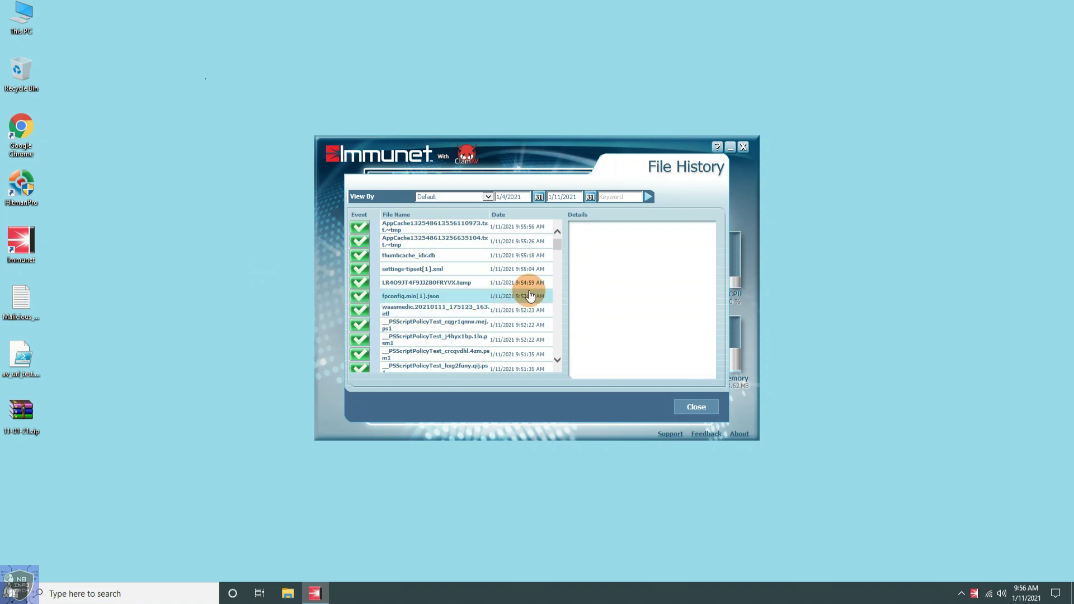
{"action": "left_click_drag", "start_coordinate": [558, 245], "coordinate": [558, 374]}
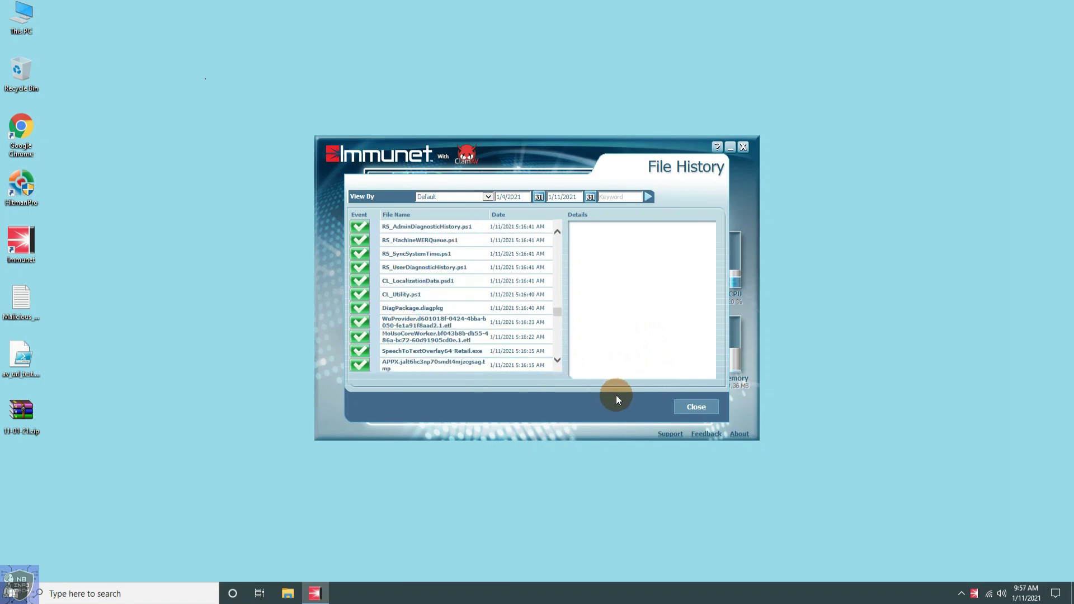
{"action": "left_click", "coordinate": [696, 406]}
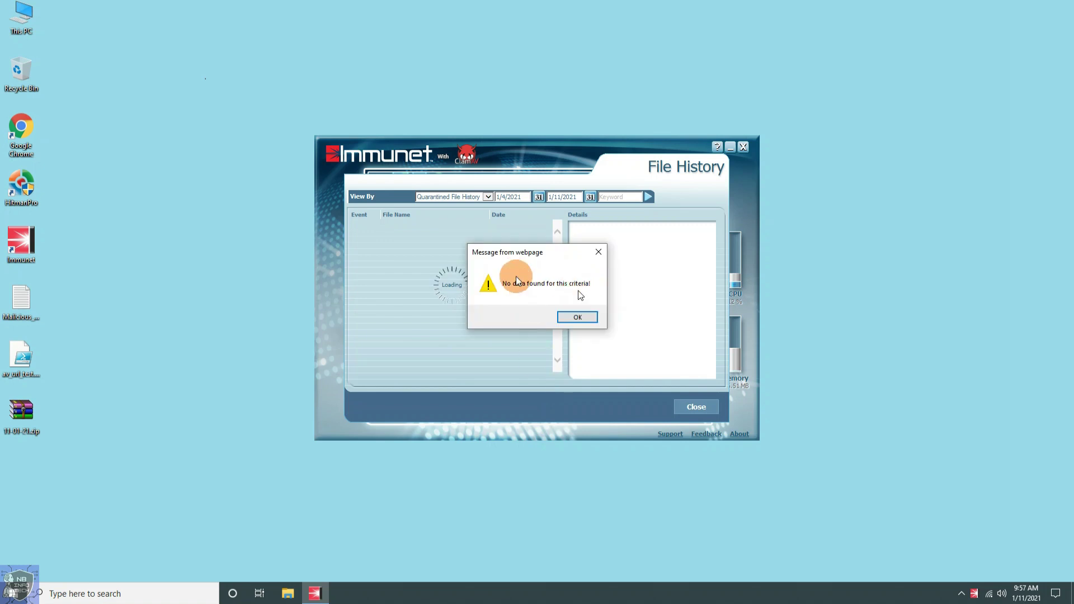
{"action": "left_click", "coordinate": [577, 323]}
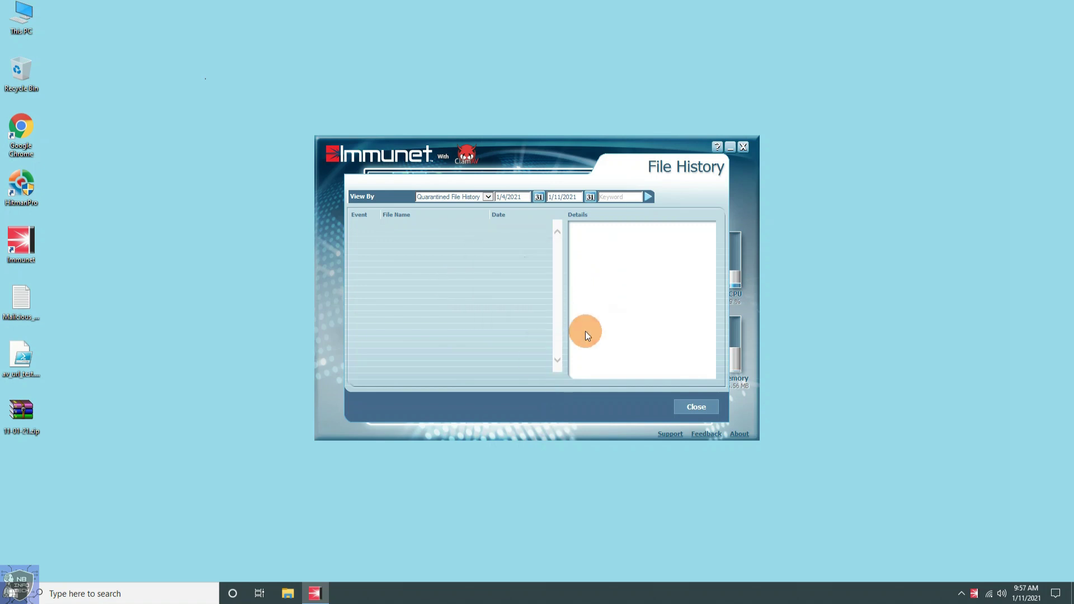
{"action": "left_click", "coordinate": [699, 407]}
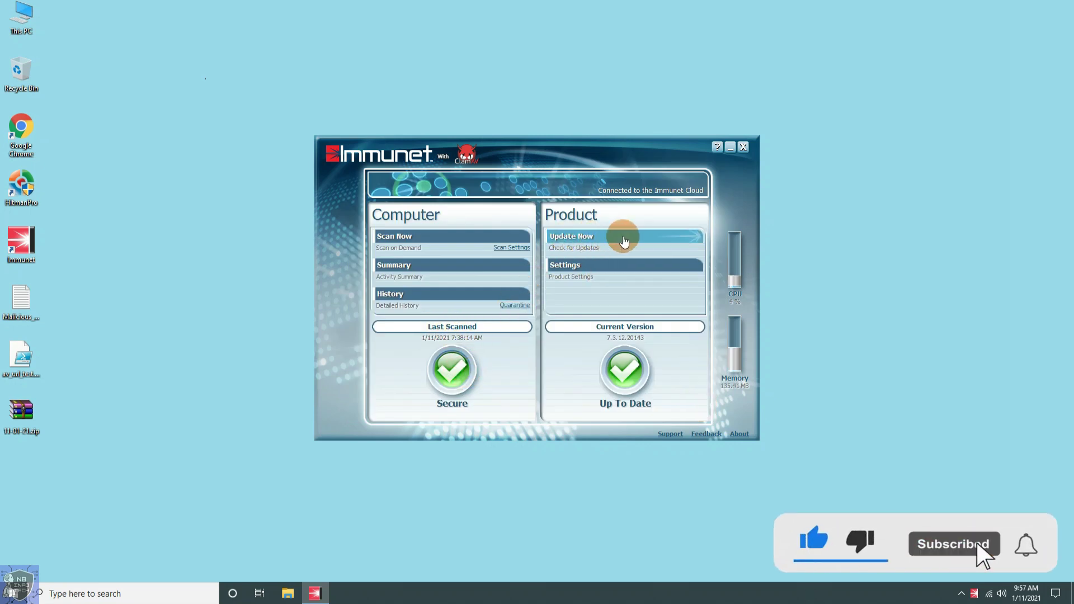
Run an Immunet update check, then open Settings with General Settings collapsed.
{"action": "left_click", "coordinate": [624, 238]}
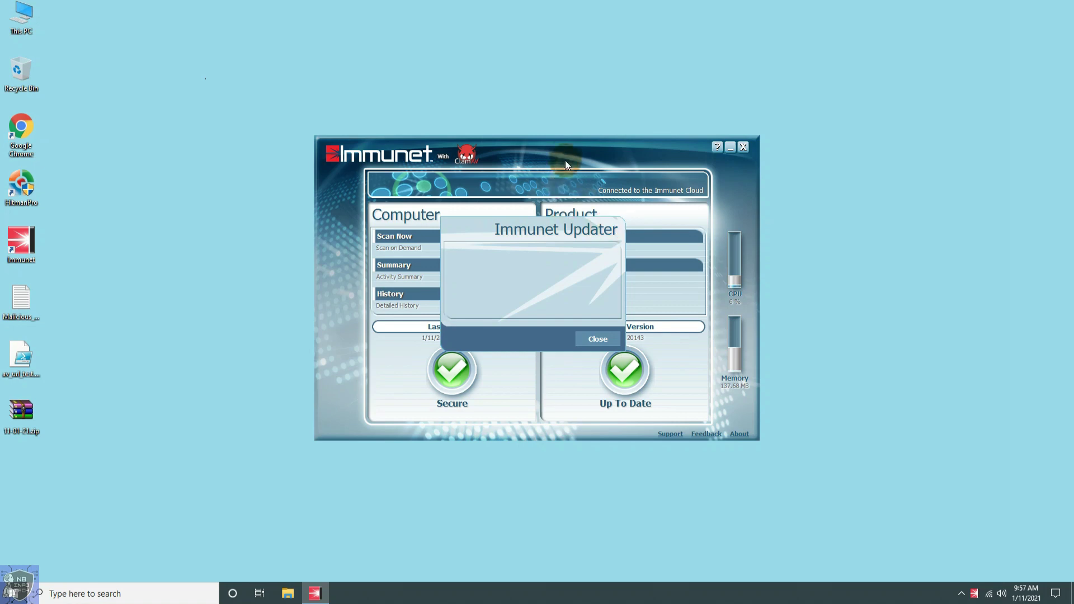
{"action": "left_click", "coordinate": [597, 339]}
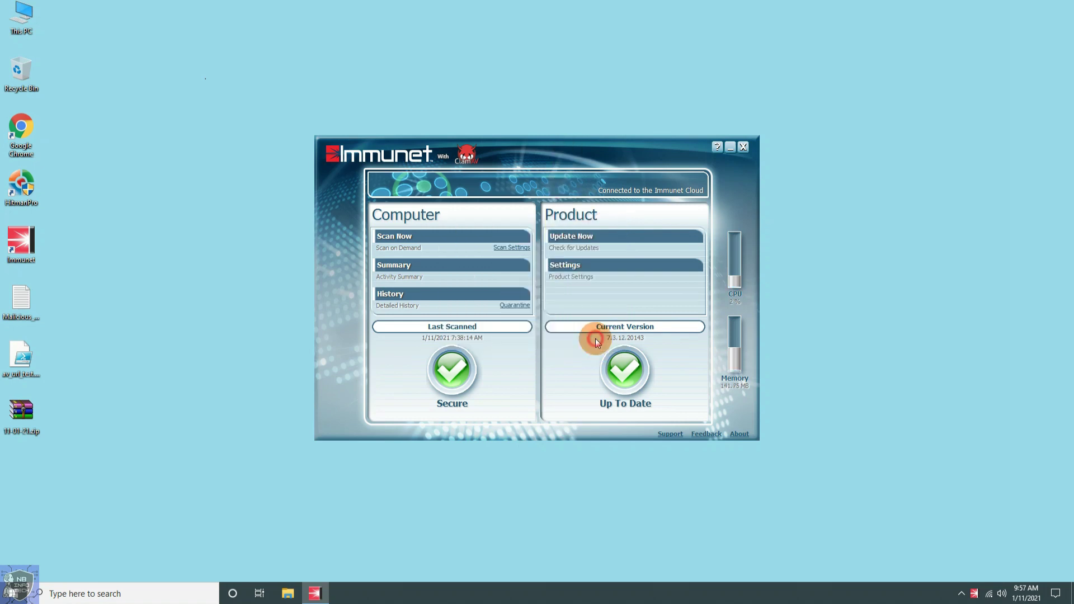
{"action": "left_click", "coordinate": [610, 263]}
{"action": "left_click", "coordinate": [417, 194]}
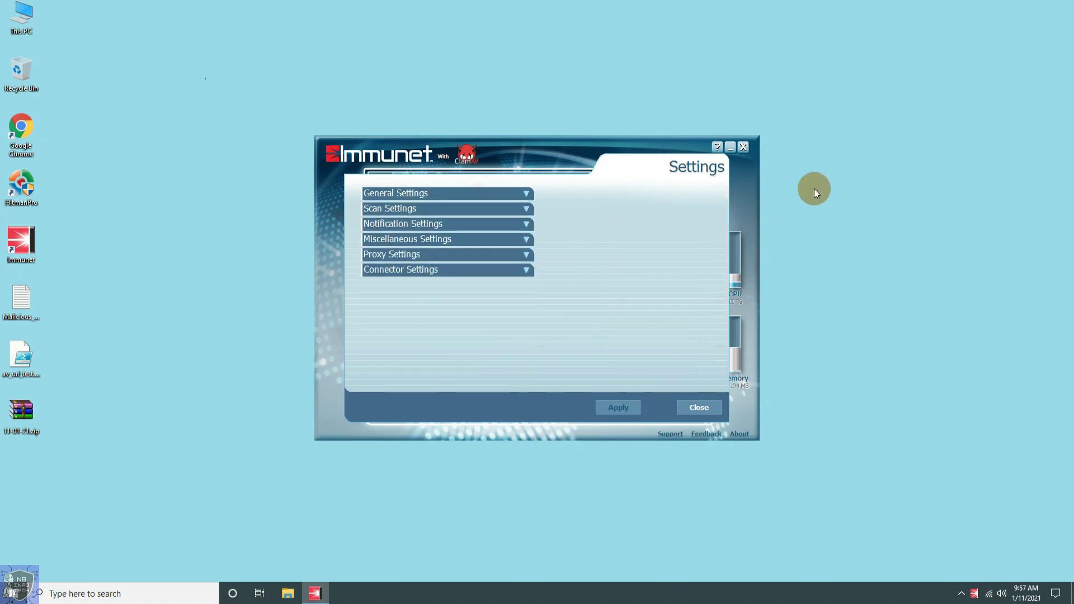
Expand General Settings and switch Blocking Mode off and back on.
{"action": "left_click", "coordinate": [469, 193]}
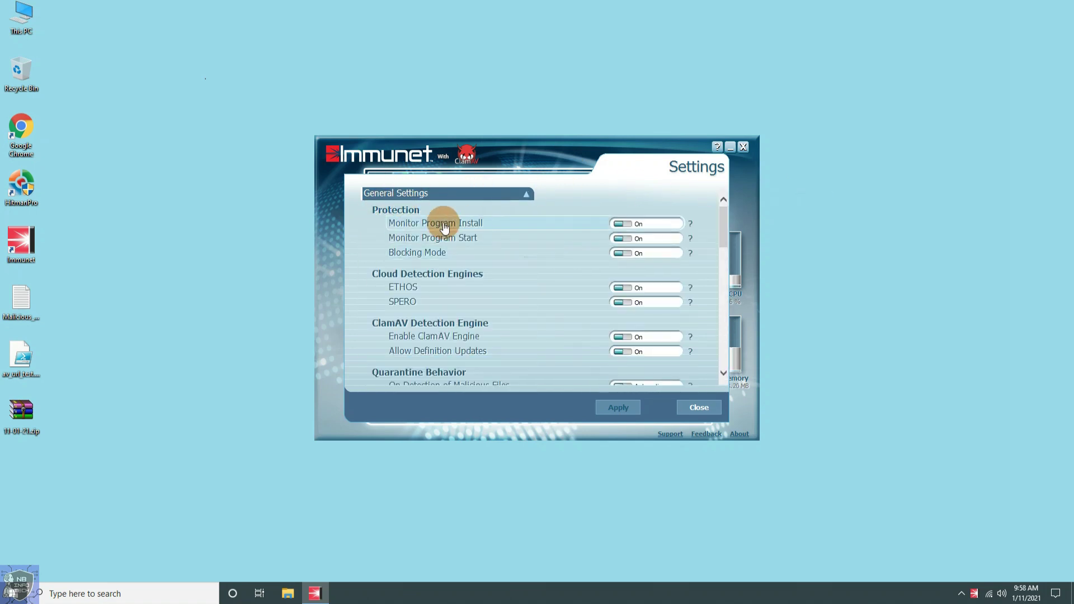
{"action": "left_click", "coordinate": [622, 238]}
{"action": "left_click", "coordinate": [622, 239]}
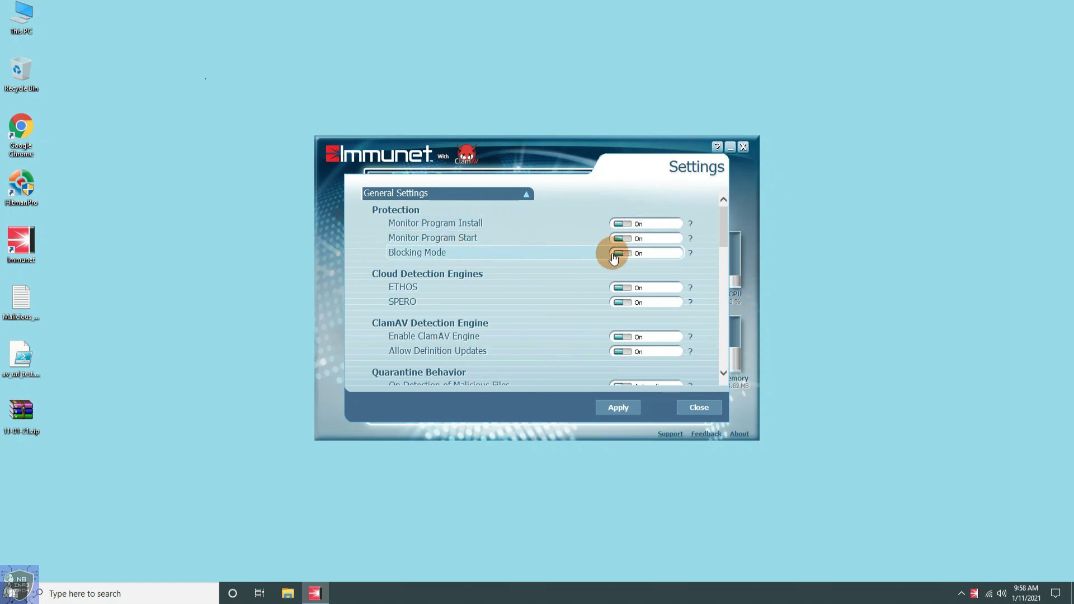
{"action": "mouse_move", "coordinate": [692, 226]}
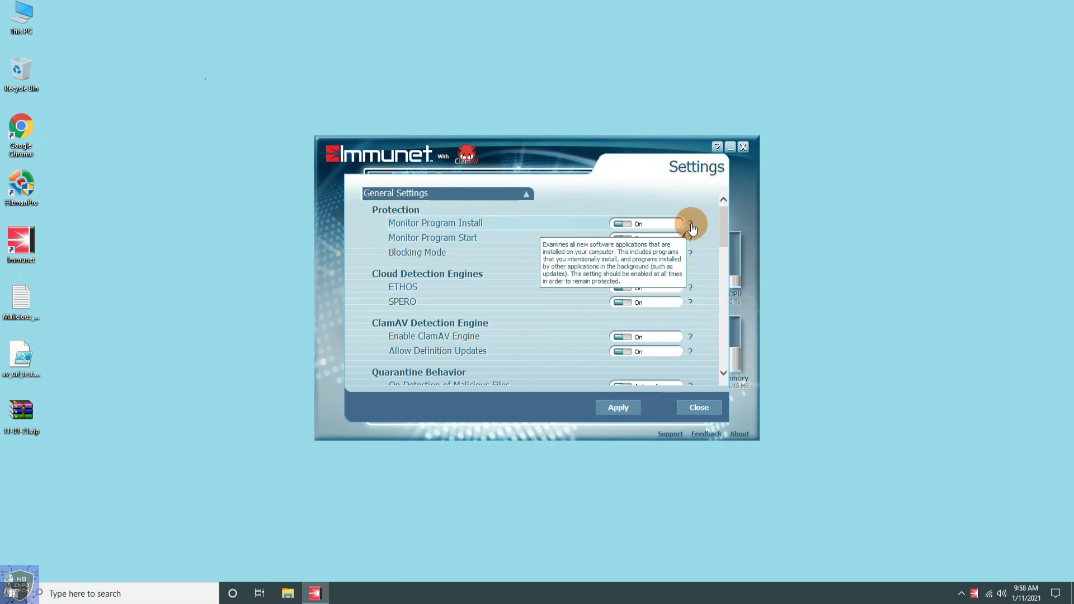
{"action": "left_click", "coordinate": [692, 255]}
{"action": "mouse_move", "coordinate": [691, 257]}
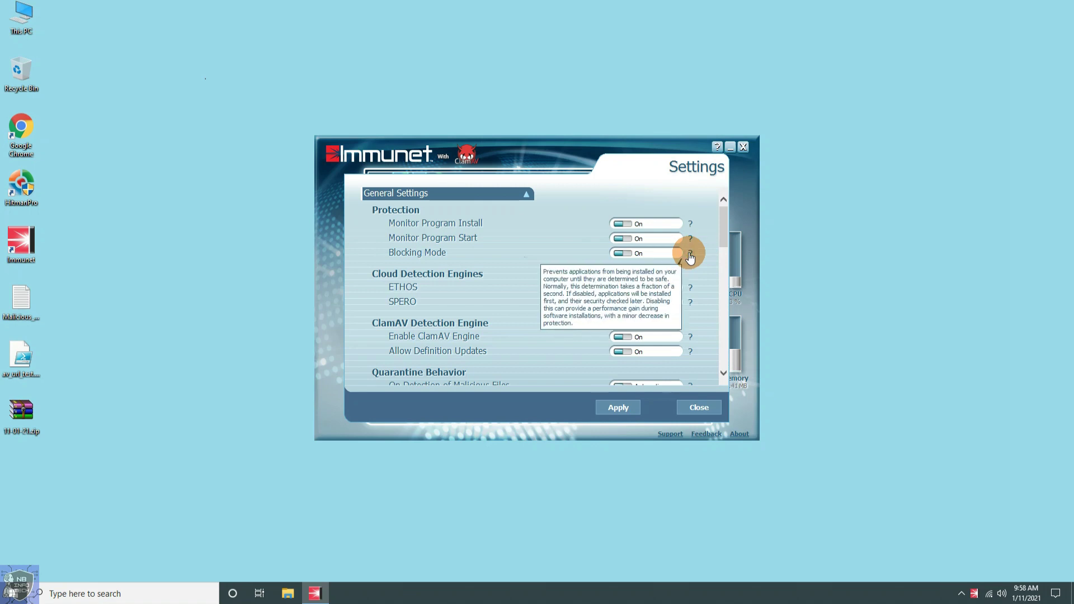
{"action": "scroll", "coordinate": [694, 254], "scroll_direction": "down", "scroll_amount": 1}
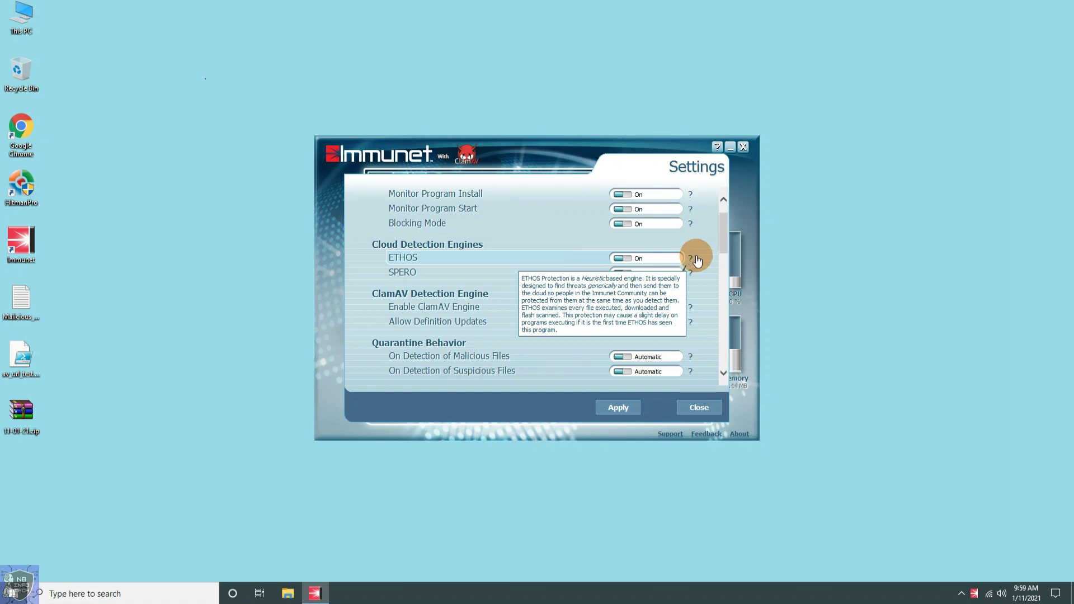
Read the SPERO help, then set malicious-file handling to Ask Me and back to Automatic.
{"action": "left_click", "coordinate": [692, 274]}
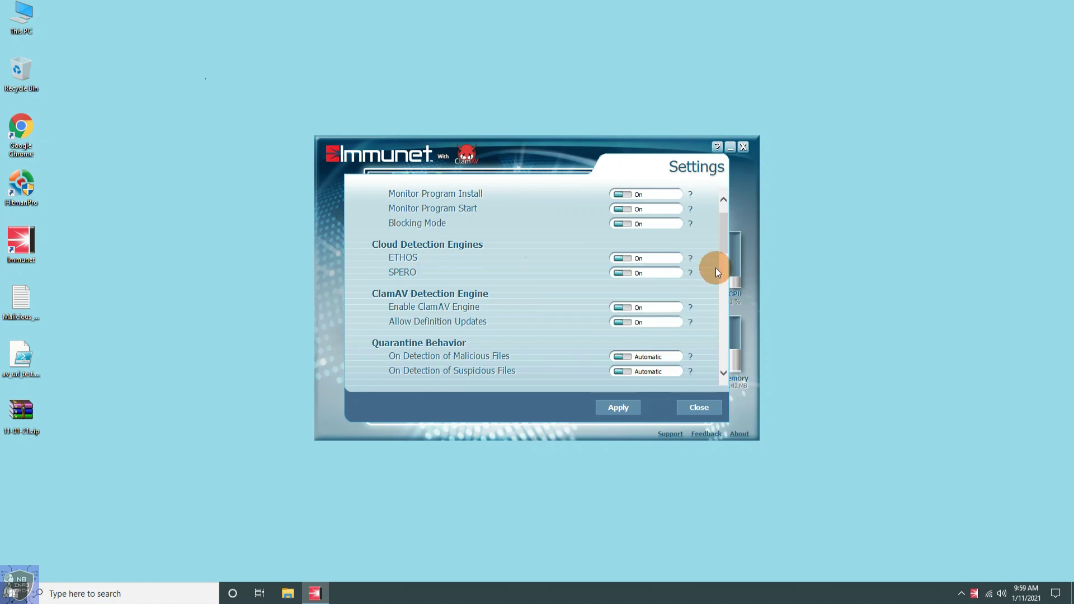
{"action": "scroll", "coordinate": [712, 268], "scroll_direction": "down", "scroll_amount": 2}
{"action": "mouse_move", "coordinate": [693, 250]}
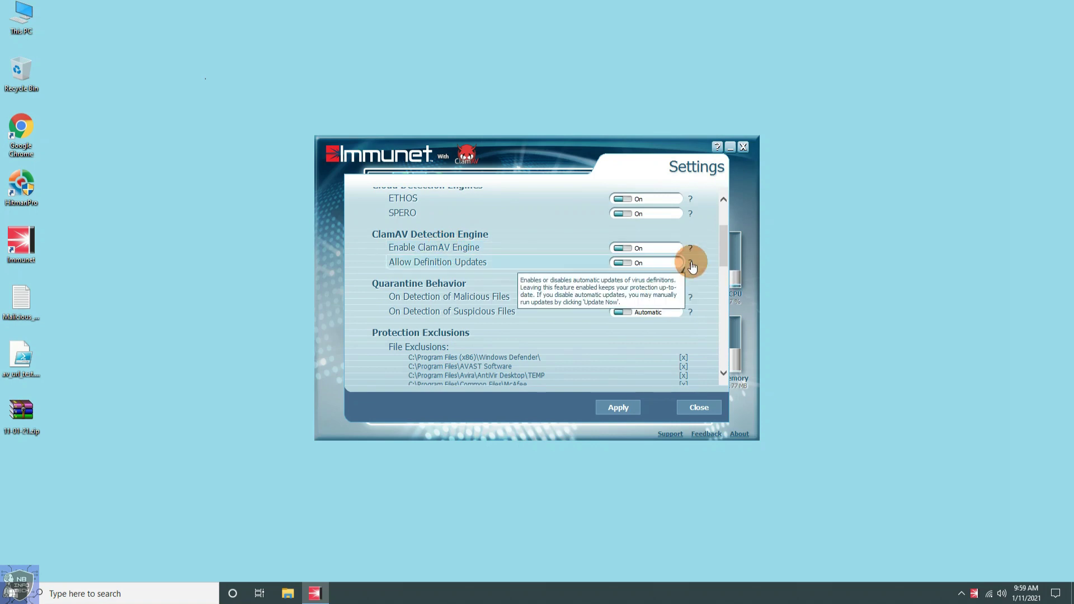
{"action": "scroll", "coordinate": [720, 263], "scroll_direction": "down", "scroll_amount": 1}
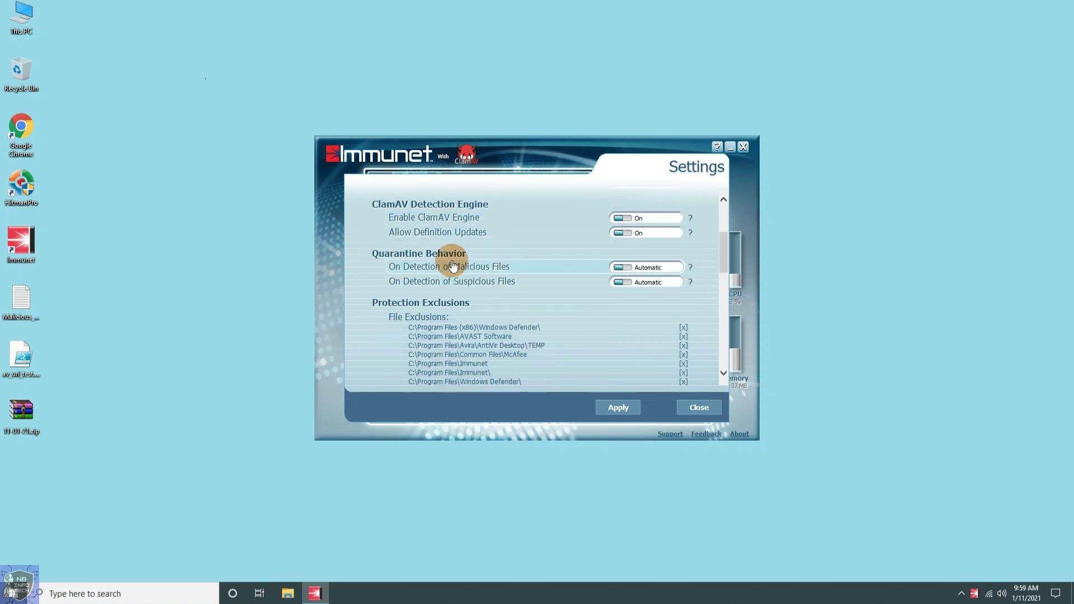
{"action": "left_click", "coordinate": [664, 268]}
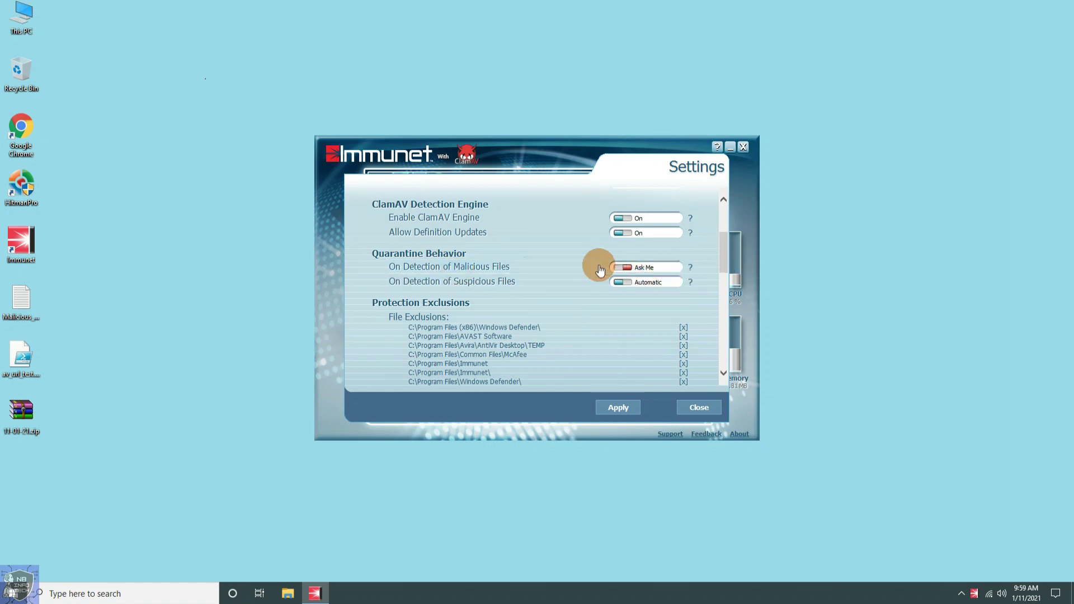
{"action": "left_click", "coordinate": [437, 271]}
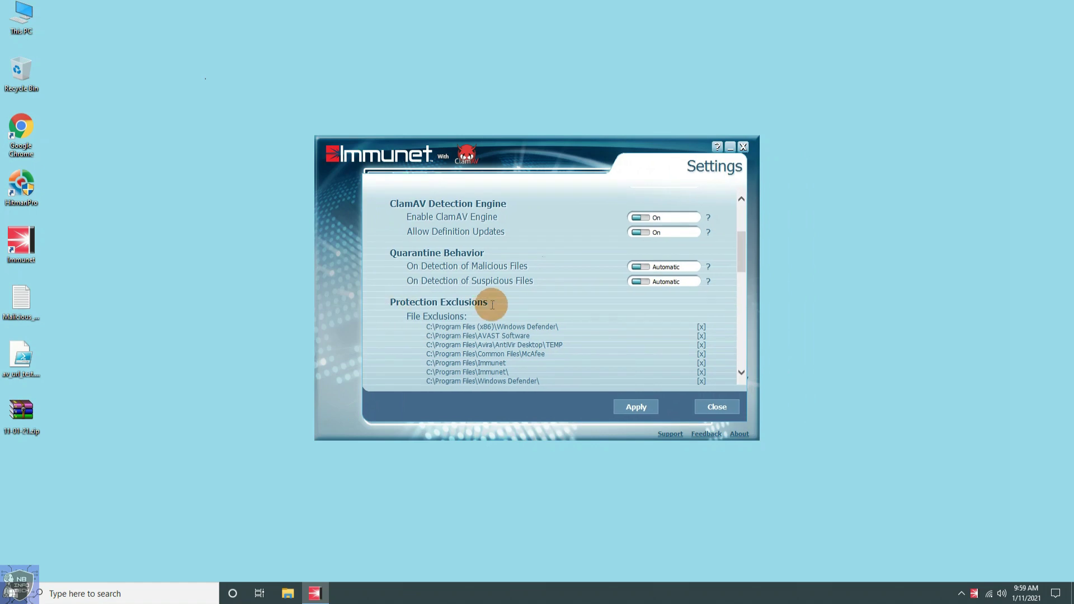
{"action": "scroll", "coordinate": [537, 302], "scroll_direction": "down", "scroll_amount": 4}
Browse to the 3D Objects folder as an exclusion, then cancel without adding it.
{"action": "scroll", "coordinate": [554, 305], "scroll_direction": "down", "scroll_amount": 10}
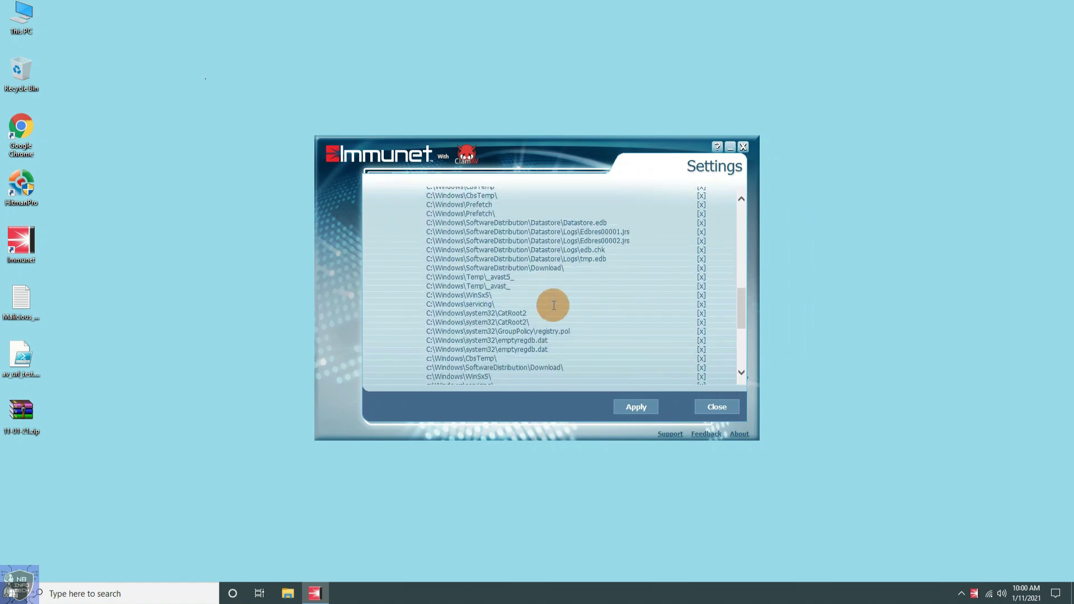
{"action": "scroll", "coordinate": [554, 305], "scroll_direction": "down", "scroll_amount": 2}
{"action": "left_click", "coordinate": [446, 291]}
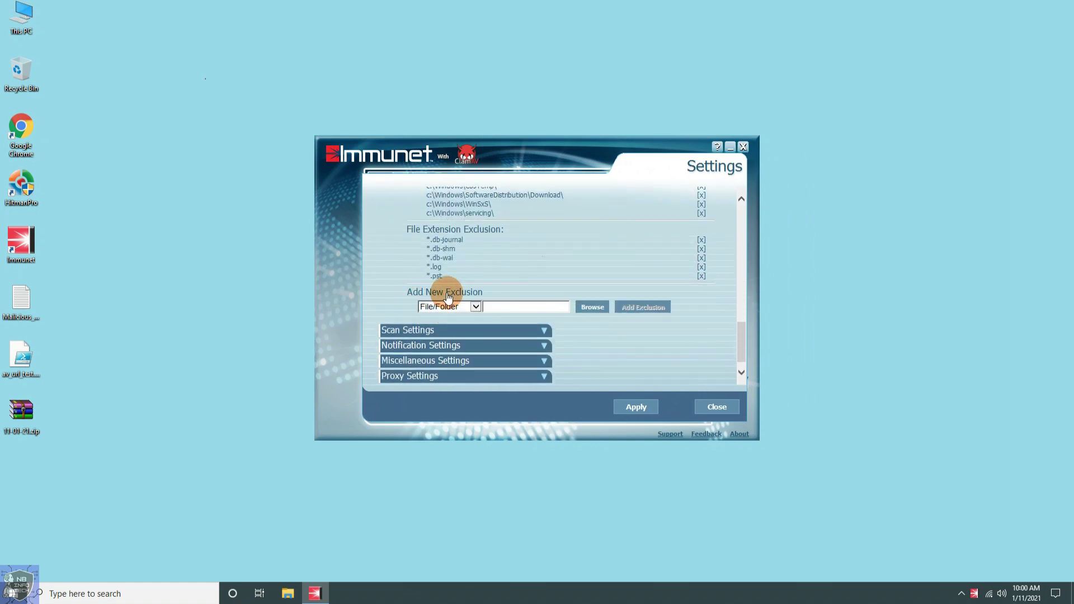
{"action": "left_click", "coordinate": [595, 305]}
{"action": "left_click", "coordinate": [512, 246]}
{"action": "left_click", "coordinate": [614, 379]}
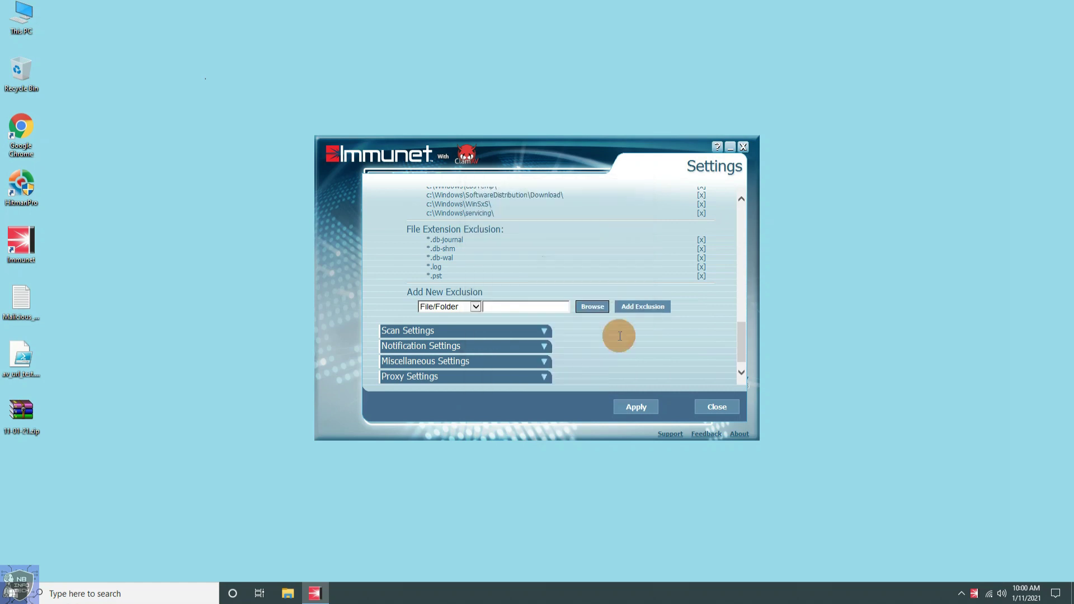
Start a new scheduled scan, review its days and Custom Scan type, then show Notification Settings.
{"action": "left_click", "coordinate": [444, 331]}
{"action": "scroll", "coordinate": [414, 269], "scroll_direction": "down", "scroll_amount": 2}
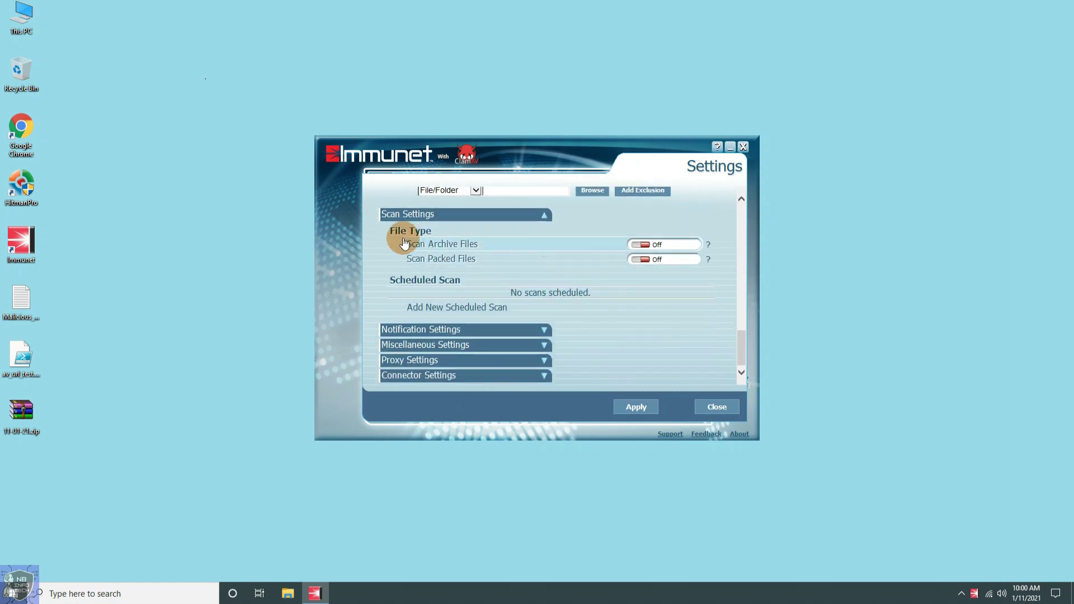
{"action": "left_click", "coordinate": [444, 307]}
{"action": "left_click", "coordinate": [552, 292]}
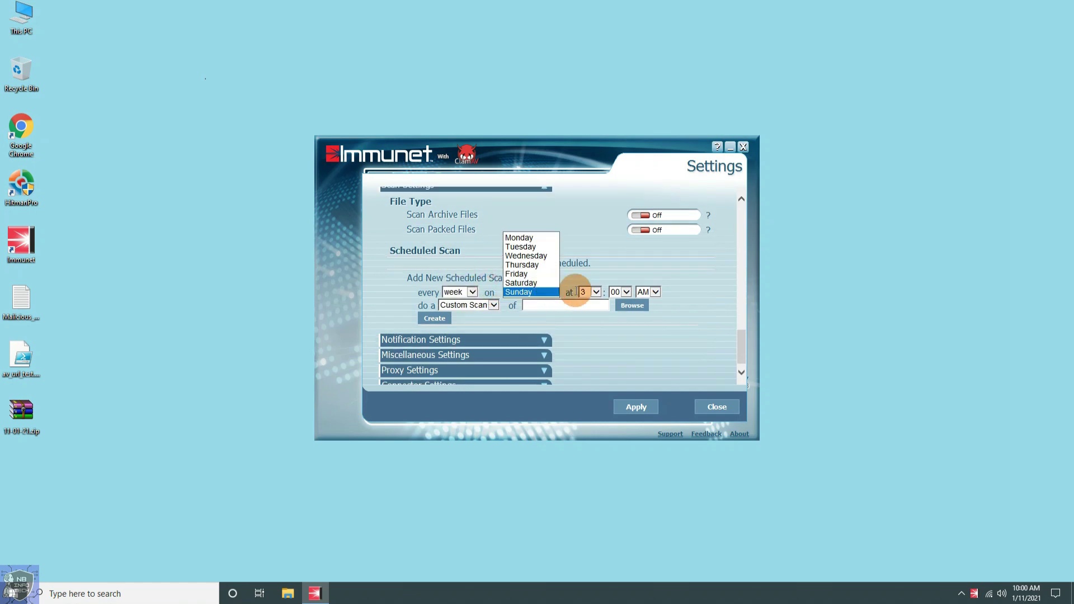
{"action": "left_click", "coordinate": [597, 295]}
{"action": "left_click", "coordinate": [493, 305]}
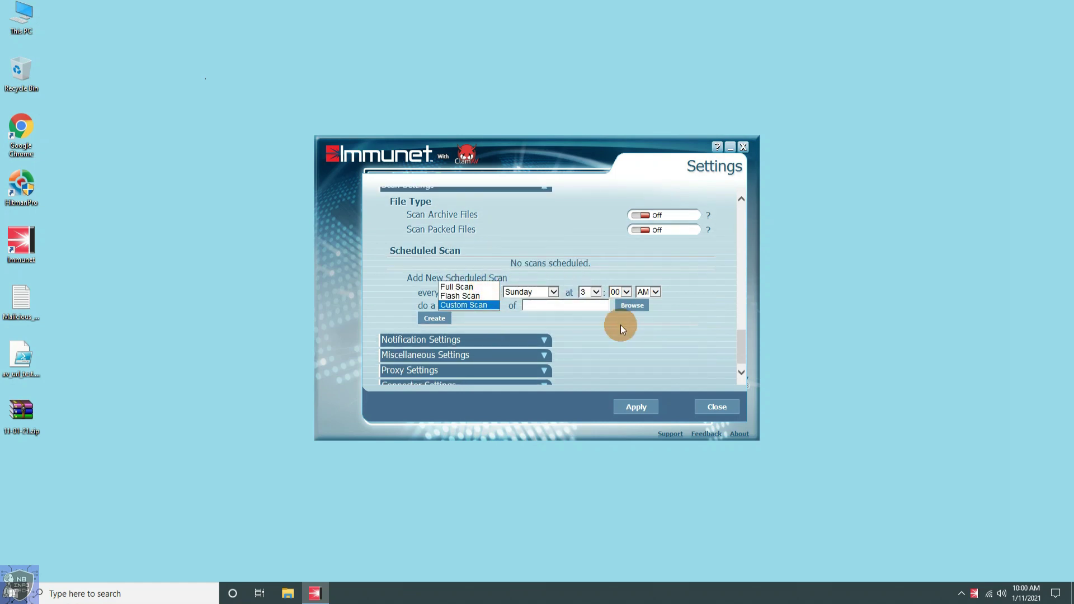
{"action": "left_click", "coordinate": [532, 328]}
{"action": "left_click", "coordinate": [470, 330]}
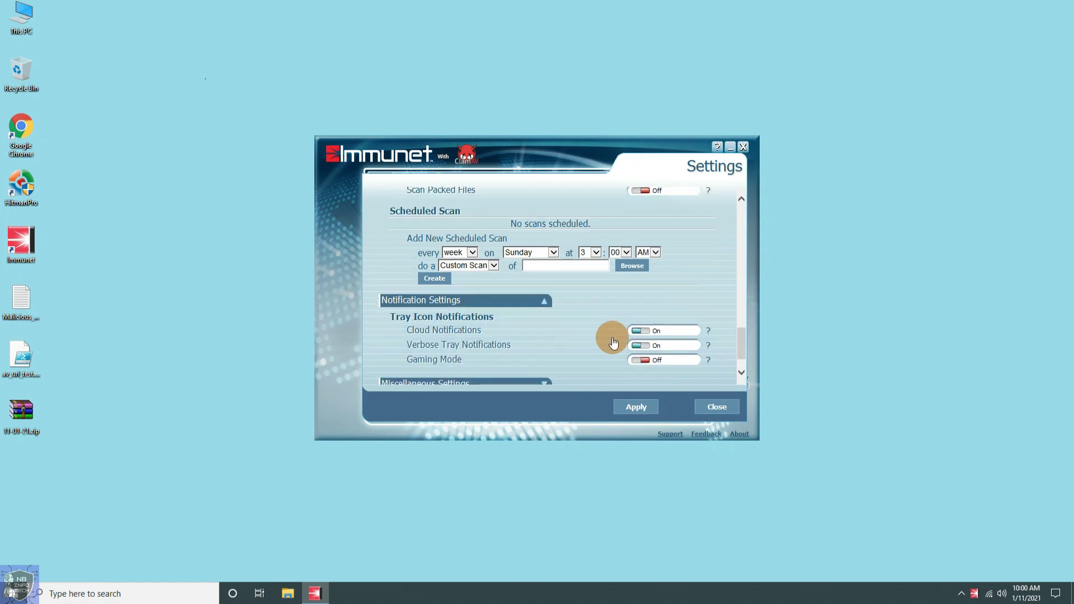
{"action": "mouse_move", "coordinate": [709, 304]}
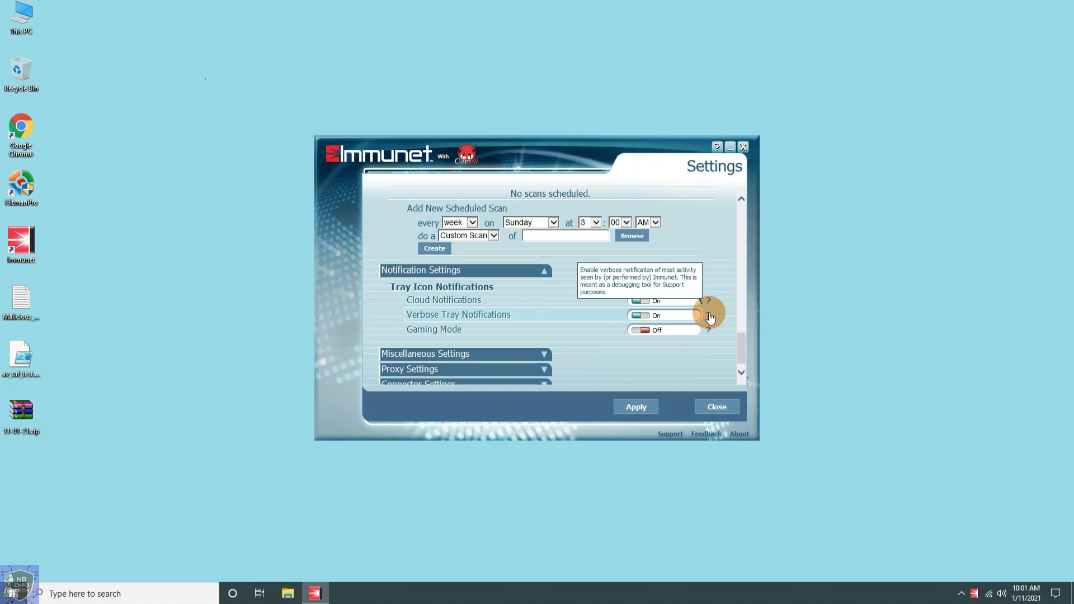
Review the Miscellaneous, Proxy and Connector settings, then confirm Immunet is up to date.
{"action": "left_click", "coordinate": [552, 354]}
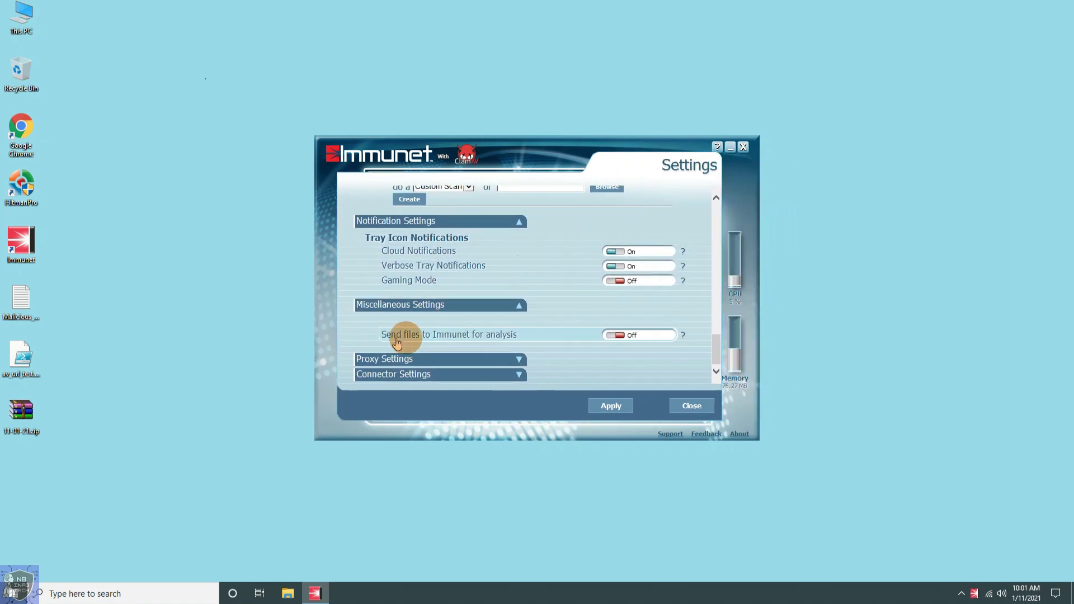
{"action": "left_click", "coordinate": [414, 359]}
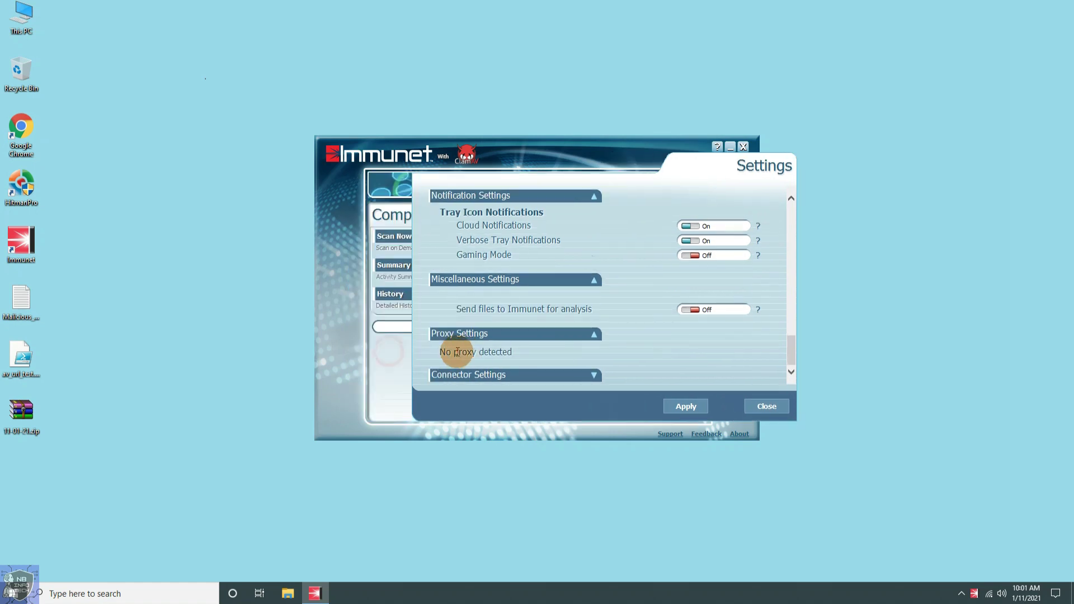
{"action": "left_click", "coordinate": [436, 375]}
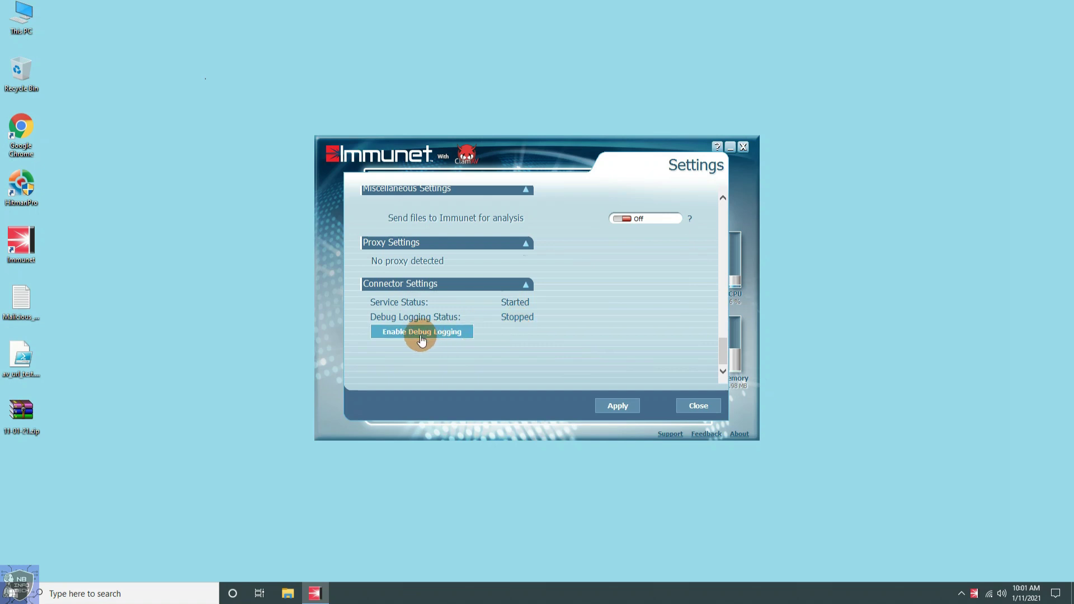
{"action": "left_click", "coordinate": [697, 406]}
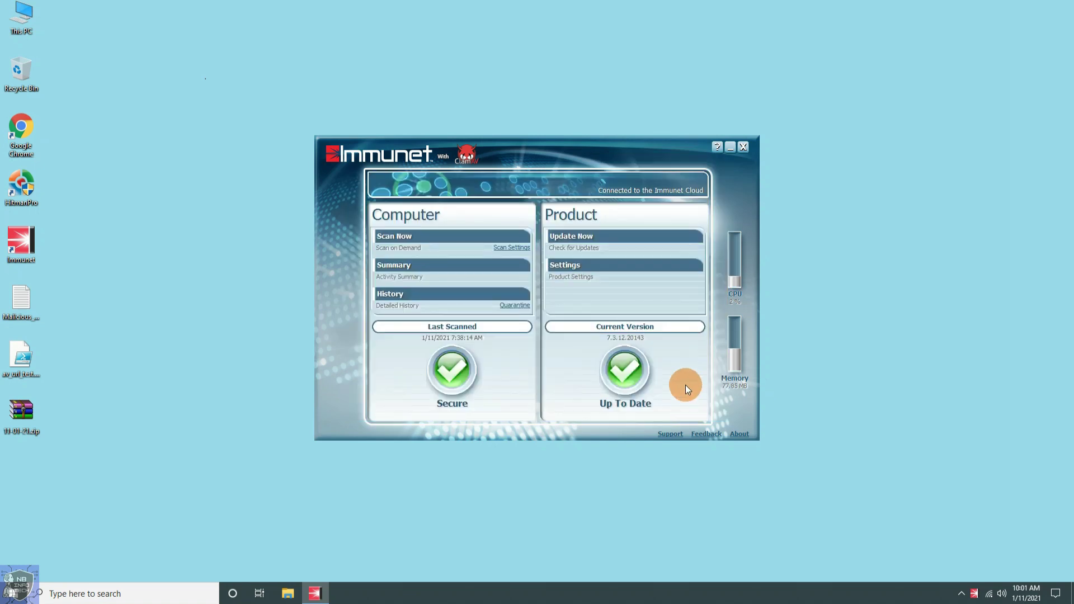
{"action": "left_click", "coordinate": [585, 237]}
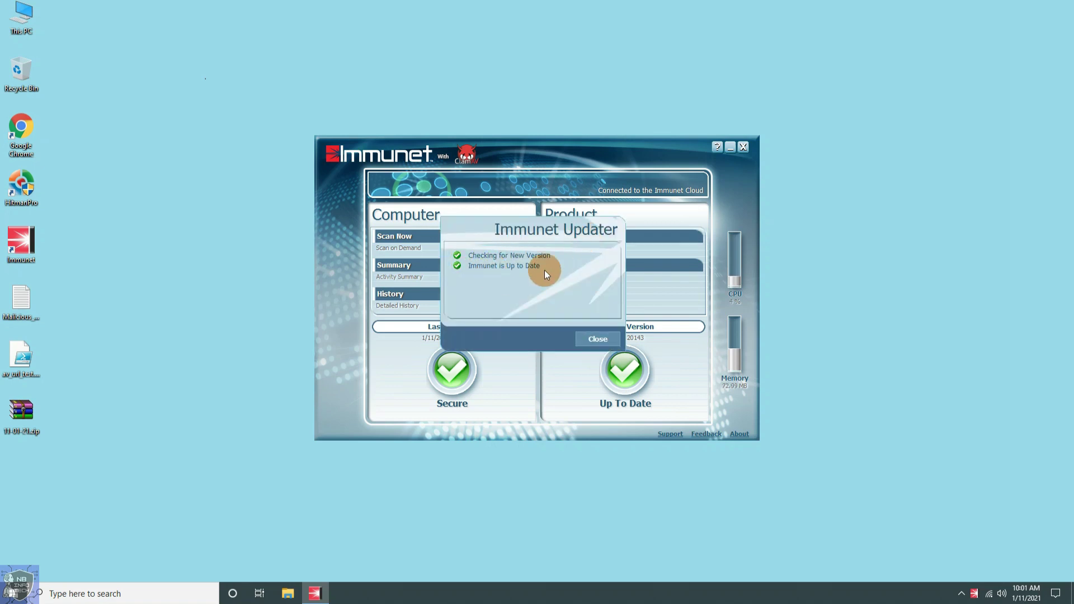
{"action": "left_click", "coordinate": [597, 339]}
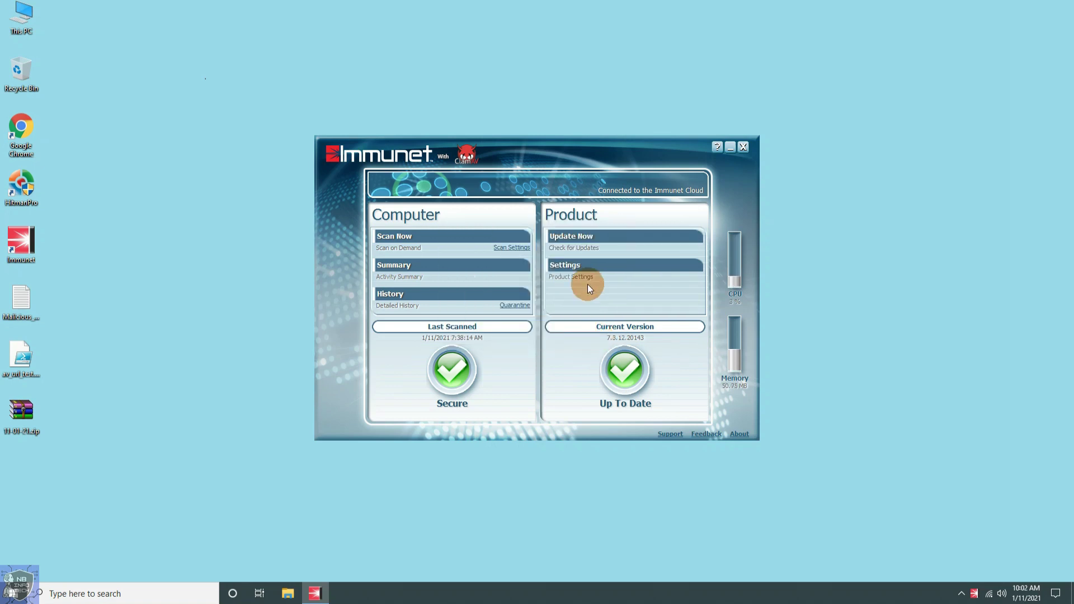
Switch off Monitor Program Install, Program Start and Blocking Mode, apply, and close Immunet.
{"action": "left_click", "coordinate": [577, 266]}
{"action": "right_click", "coordinate": [974, 593]}
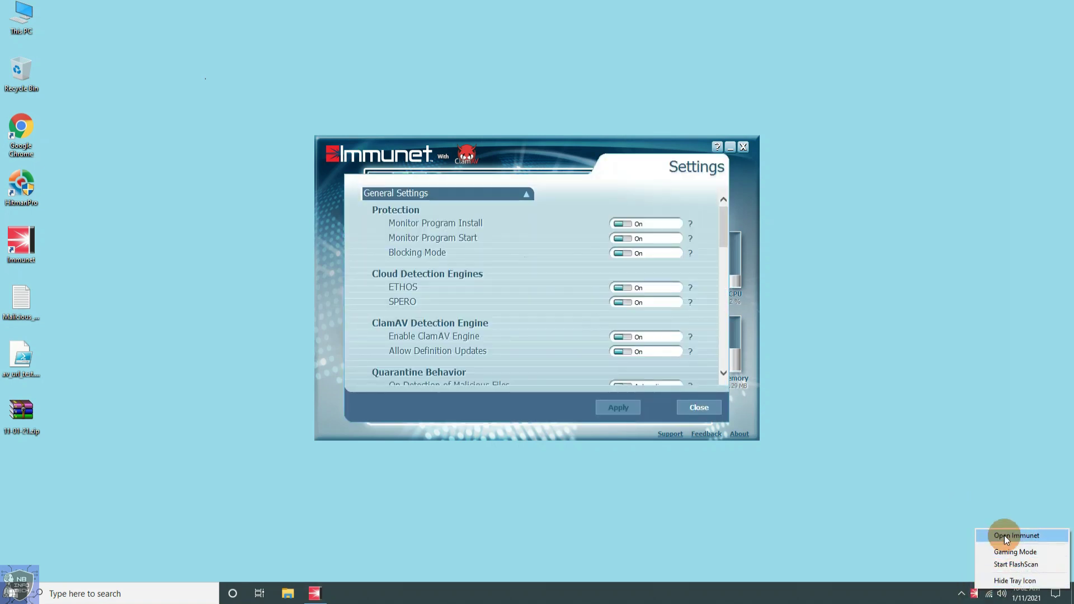
{"action": "left_click", "coordinate": [623, 224]}
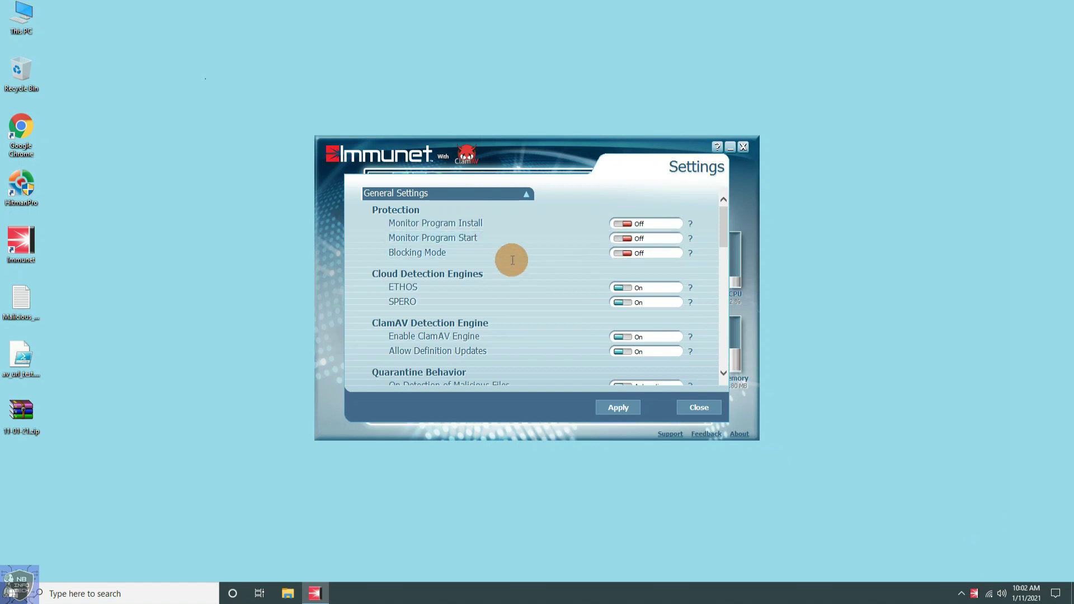
{"action": "left_click", "coordinate": [618, 407]}
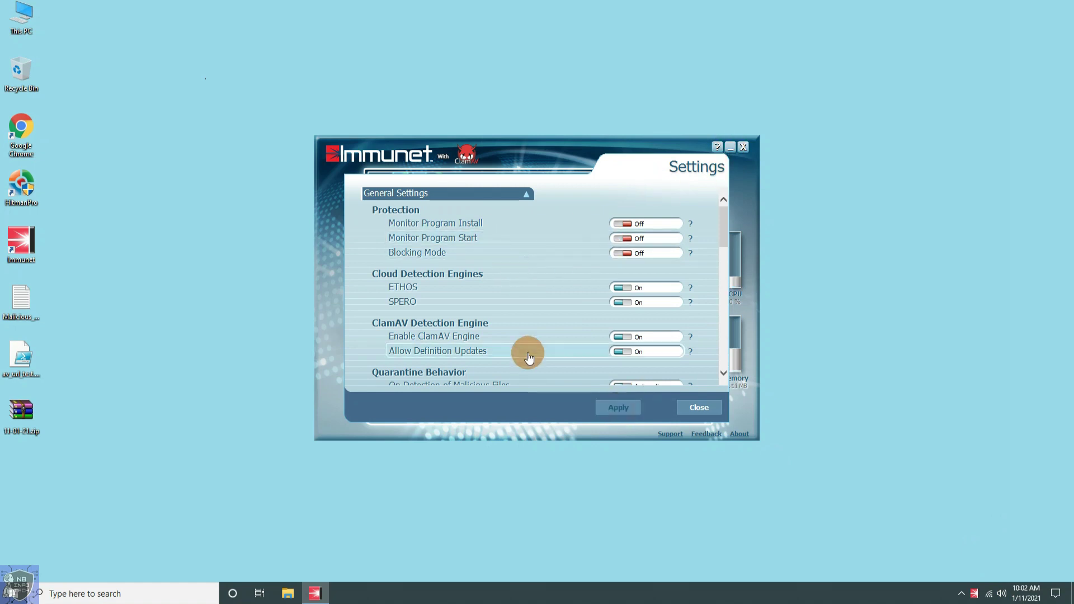
{"action": "left_click", "coordinate": [699, 407]}
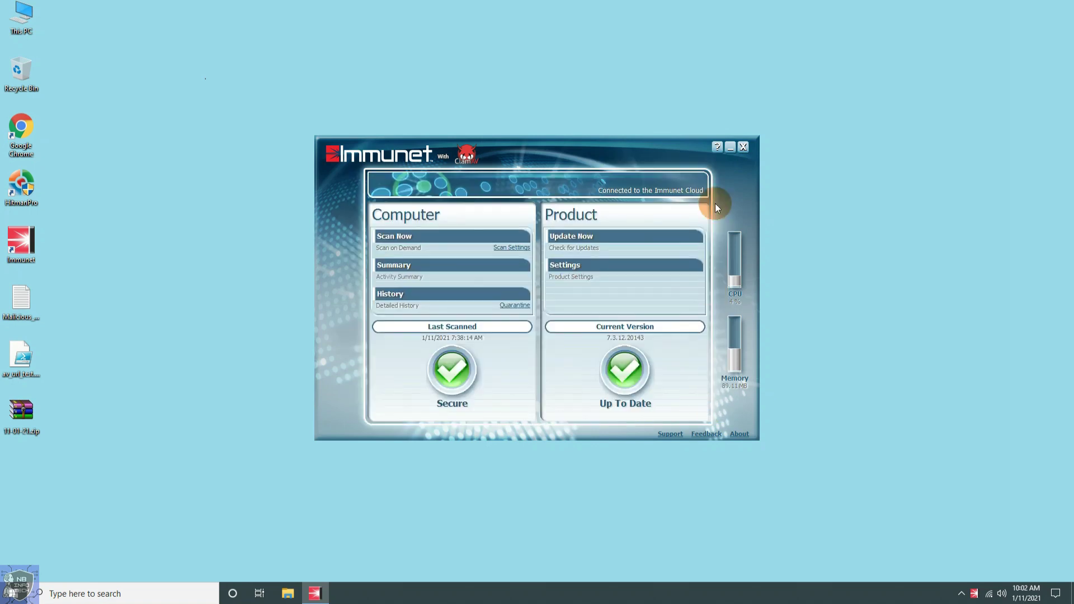
{"action": "left_click", "coordinate": [743, 147]}
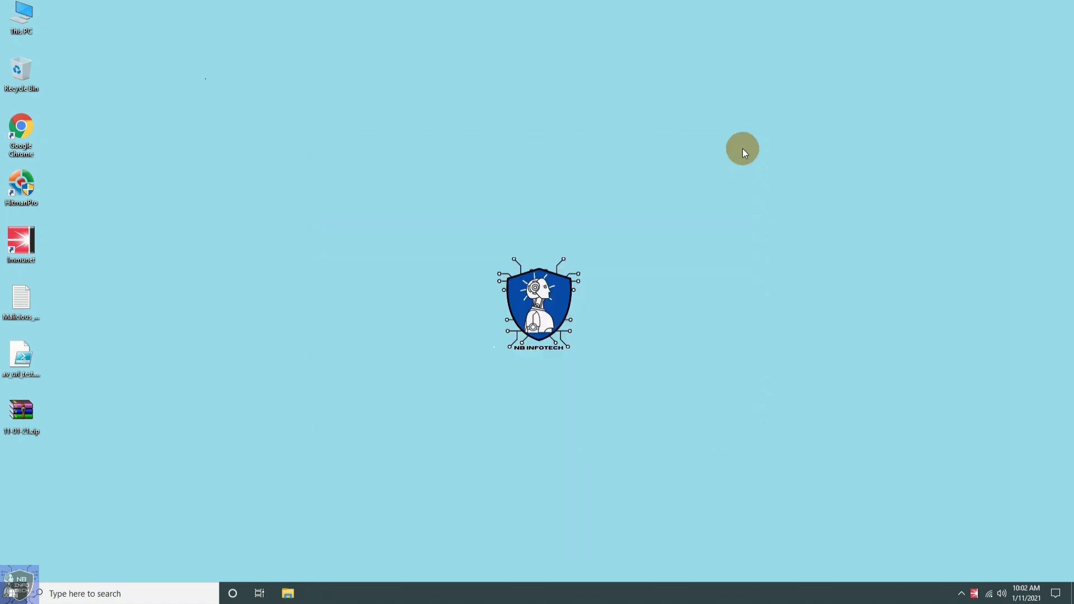
Extract 11-01-21.zip into a 11-01-21 folder, supplying the archive password.
{"action": "right_click", "coordinate": [20, 414]}
{"action": "left_click", "coordinate": [71, 223]}
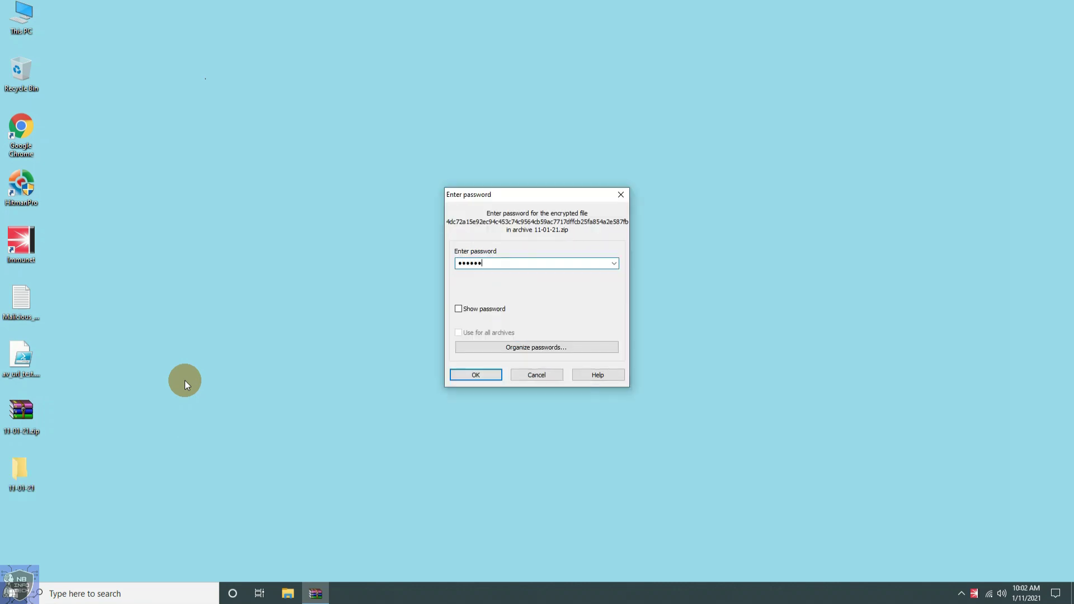
{"action": "key", "text": "Return"}
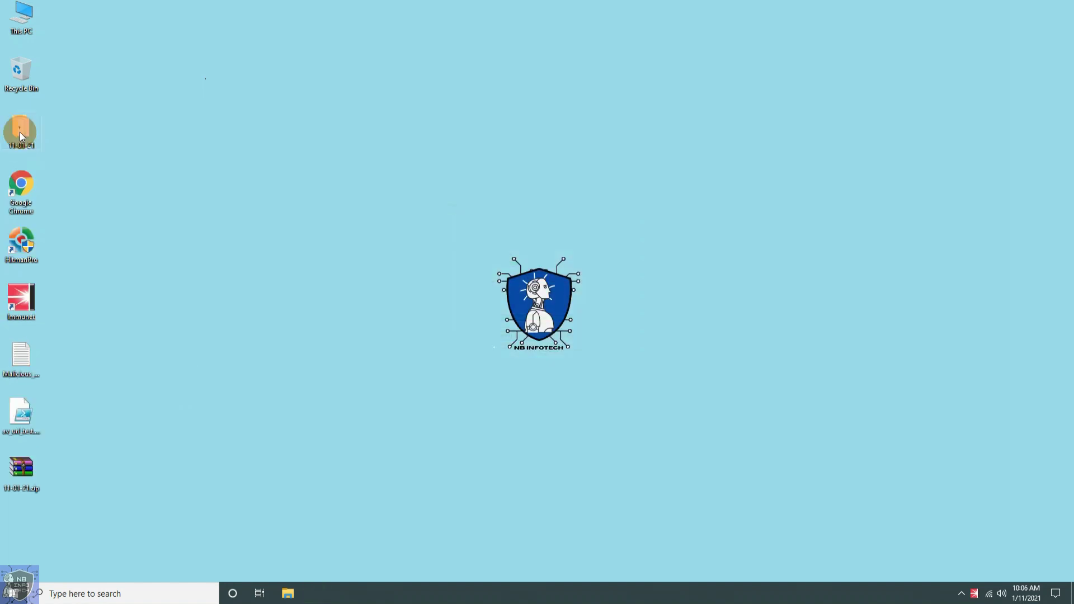
Open the 11-01-21 folder, widen the Name column and sort the files by type.
{"action": "double_click", "coordinate": [19, 133]}
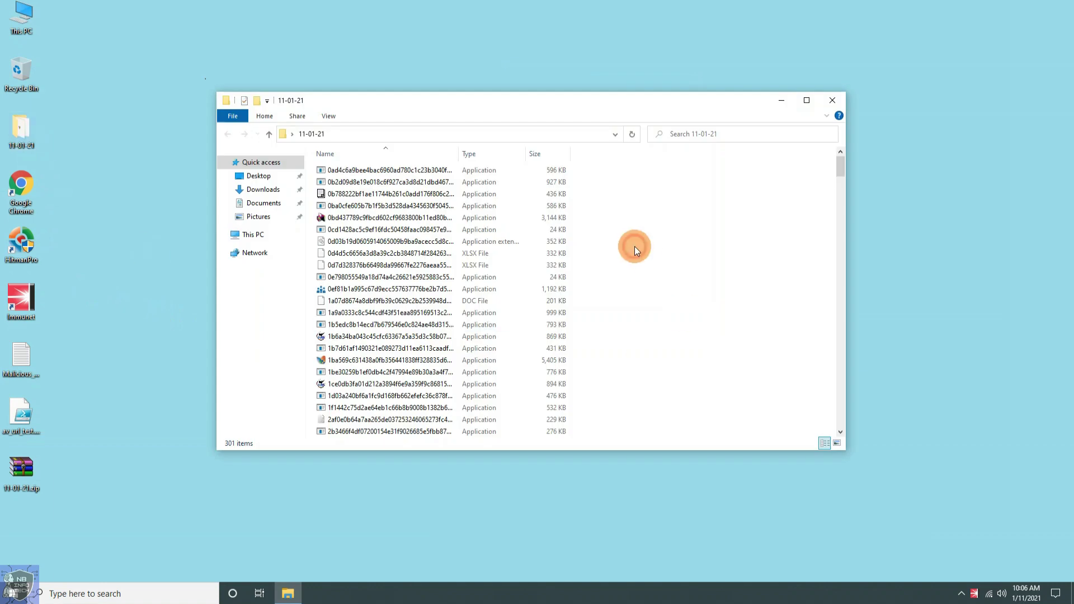
{"action": "left_click_drag", "start_coordinate": [459, 153], "coordinate": [695, 151]}
{"action": "left_click", "coordinate": [609, 157]}
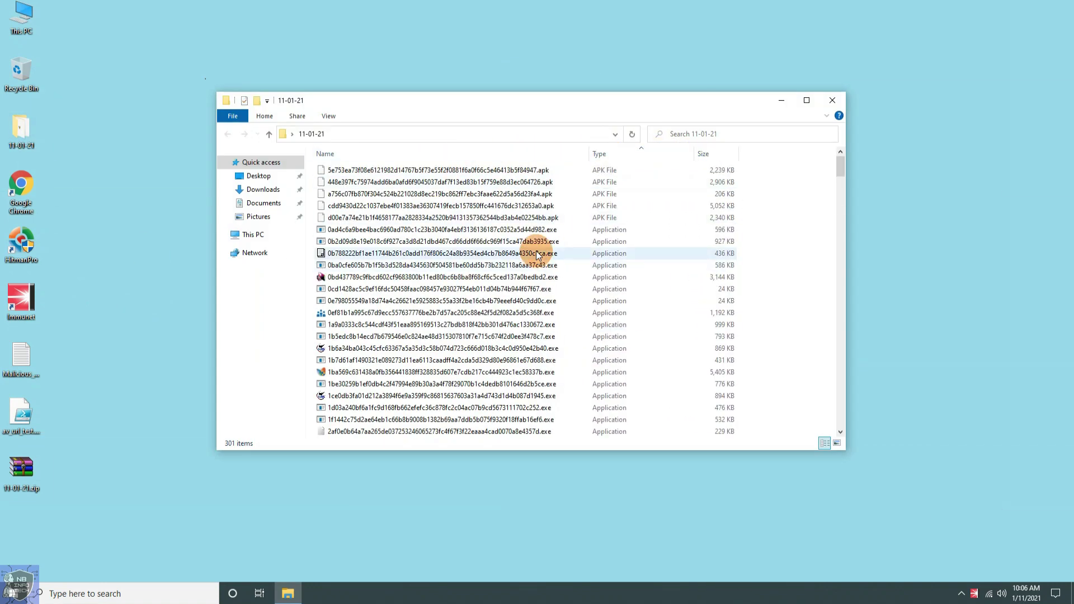
{"action": "left_click", "coordinate": [539, 168]}
Browse the file types, selecting a DLL, an ELF and the JavaScript file.
{"action": "scroll", "coordinate": [532, 192], "scroll_direction": "up", "scroll_amount": 1}
{"action": "scroll", "coordinate": [616, 254], "scroll_direction": "down", "scroll_amount": 20}
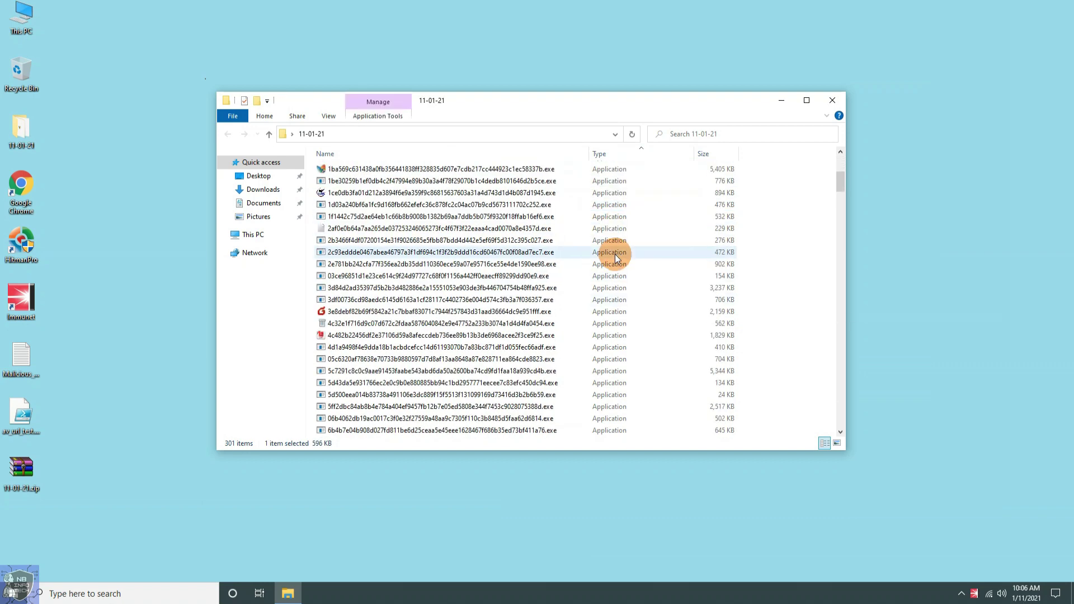
{"action": "scroll", "coordinate": [615, 254], "scroll_direction": "down", "scroll_amount": 12}
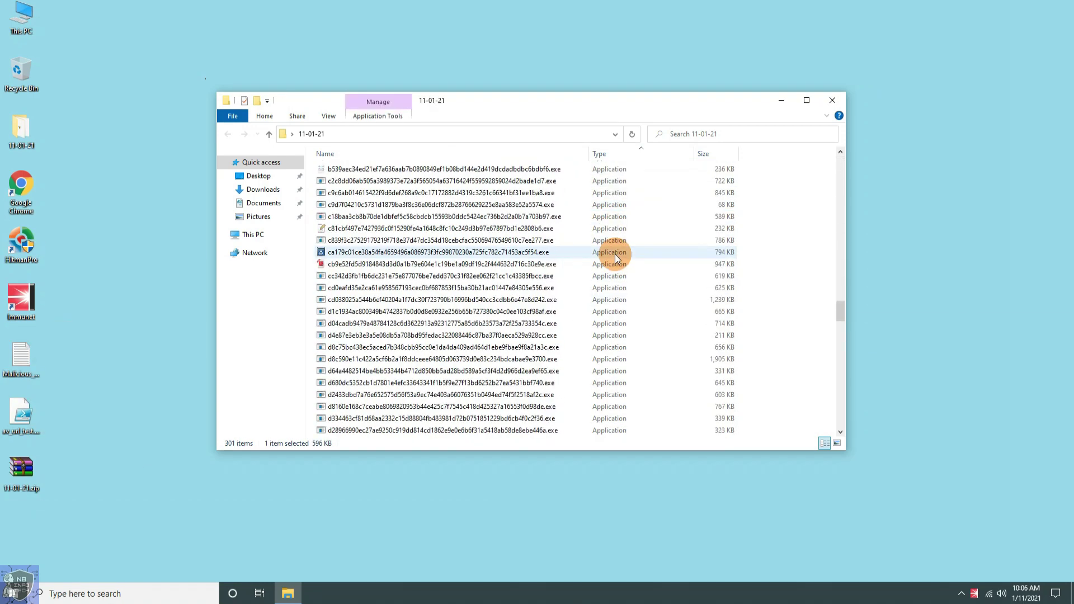
{"action": "left_click", "coordinate": [602, 183]}
{"action": "scroll", "coordinate": [570, 381], "scroll_direction": "down", "scroll_amount": 10}
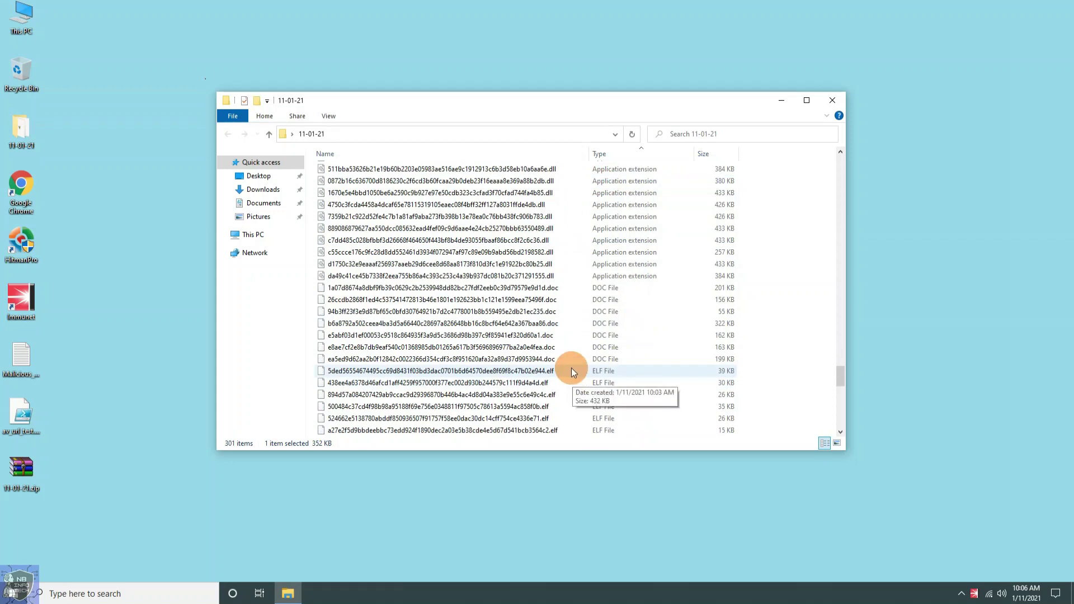
{"action": "left_click", "coordinate": [559, 371]}
{"action": "scroll", "coordinate": [576, 313], "scroll_direction": "down", "scroll_amount": 4}
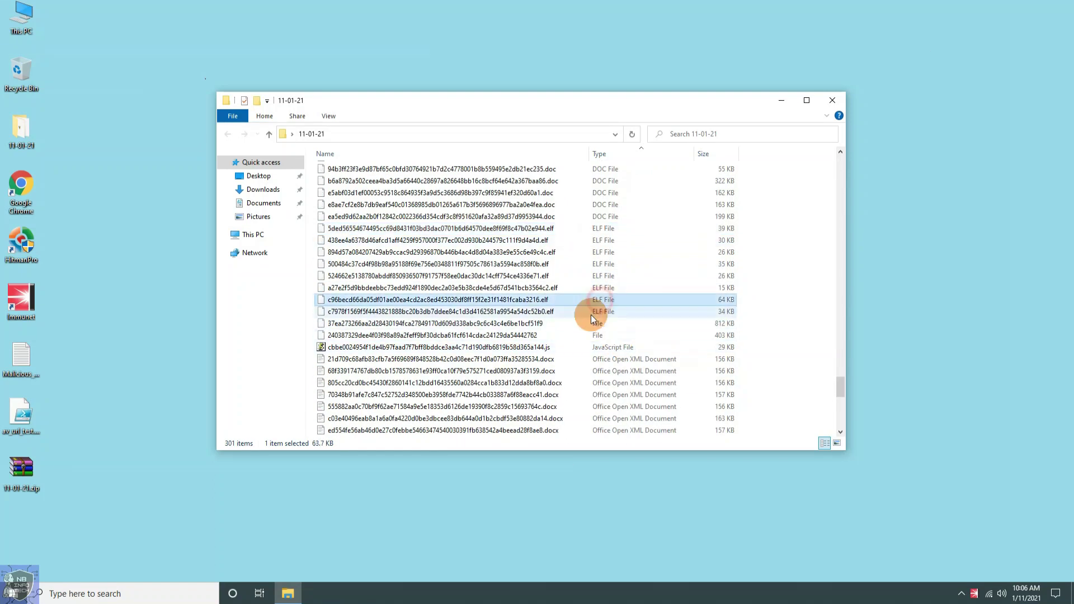
{"action": "left_click", "coordinate": [593, 347]}
Select the JAR archive and XLS files, then close the folder window.
{"action": "scroll", "coordinate": [591, 258], "scroll_direction": "down", "scroll_amount": 1}
{"action": "scroll", "coordinate": [591, 257], "scroll_direction": "down", "scroll_amount": 6}
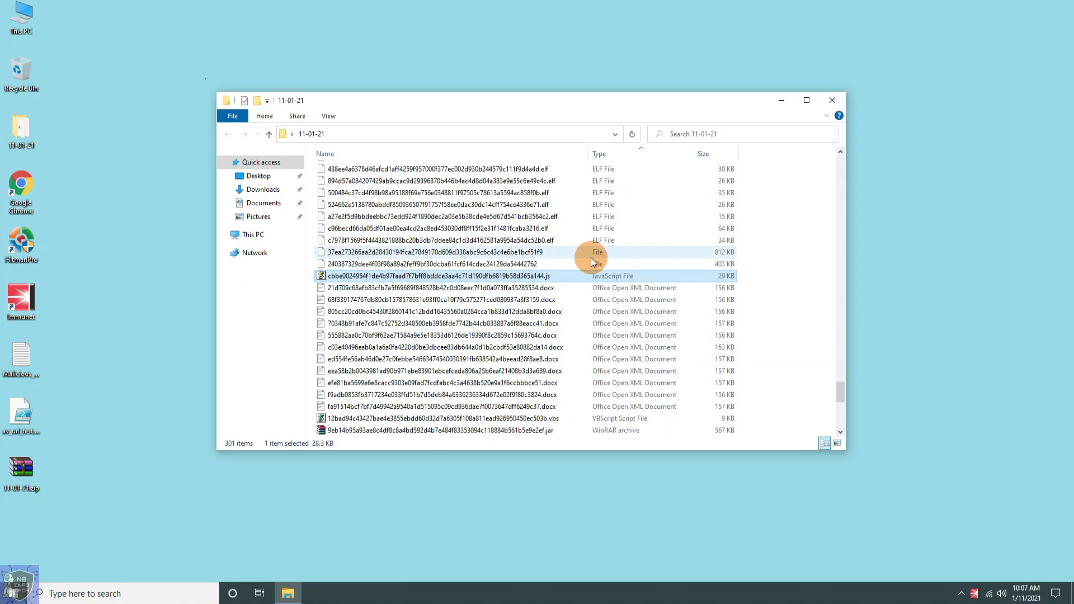
{"action": "left_click", "coordinate": [598, 250]}
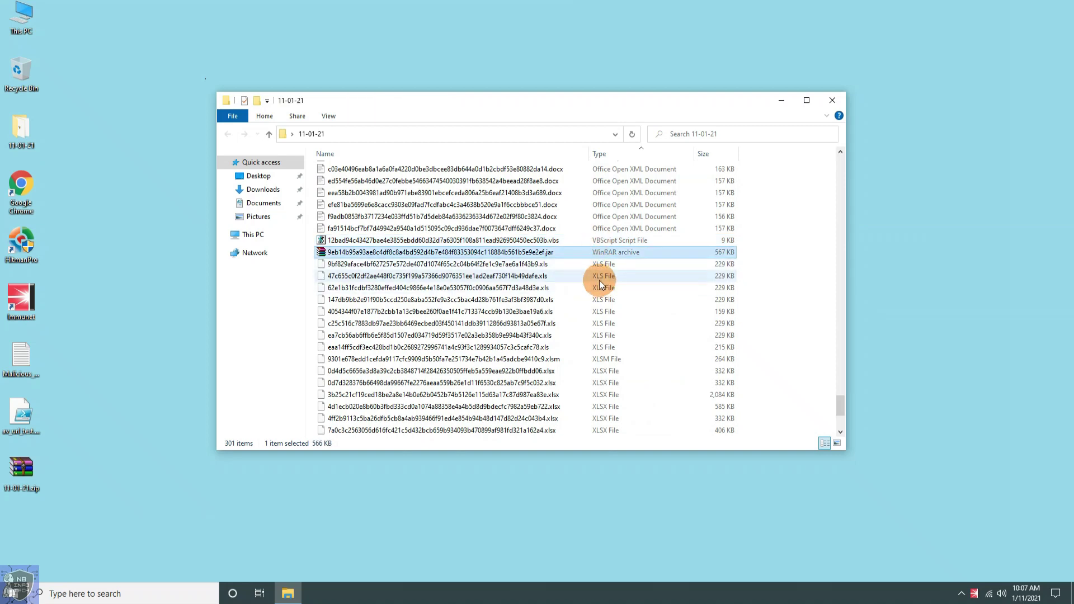
{"action": "left_click", "coordinate": [592, 264]}
{"action": "scroll", "coordinate": [592, 263], "scroll_direction": "down", "scroll_amount": 4}
{"action": "left_click", "coordinate": [650, 178]}
{"action": "scroll", "coordinate": [632, 258], "scroll_direction": "up", "scroll_amount": 8}
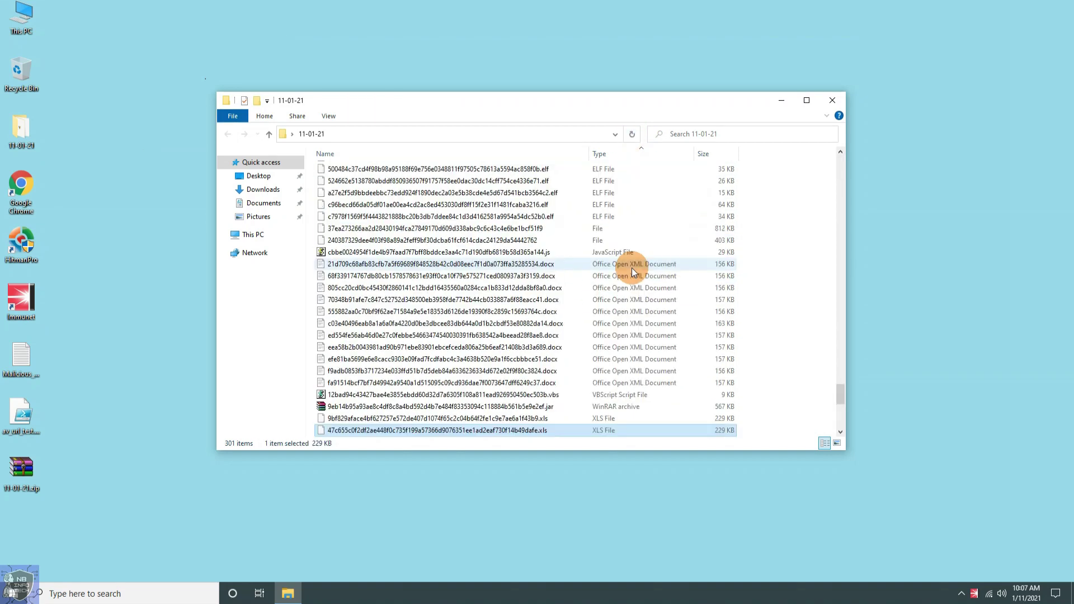
{"action": "left_click", "coordinate": [322, 409]}
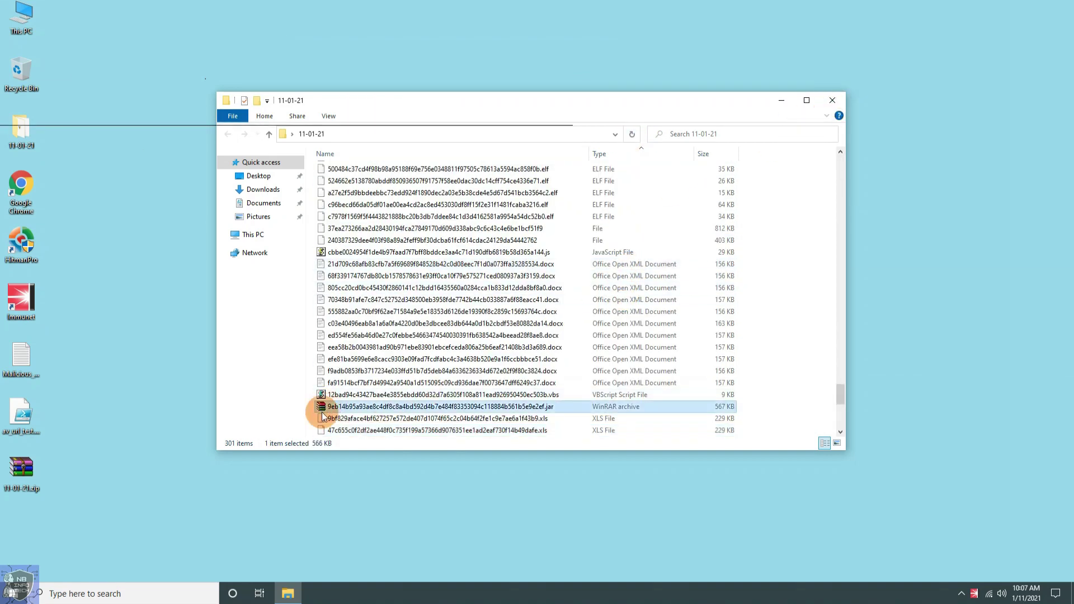
{"action": "left_click", "coordinate": [833, 101]}
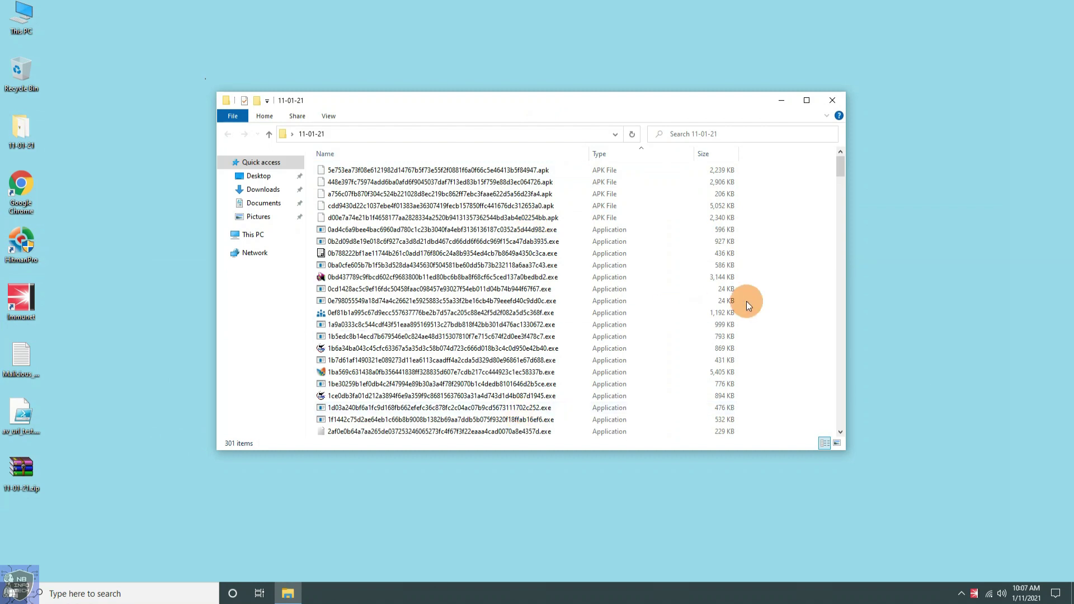
Select all 301 files except MalTester2.exe, then close the folder window.
{"action": "key", "text": "ctrl+a"}
{"action": "scroll", "coordinate": [420, 307], "scroll_direction": "down", "scroll_amount": 20}
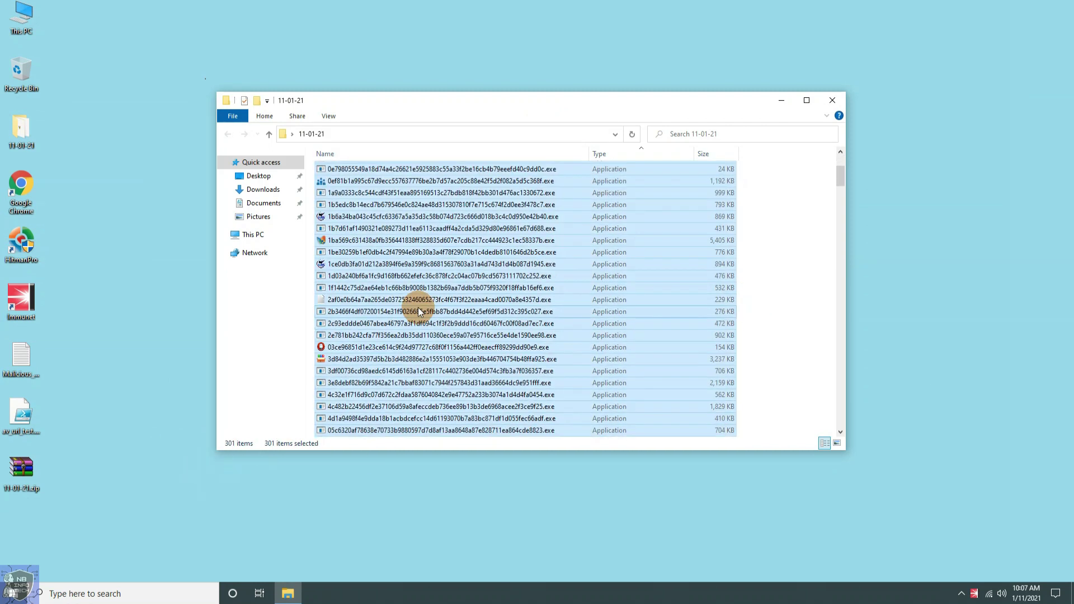
{"action": "scroll", "coordinate": [419, 312], "scroll_direction": "down", "scroll_amount": 20}
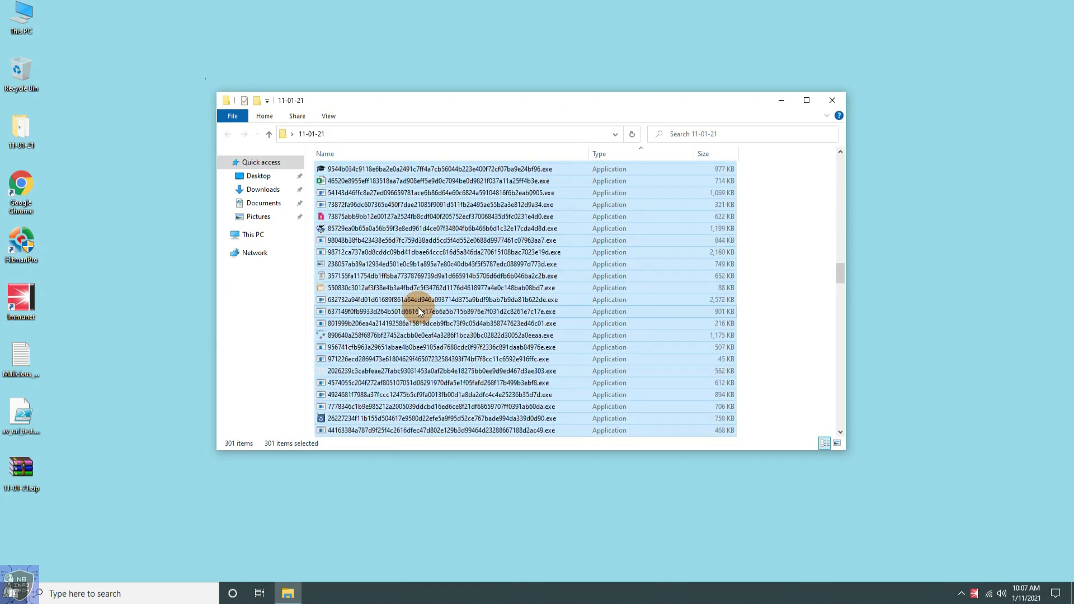
{"action": "scroll", "coordinate": [419, 312], "scroll_direction": "down", "scroll_amount": 15}
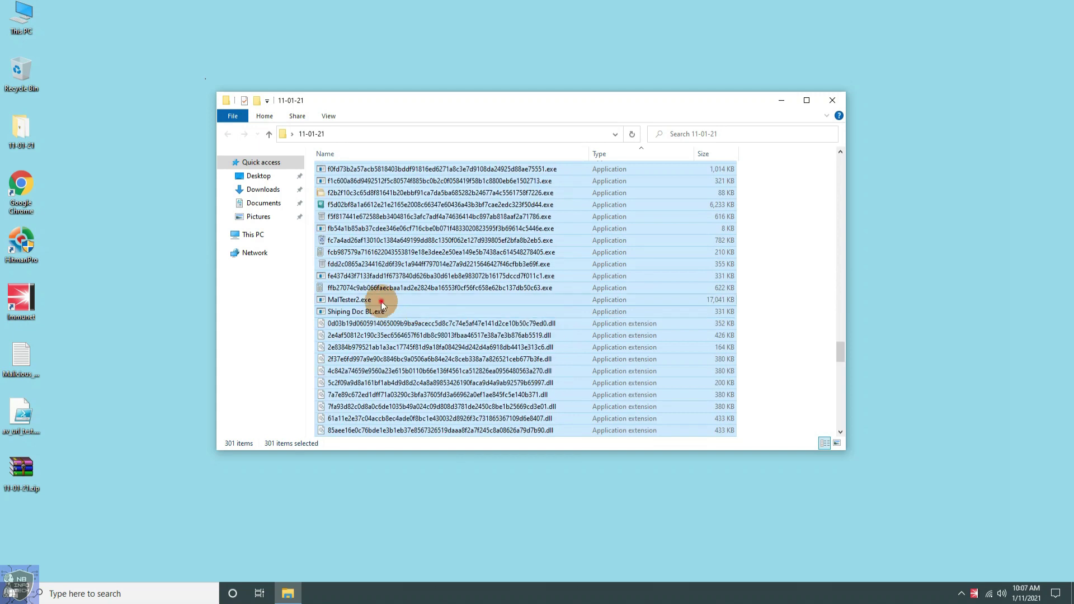
{"action": "left_click", "coordinate": [381, 301], "text": "ctrl"}
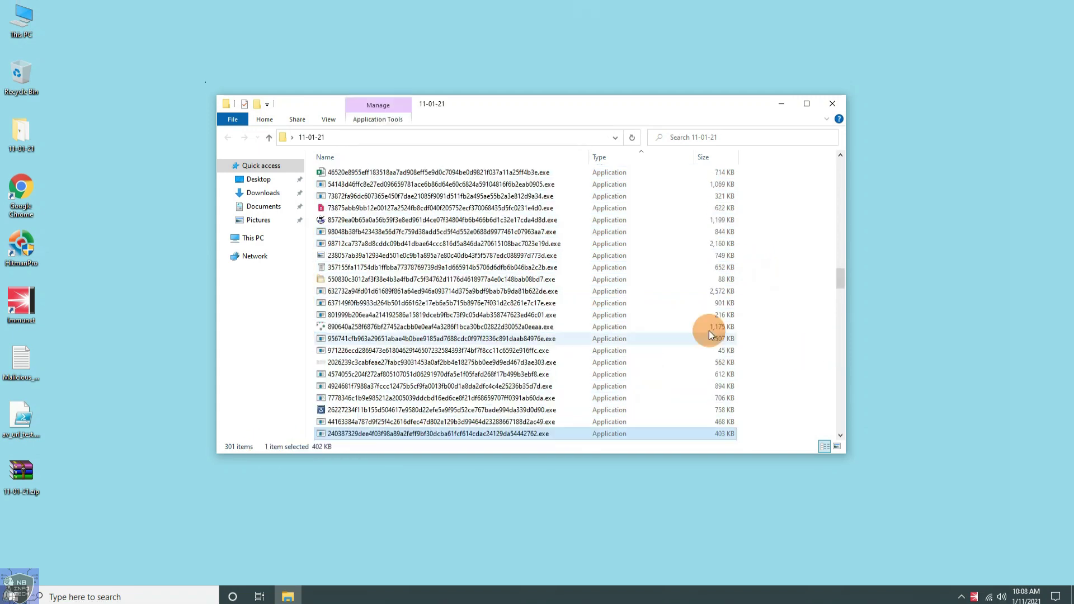
{"action": "left_click", "coordinate": [832, 103]}
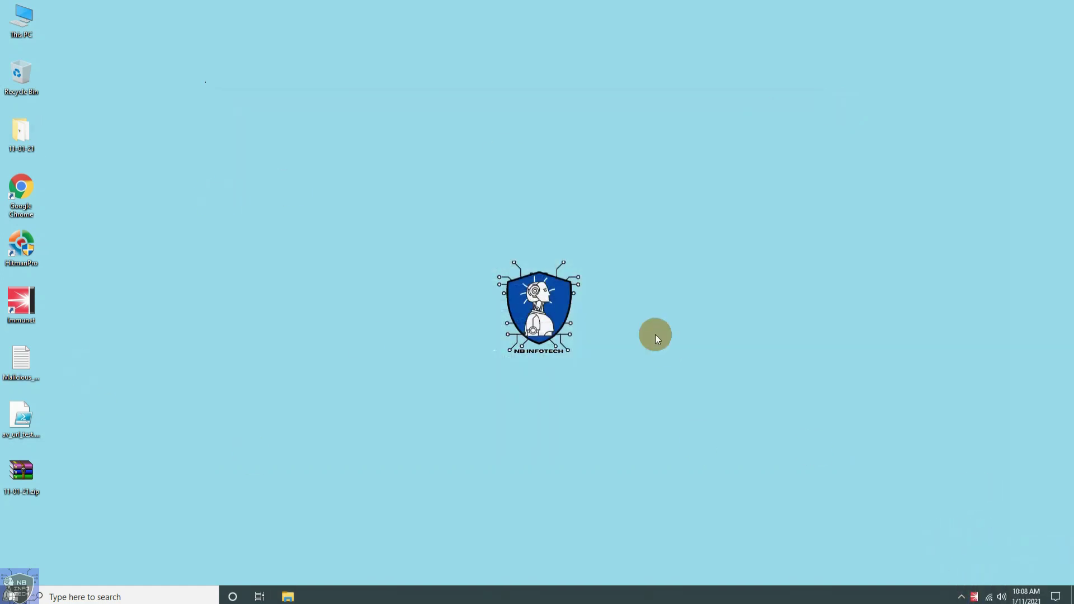
Turn on Scan Packed Files in Scan Settings, apply, and move Immunet to the upper right.
{"action": "left_click", "coordinate": [511, 251]}
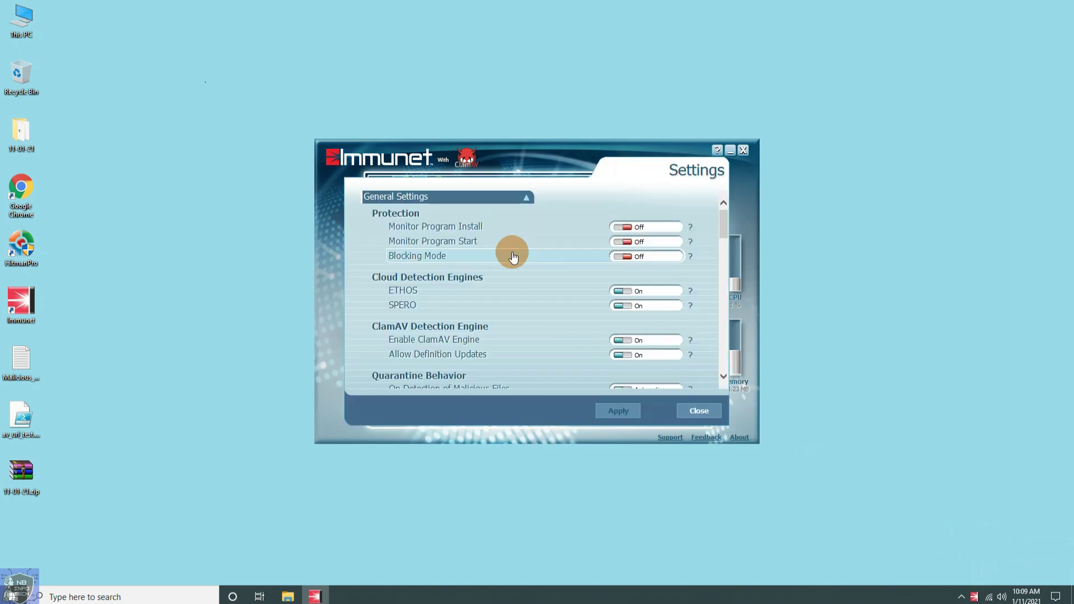
{"action": "left_click", "coordinate": [627, 260]}
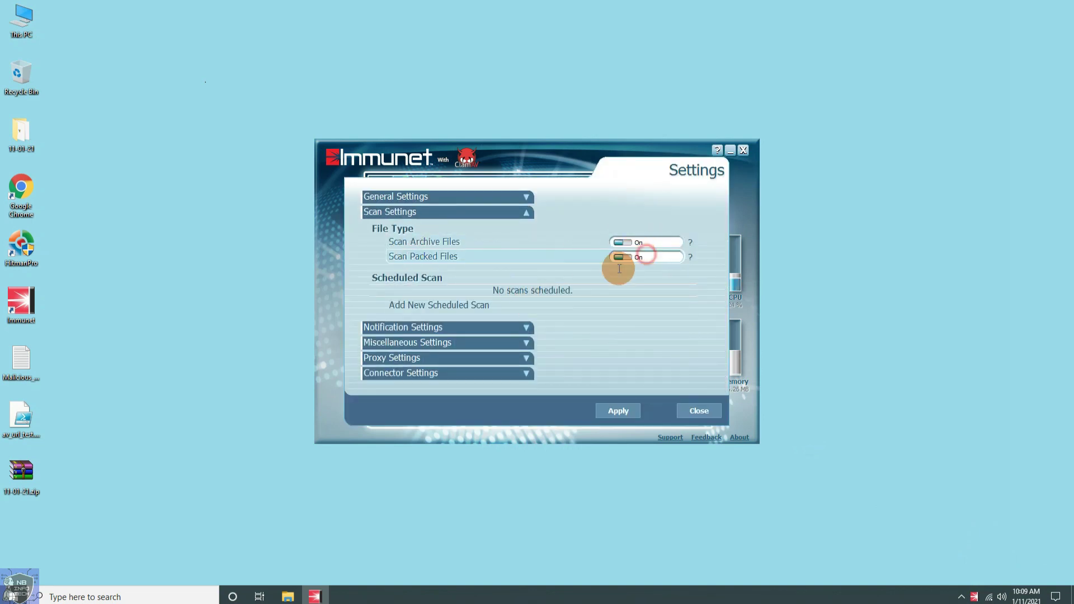
{"action": "left_click", "coordinate": [619, 412]}
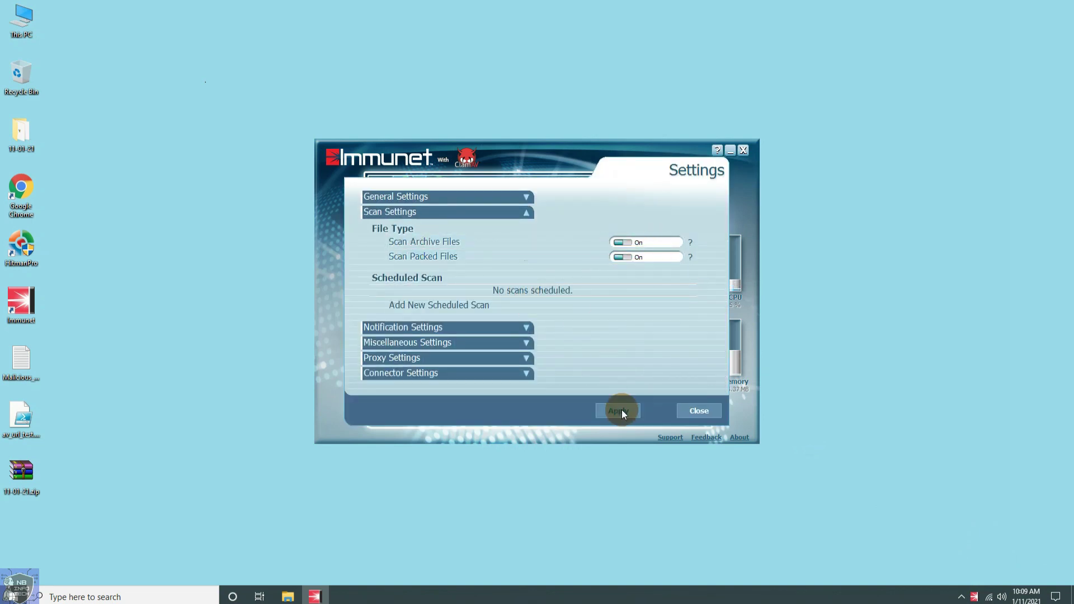
{"action": "left_click", "coordinate": [698, 411]}
{"action": "left_click_drag", "start_coordinate": [627, 155], "coordinate": [910, 71]}
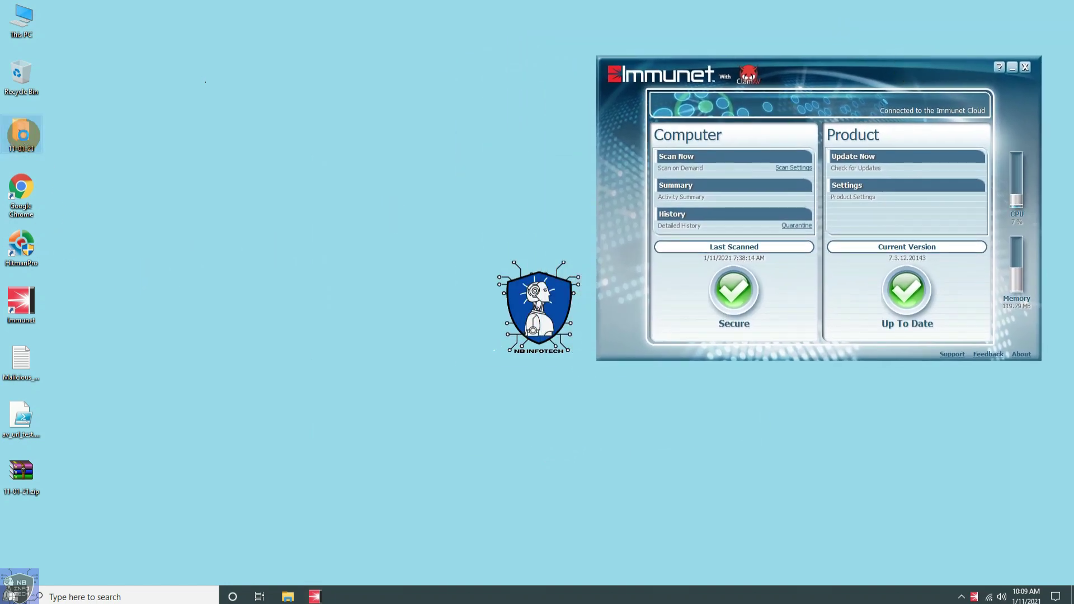
{"action": "right_click", "coordinate": [24, 138]}
Scan the 11-01-21 folder with Immunet (301 files, 179 threats removed) and dismiss the warnings.
{"action": "mouse_move", "coordinate": [64, 241]}
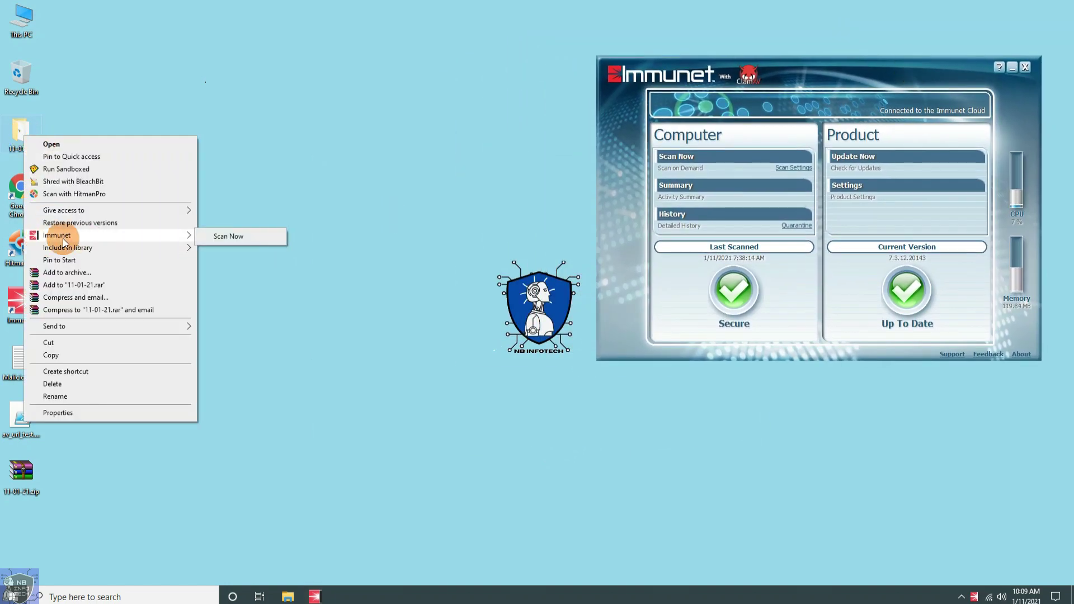
{"action": "left_click", "coordinate": [226, 238]}
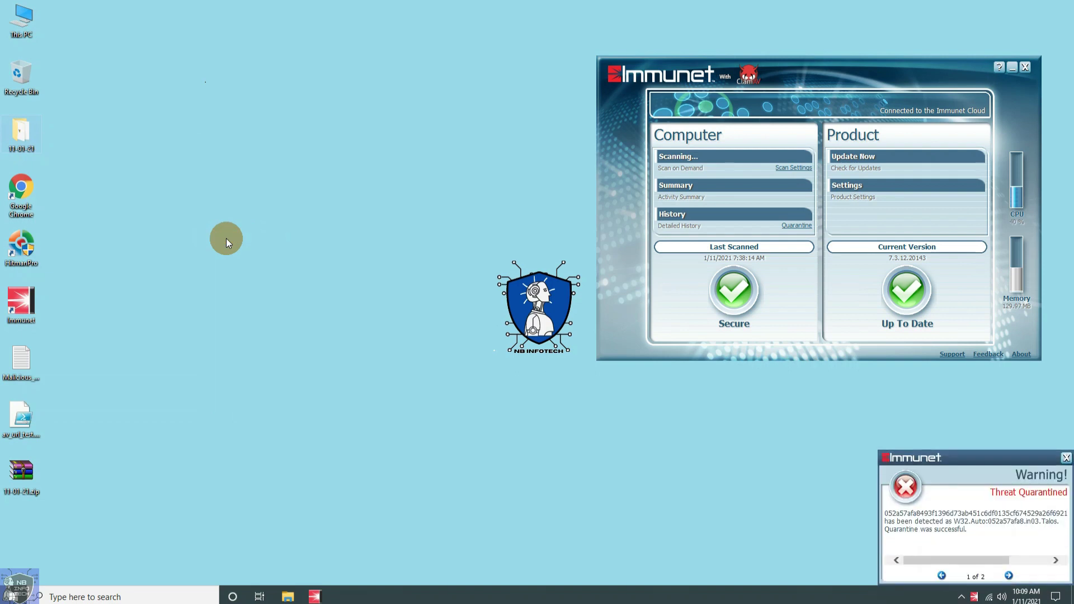
{"action": "left_click", "coordinate": [683, 161]}
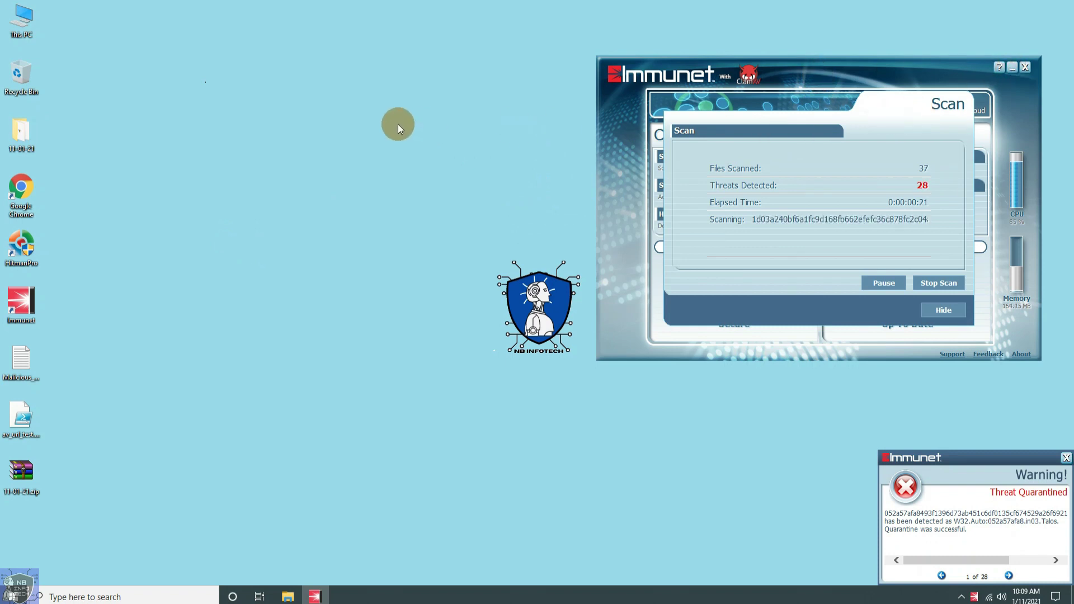
{"action": "left_click_drag", "start_coordinate": [884, 110], "coordinate": [384, 115]}
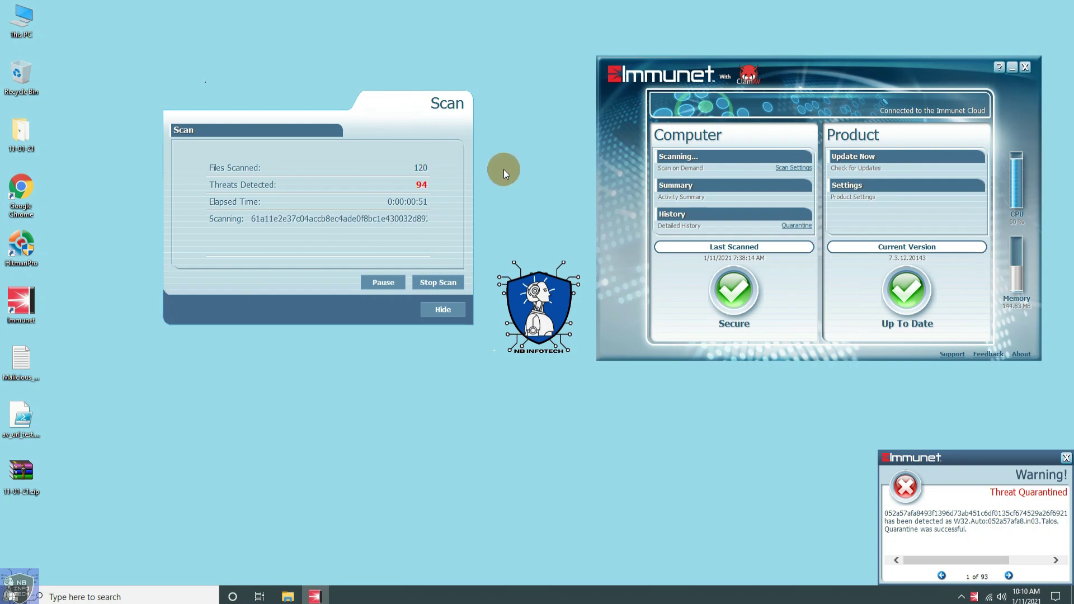
{"action": "left_click", "coordinate": [1066, 458]}
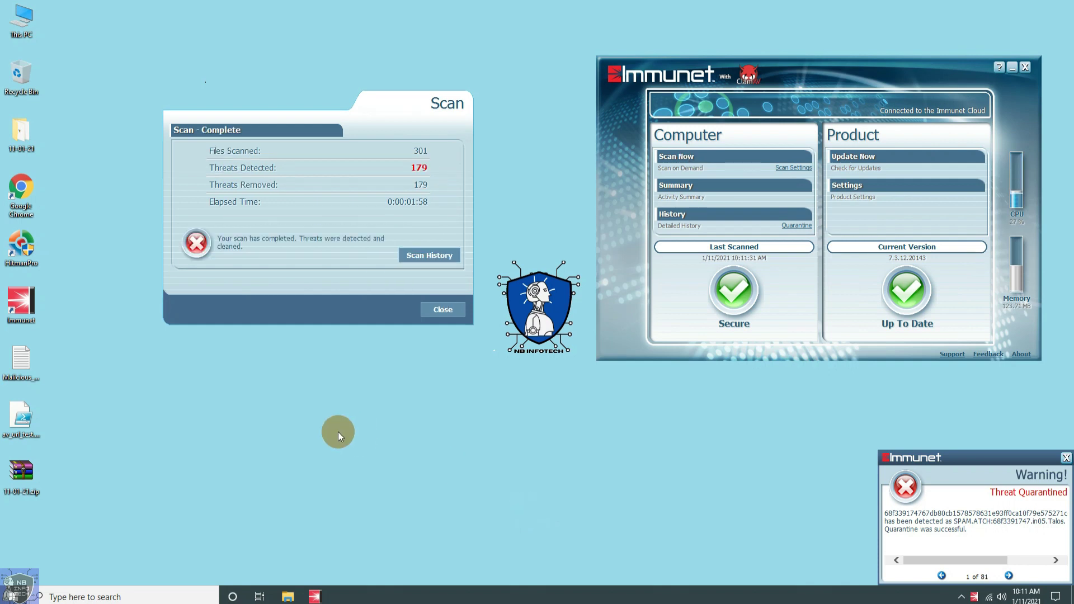
{"action": "left_click_drag", "start_coordinate": [216, 235], "coordinate": [213, 236]}
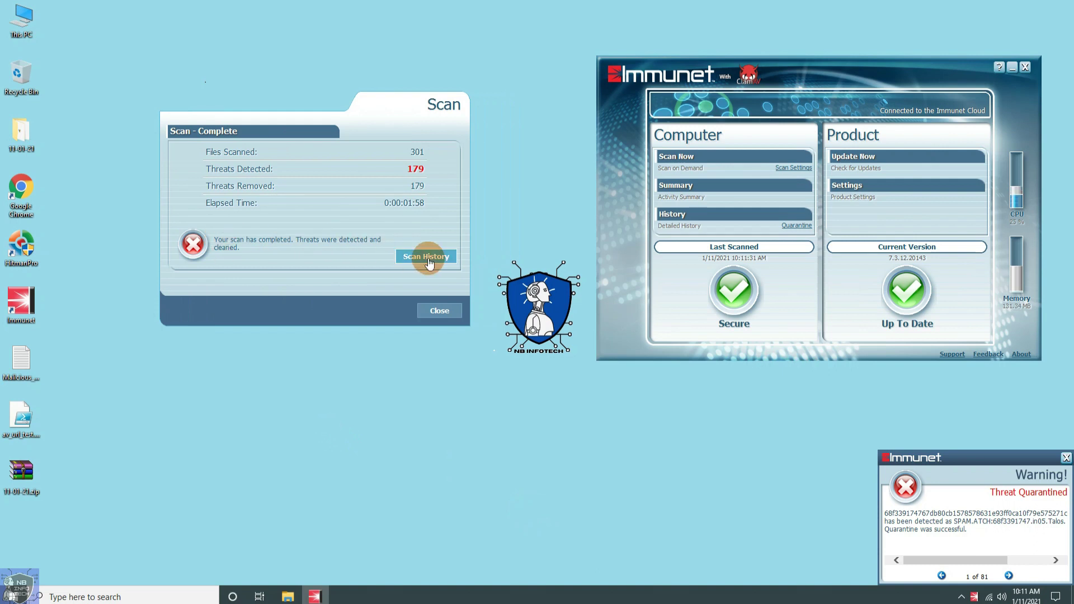
{"action": "left_click", "coordinate": [440, 311]}
{"action": "left_click", "coordinate": [1066, 457]}
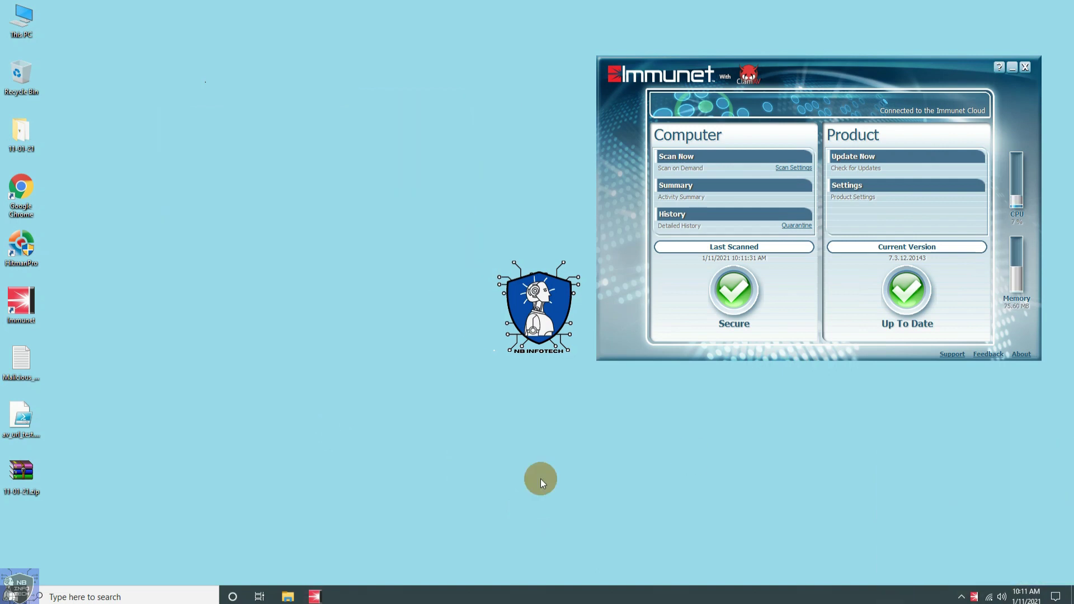
Open the 11-01-21 folder, now holding 190 items, and move its window left.
{"action": "left_click", "coordinate": [18, 130]}
{"action": "double_click", "coordinate": [18, 130]}
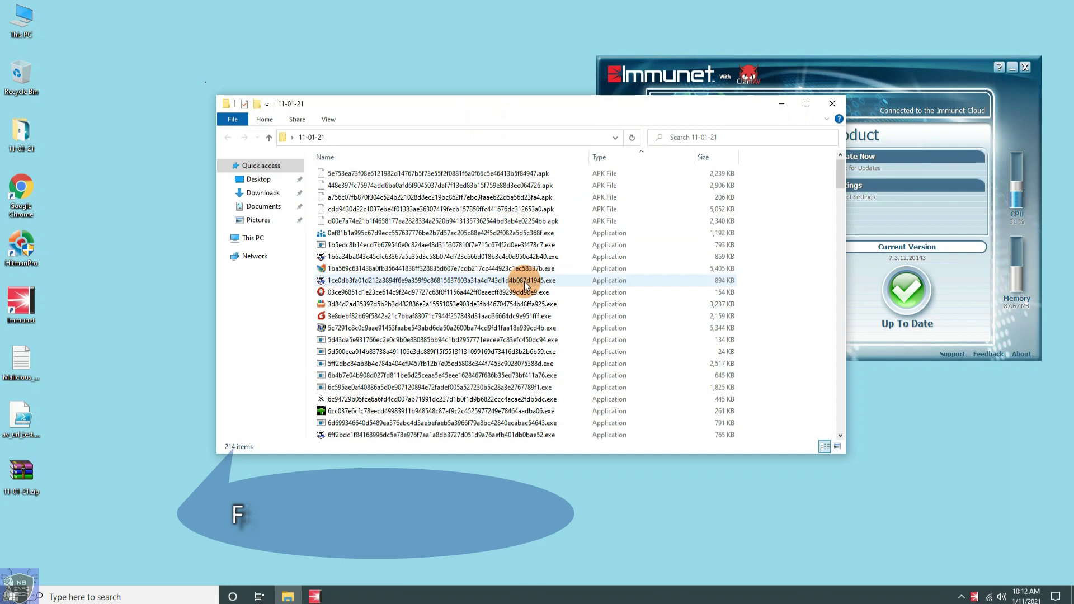
{"action": "left_click", "coordinate": [545, 221]}
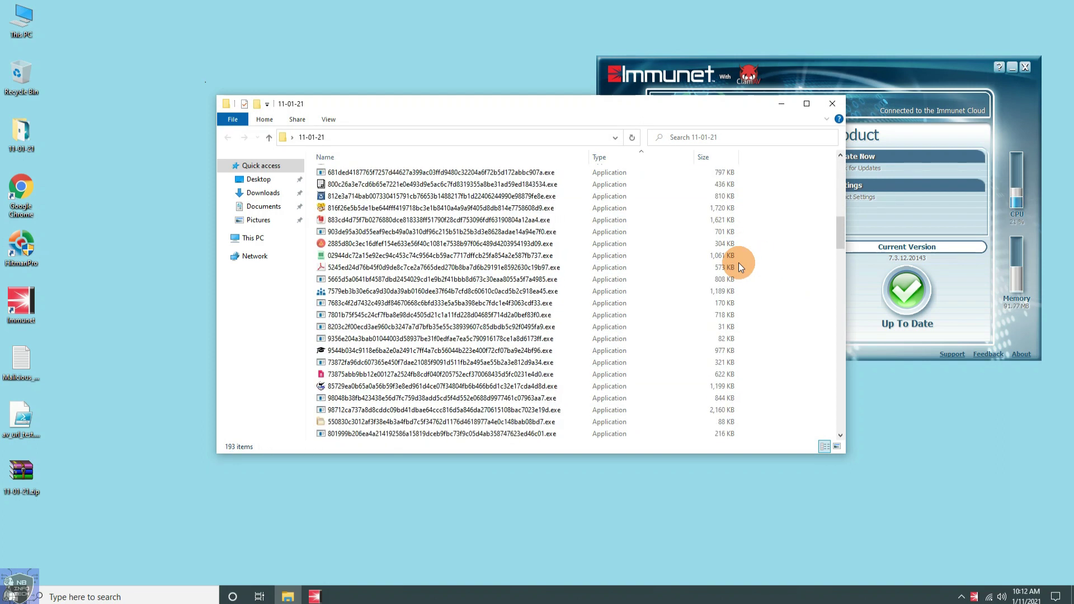
{"action": "left_click_drag", "start_coordinate": [520, 104], "coordinate": [404, 119]}
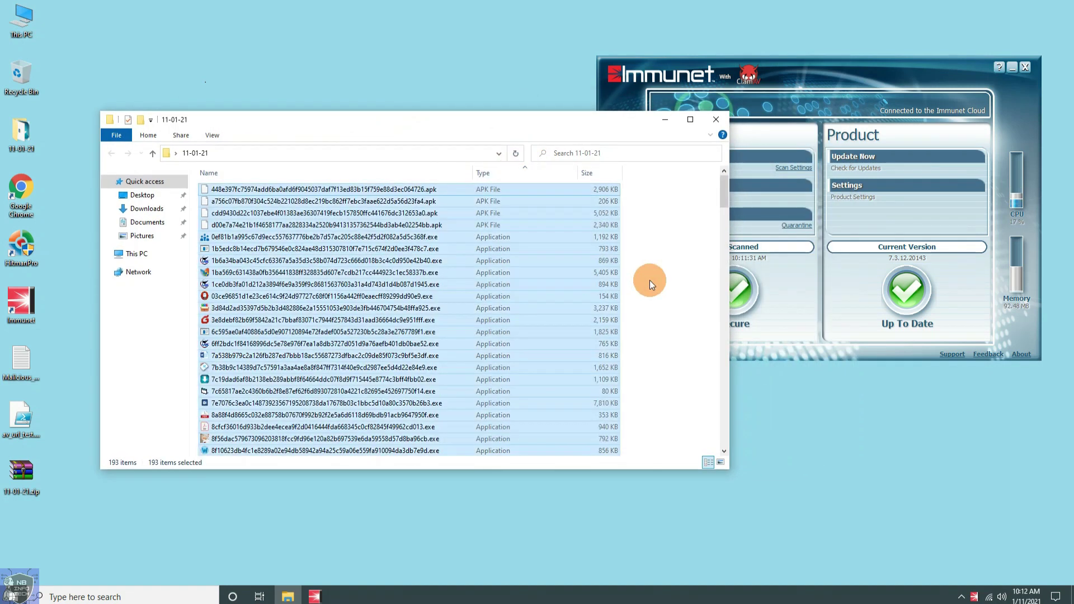
{"action": "scroll", "coordinate": [650, 283], "scroll_direction": "down", "scroll_amount": 3}
{"action": "scroll", "coordinate": [649, 280], "scroll_direction": "down", "scroll_amount": 20}
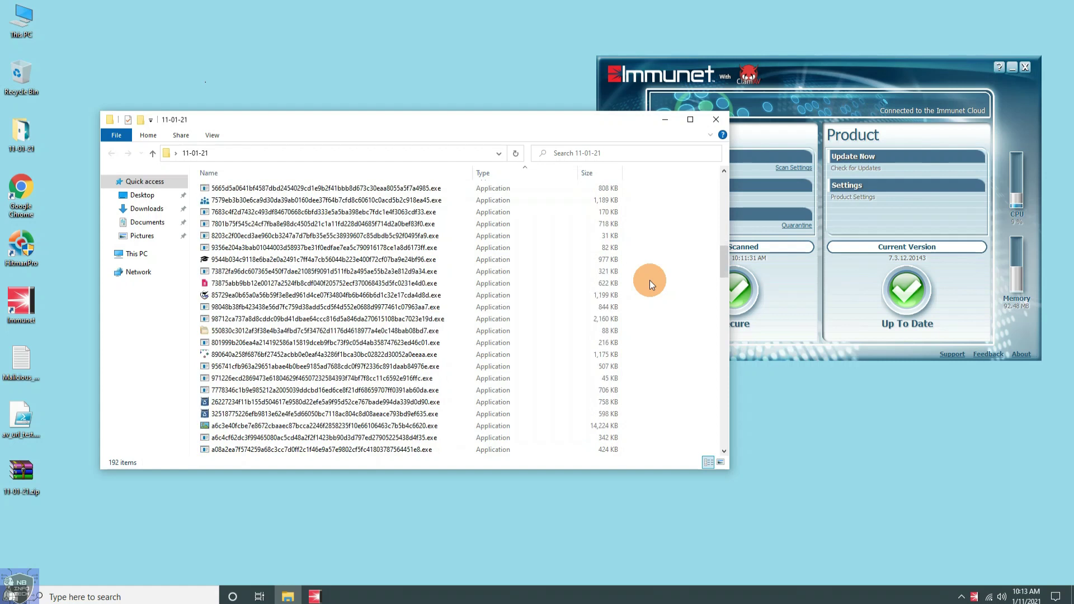
{"action": "scroll", "coordinate": [347, 261], "scroll_direction": "down", "scroll_amount": 5}
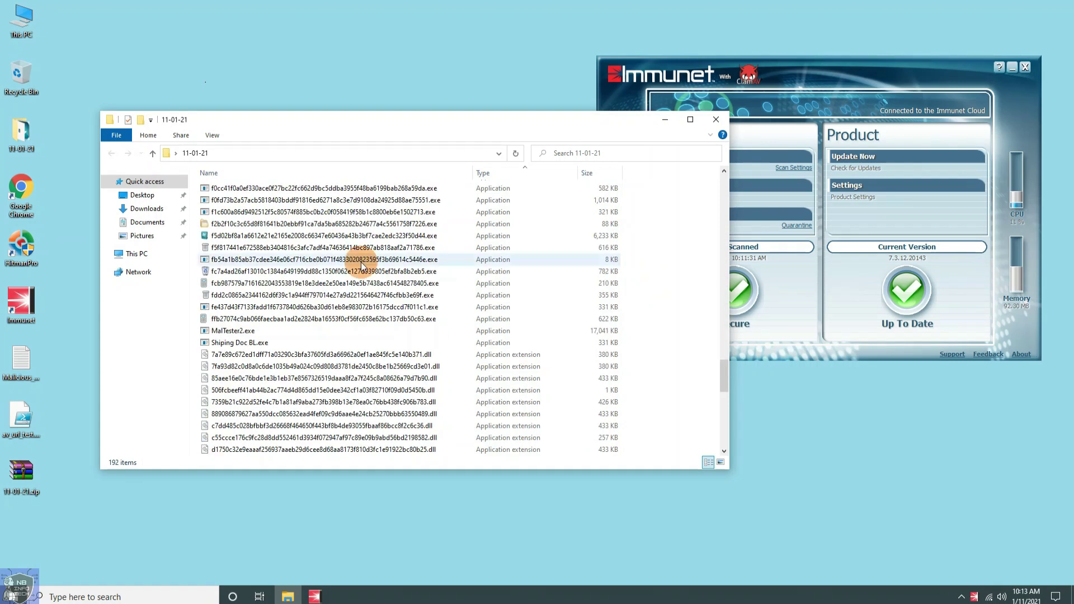
Select every file except MalTester2.exe, then open Immunet's settings.
{"action": "left_click", "coordinate": [260, 330]}
{"action": "key", "text": "ctrl+a"}
{"action": "left_click", "coordinate": [283, 330], "text": "ctrl"}
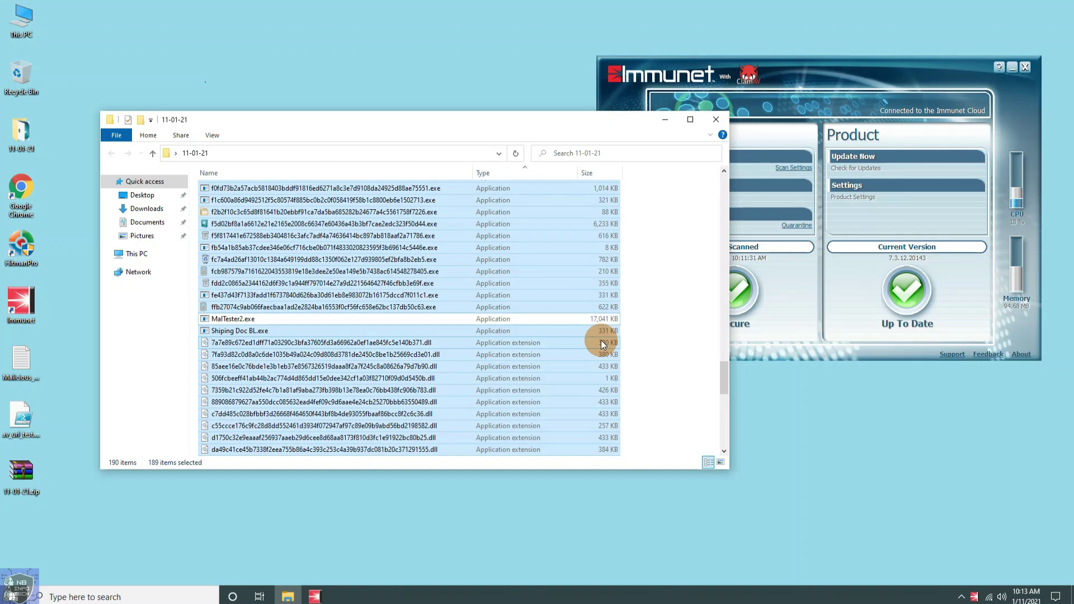
{"action": "left_click", "coordinate": [860, 191]}
{"action": "left_click", "coordinate": [860, 191]}
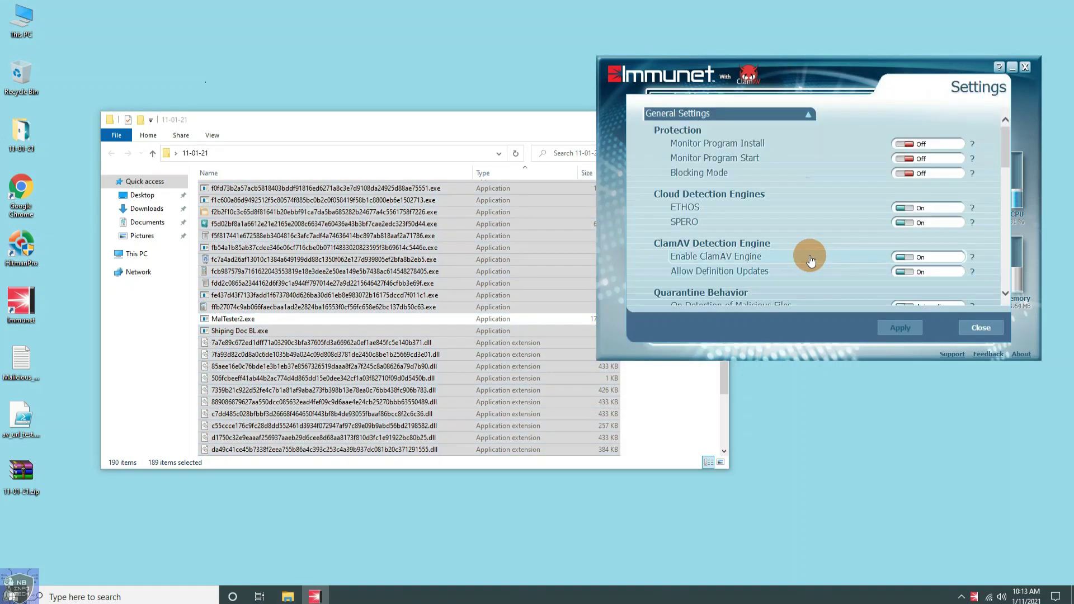
Close Immunet settings, refresh the 11-01-21 folder repeatedly, and open the quarantine file history.
{"action": "left_click", "coordinate": [980, 327]}
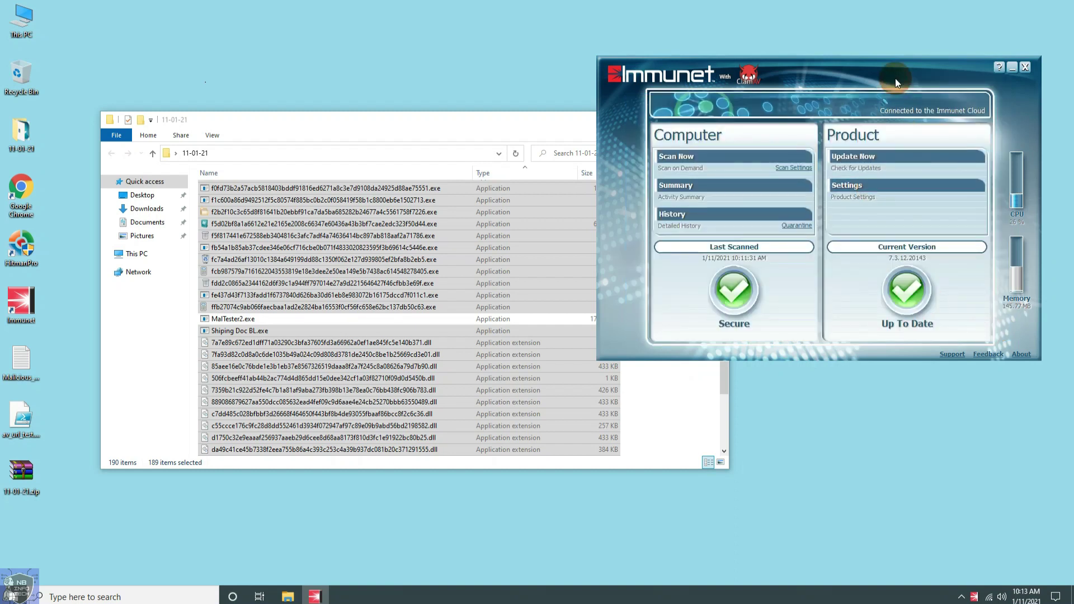
{"action": "left_click", "coordinate": [502, 121]}
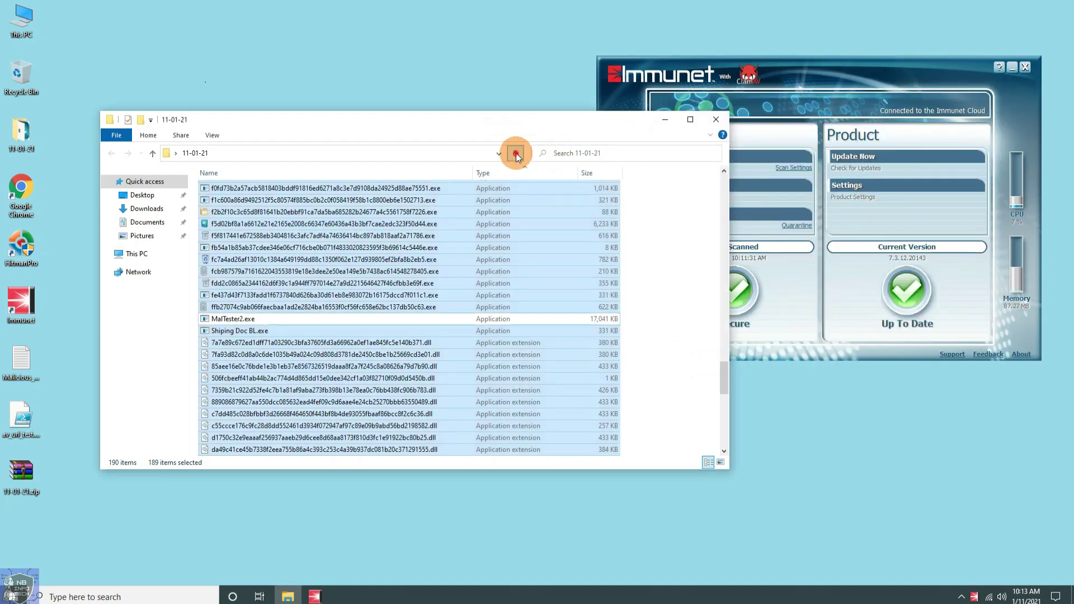
{"action": "left_click", "coordinate": [515, 153]}
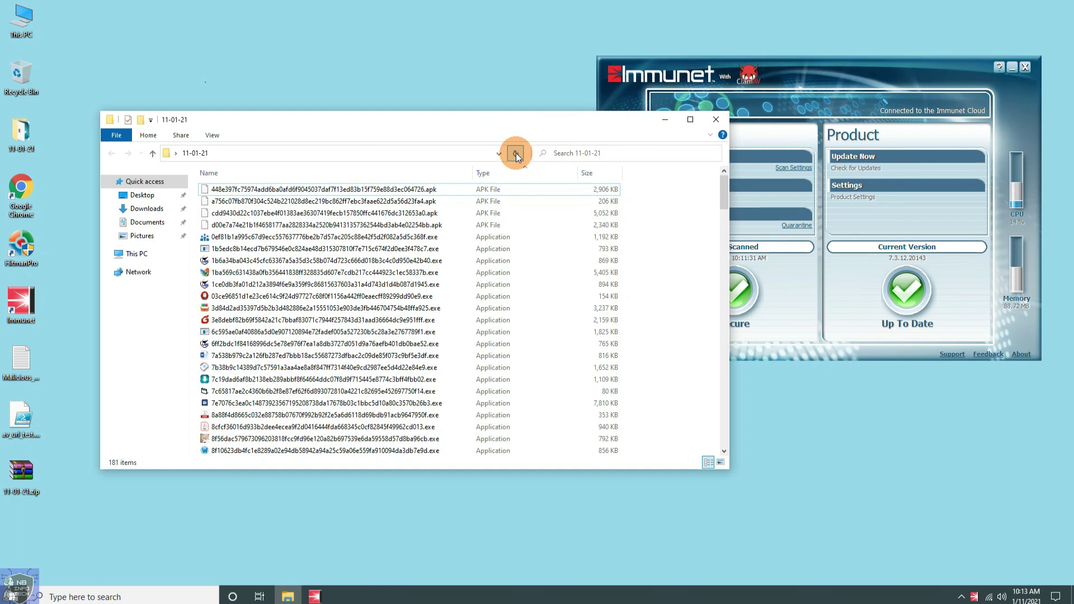
{"action": "left_click", "coordinate": [516, 153]}
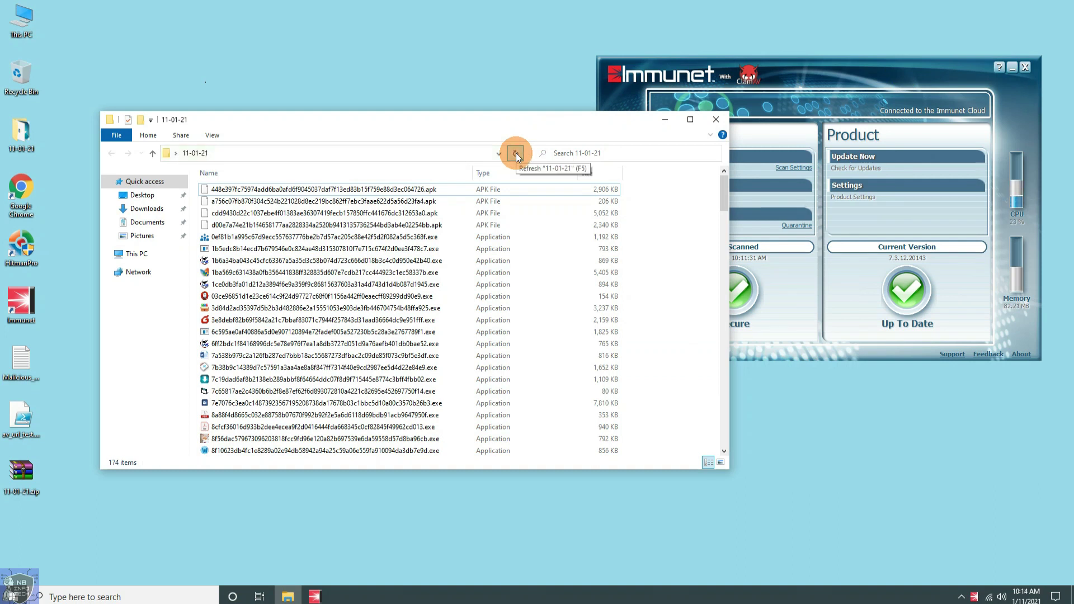
{"action": "left_click", "coordinate": [515, 153]}
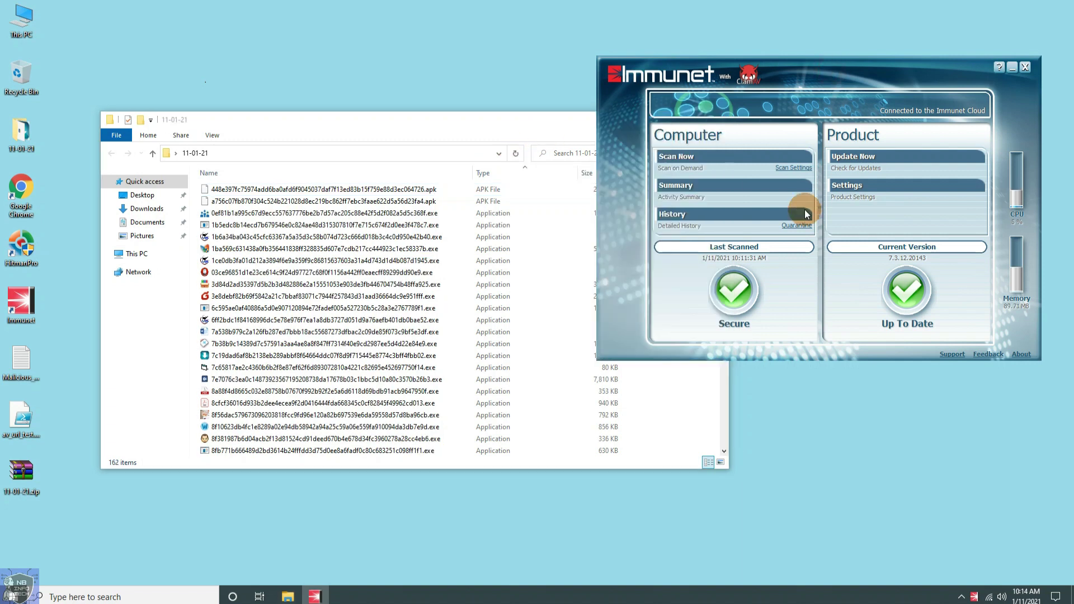
{"action": "left_click", "coordinate": [716, 288]}
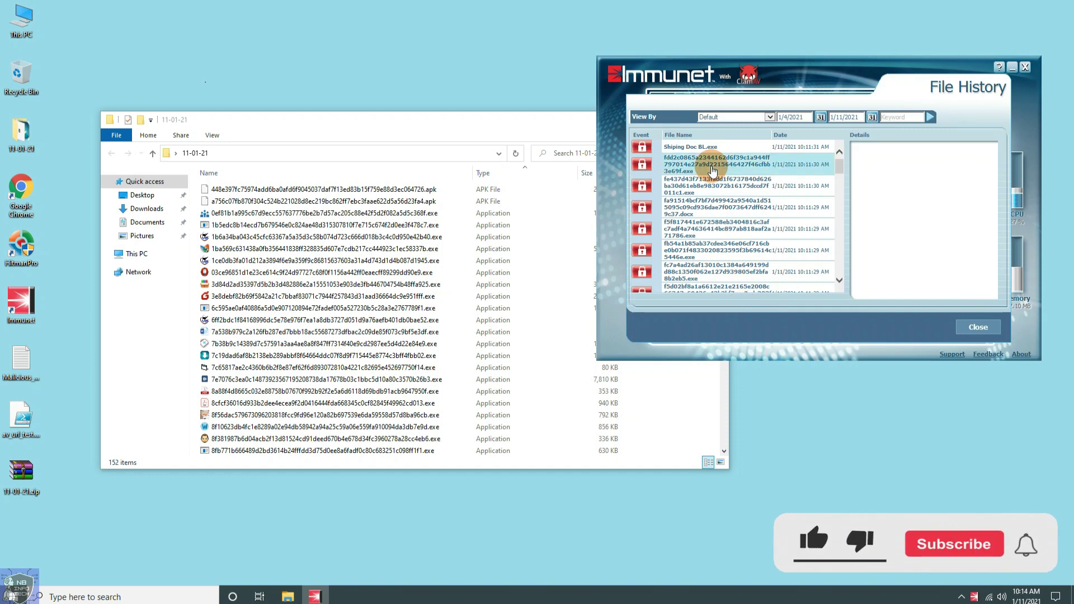
Review the details of several File History entries, including the oldest dll and Shiping Doc BL.exe.
{"action": "scroll", "coordinate": [713, 169], "scroll_direction": "down", "scroll_amount": 5}
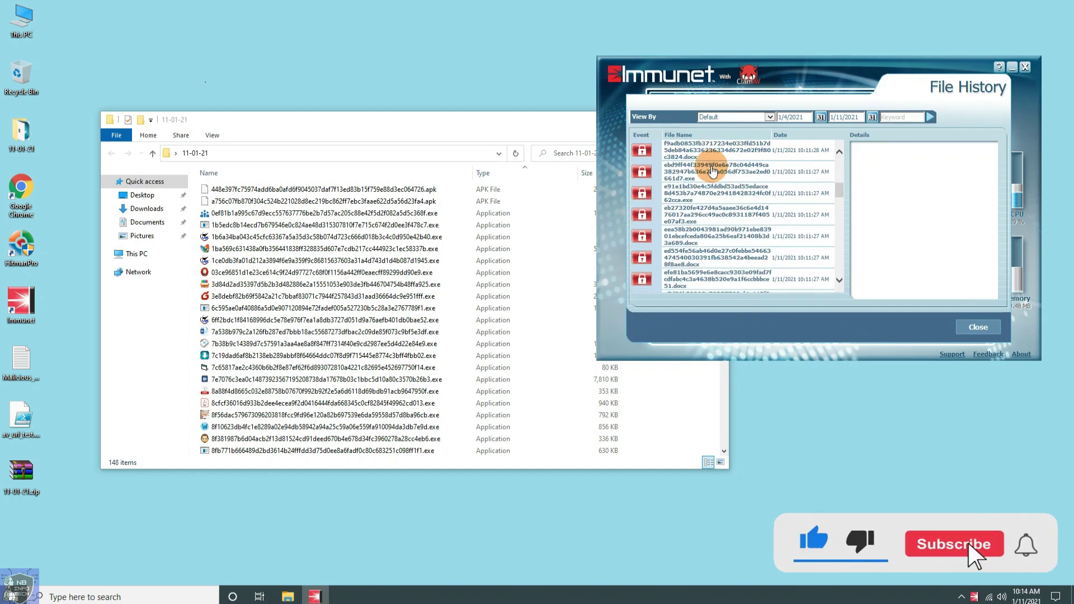
{"action": "left_click", "coordinate": [736, 244]}
{"action": "scroll", "coordinate": [732, 218], "scroll_direction": "up", "scroll_amount": 5}
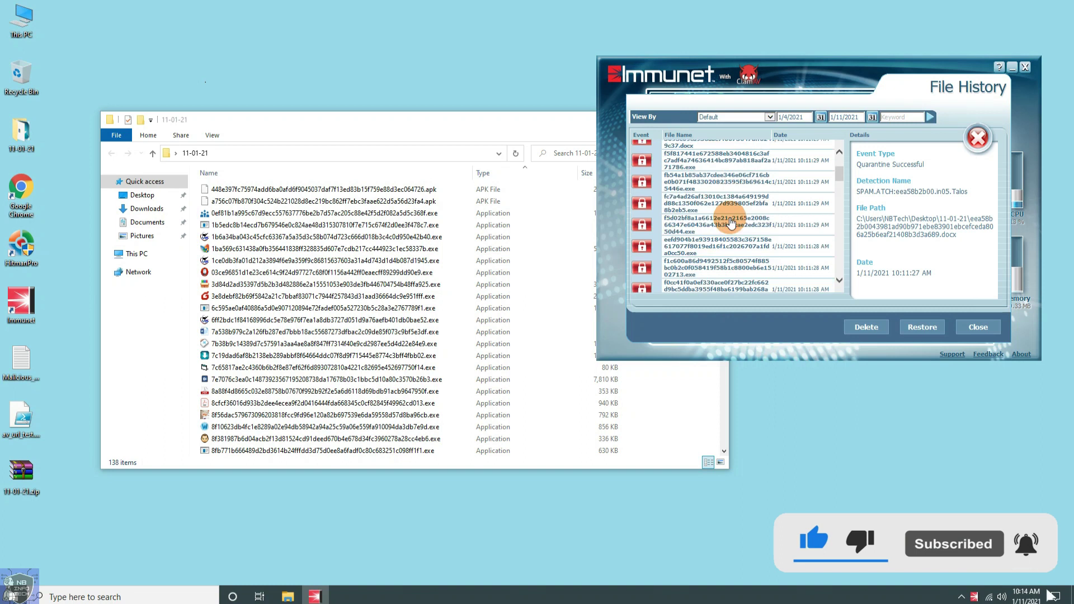
{"action": "left_click", "coordinate": [738, 163]}
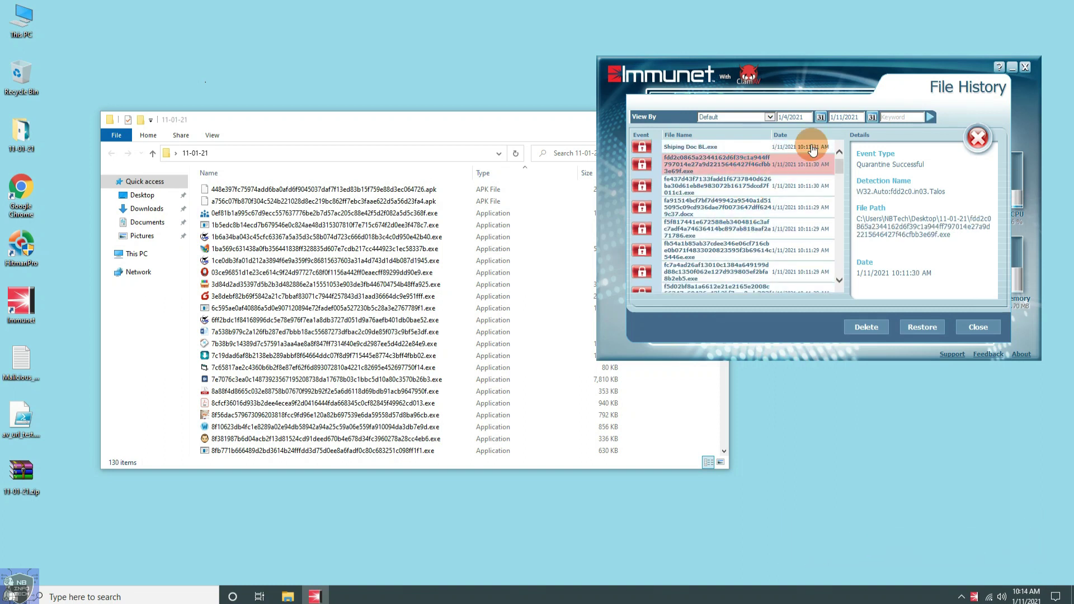
{"action": "left_click_drag", "start_coordinate": [839, 169], "coordinate": [839, 273]}
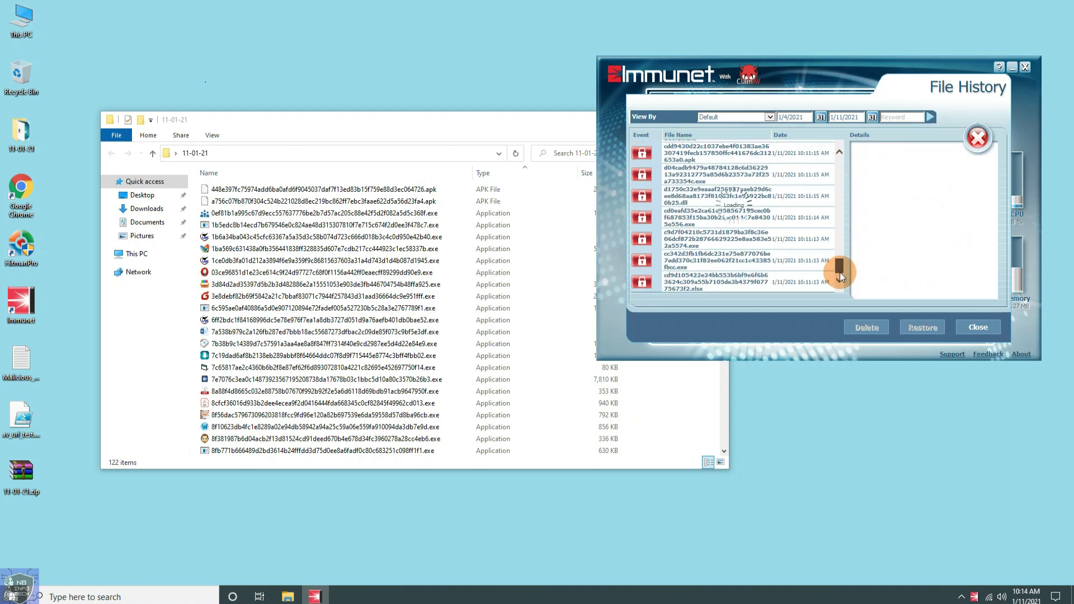
{"action": "left_click", "coordinate": [780, 287]}
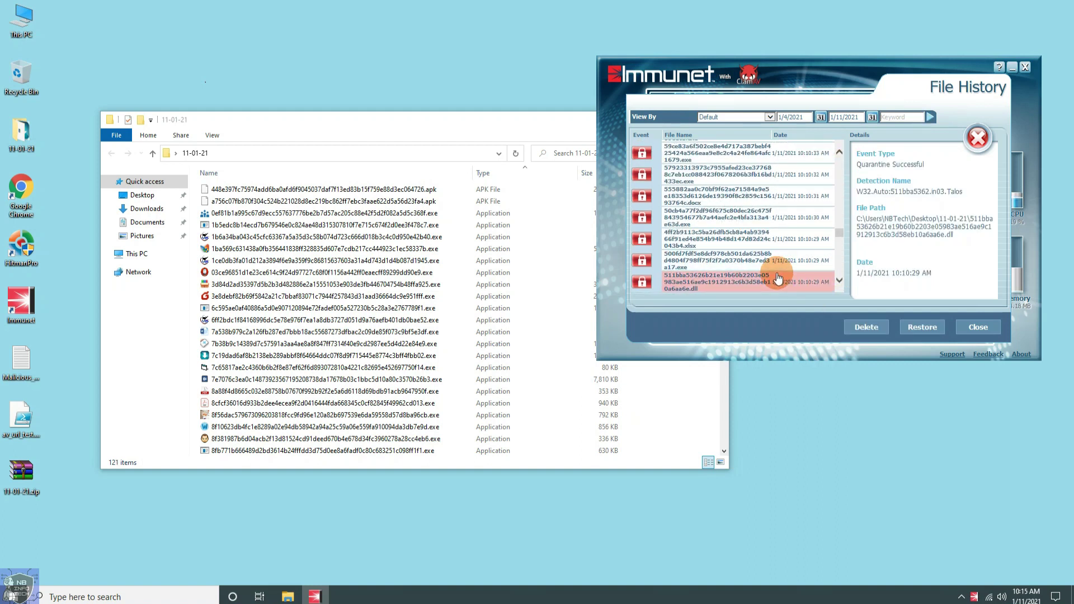
{"action": "left_click_drag", "start_coordinate": [838, 234], "coordinate": [841, 154]}
{"action": "left_click", "coordinate": [817, 165]}
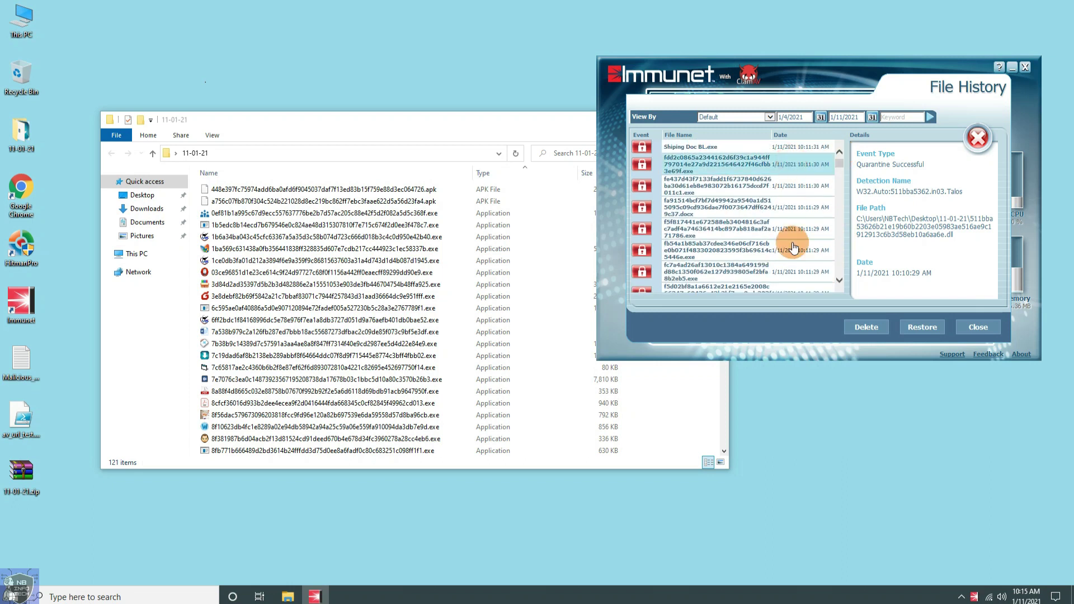
{"action": "left_click", "coordinate": [803, 148]}
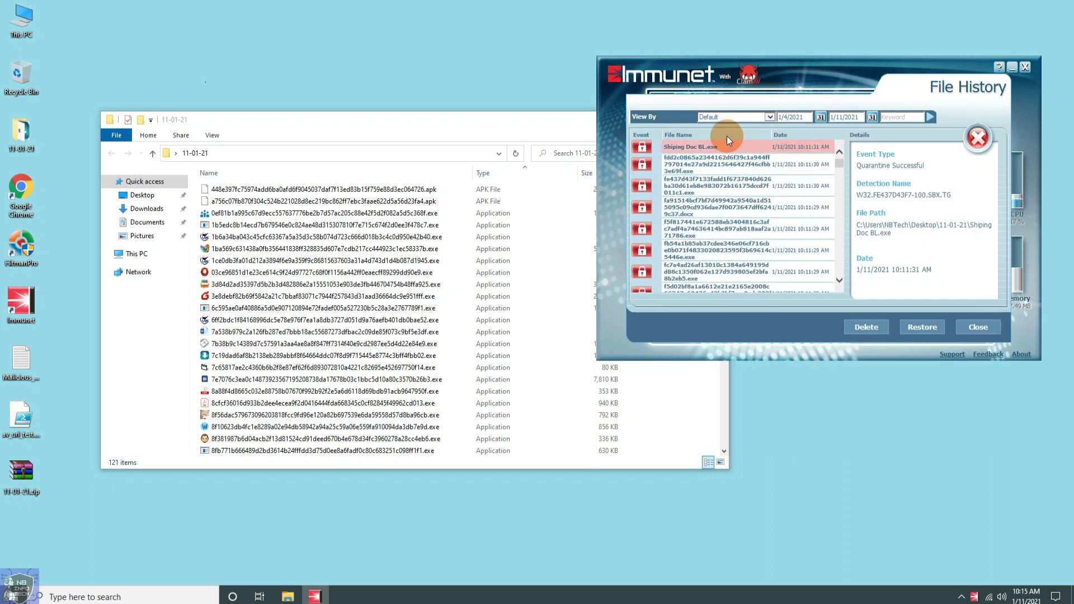
{"action": "scroll", "coordinate": [791, 247], "scroll_direction": "down", "scroll_amount": 5}
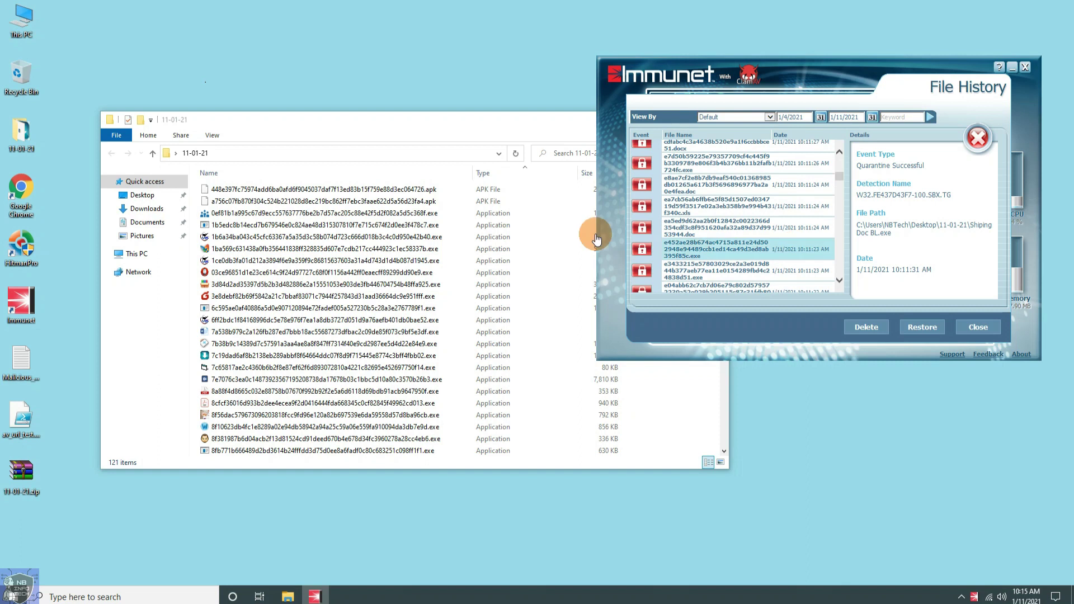
Refresh the malware folder's file list, then close the full file history.
{"action": "left_click", "coordinate": [516, 155]}
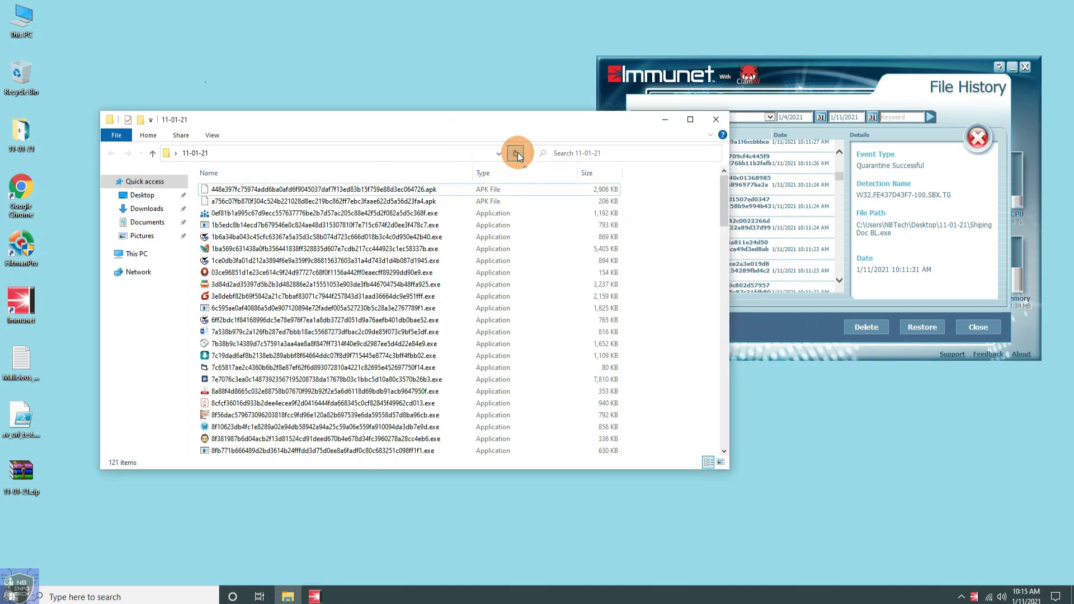
{"action": "left_click", "coordinate": [816, 72]}
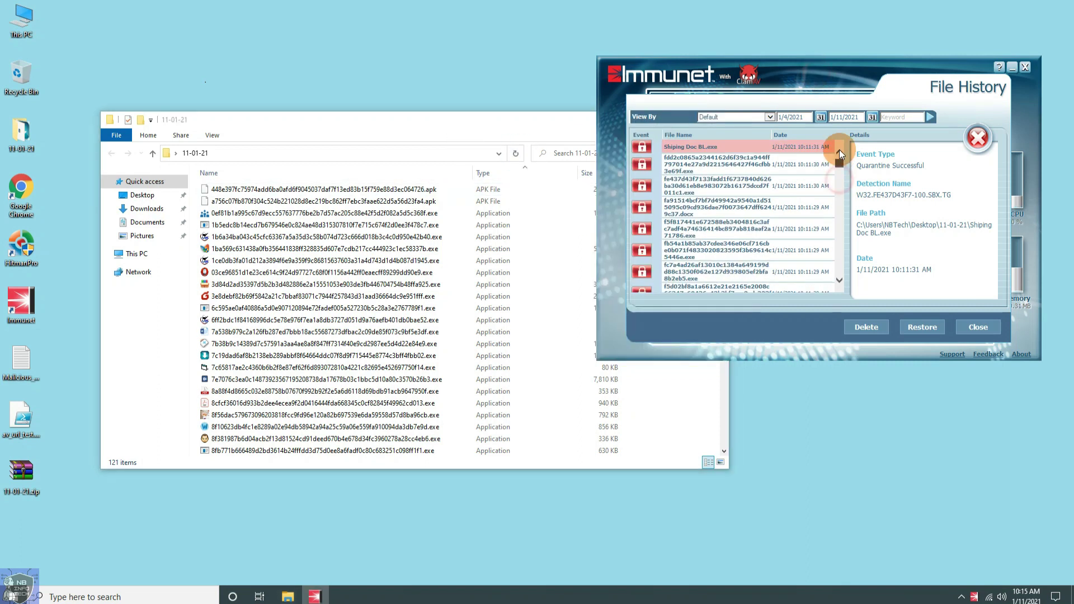
{"action": "scroll", "coordinate": [765, 240], "scroll_direction": "down", "scroll_amount": 5}
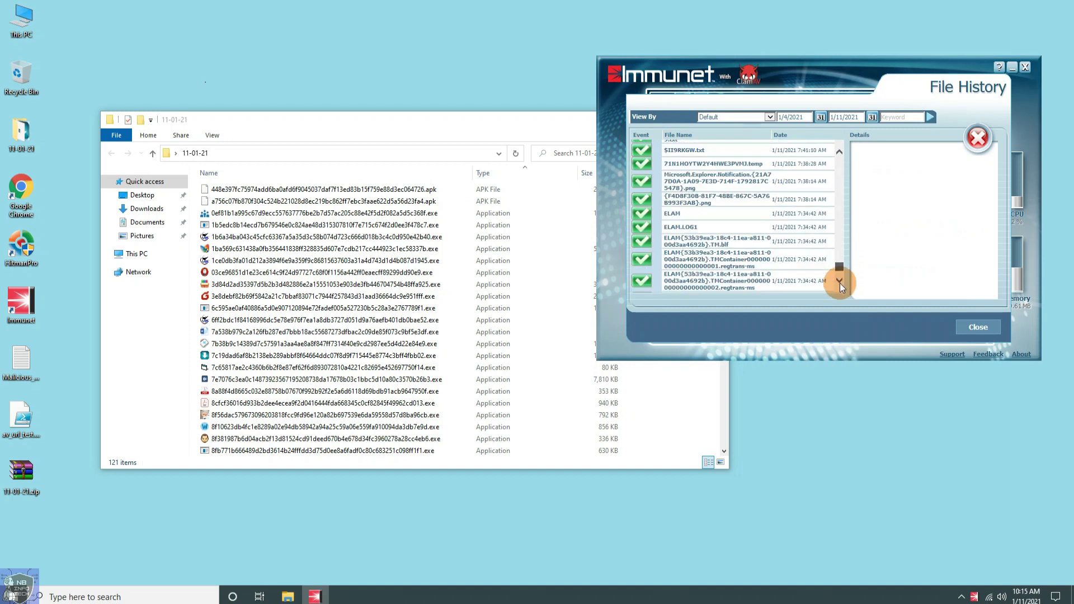
{"action": "left_click", "coordinate": [978, 327]}
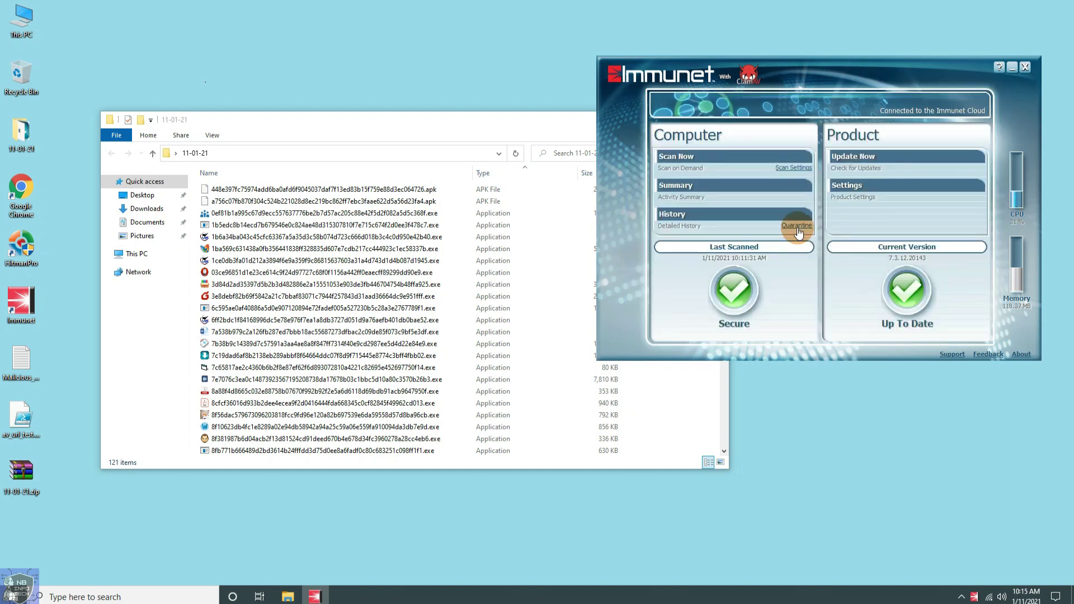
Switch to Quarantined File History, view Shiping Doc BL.exe, and refresh the malware folder.
{"action": "left_click", "coordinate": [765, 288]}
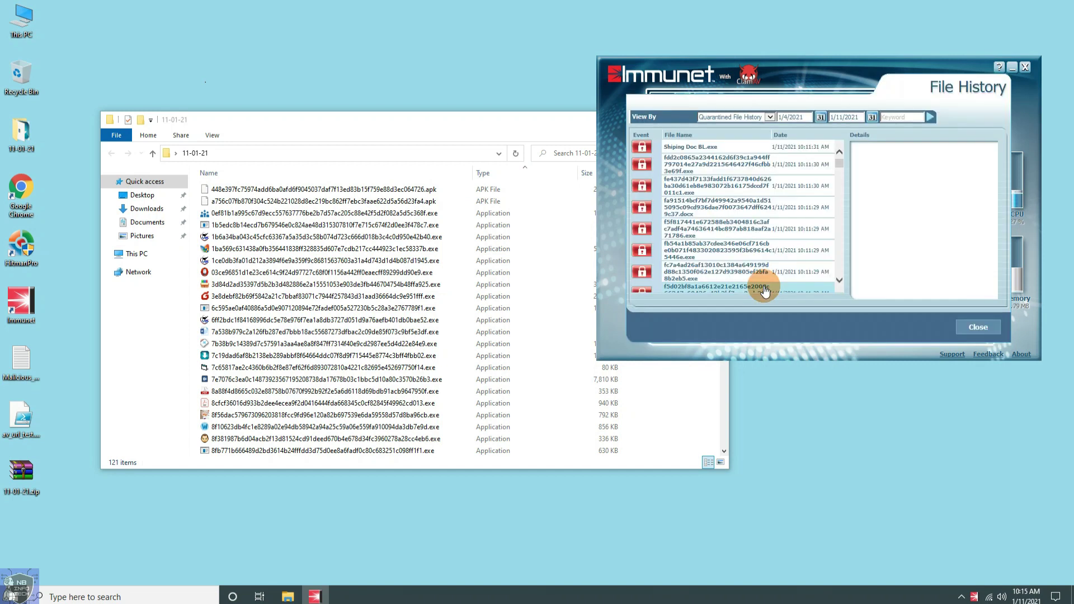
{"action": "left_click", "coordinate": [791, 148]}
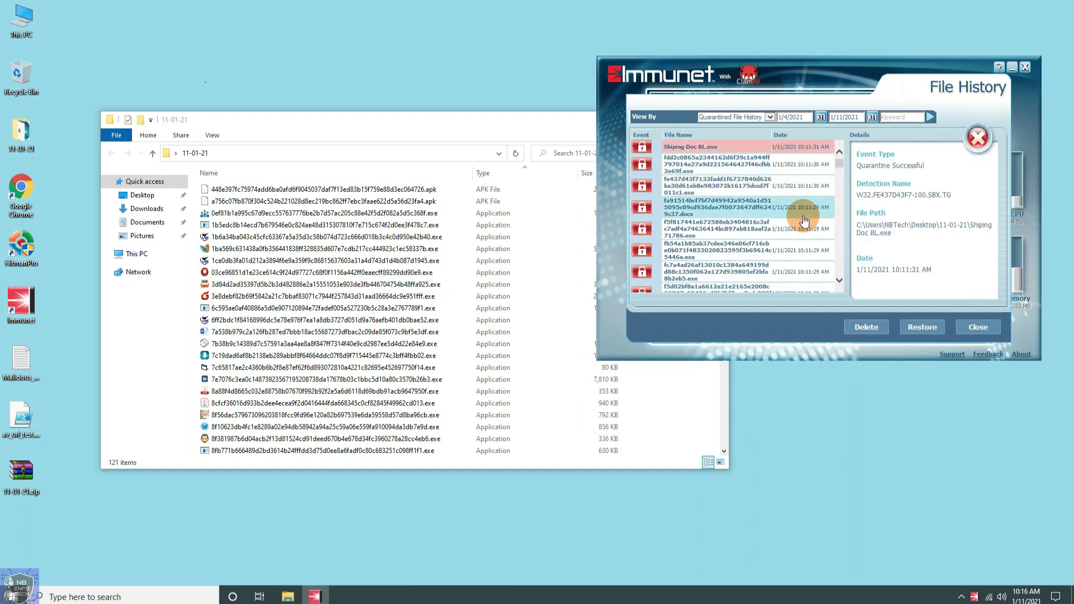
{"action": "left_click", "coordinate": [516, 119]}
{"action": "left_click", "coordinate": [517, 154]}
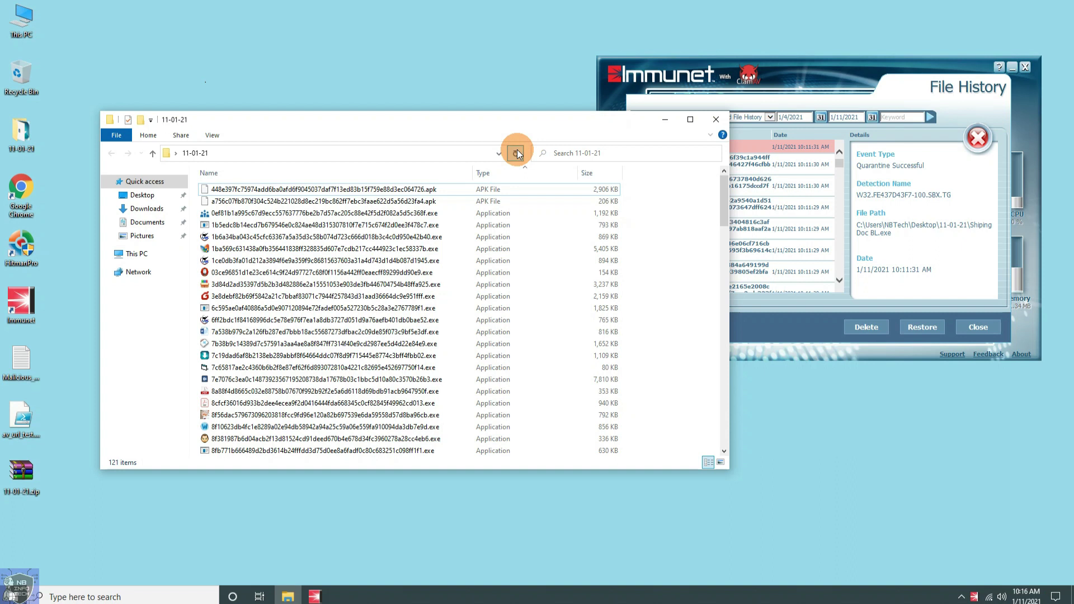
{"action": "left_click", "coordinate": [811, 72]}
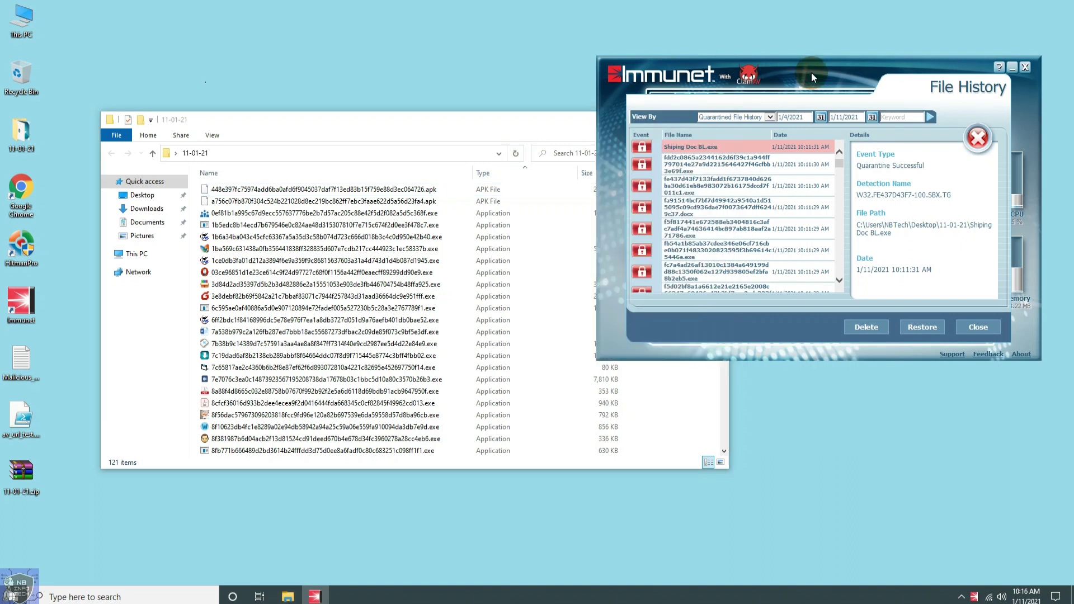
Inspect an older quarantined entry, then close the quarantine history.
{"action": "left_click_drag", "start_coordinate": [839, 161], "coordinate": [839, 263]}
{"action": "left_click", "coordinate": [800, 274]}
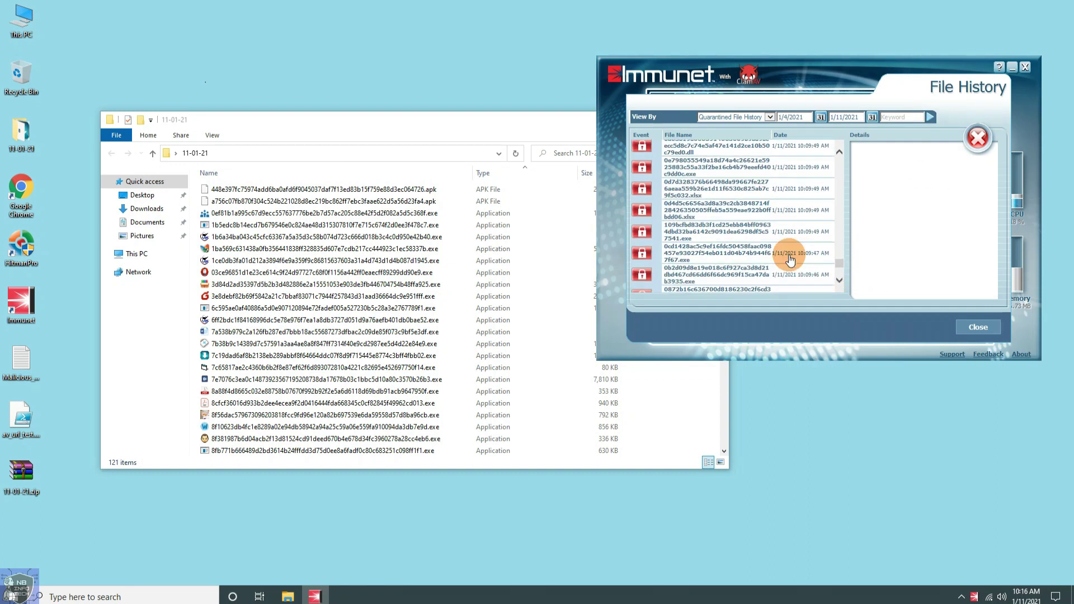
{"action": "scroll", "coordinate": [790, 260], "scroll_direction": "up", "scroll_amount": 3}
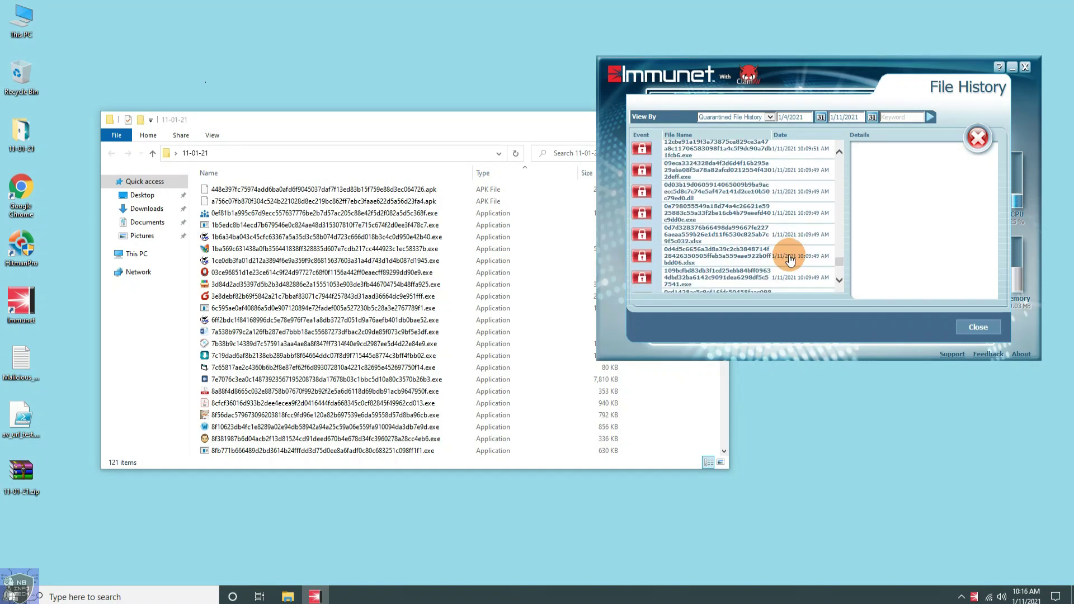
{"action": "scroll", "coordinate": [789, 261], "scroll_direction": "down", "scroll_amount": 5}
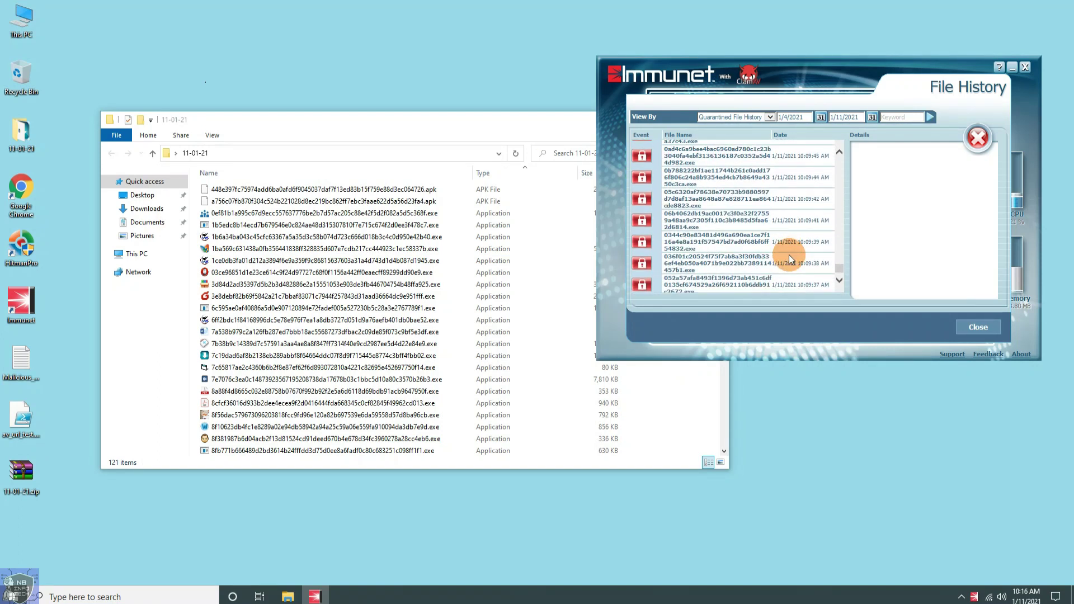
{"action": "scroll", "coordinate": [789, 257], "scroll_direction": "down", "scroll_amount": 10}
{"action": "left_click", "coordinate": [979, 327]}
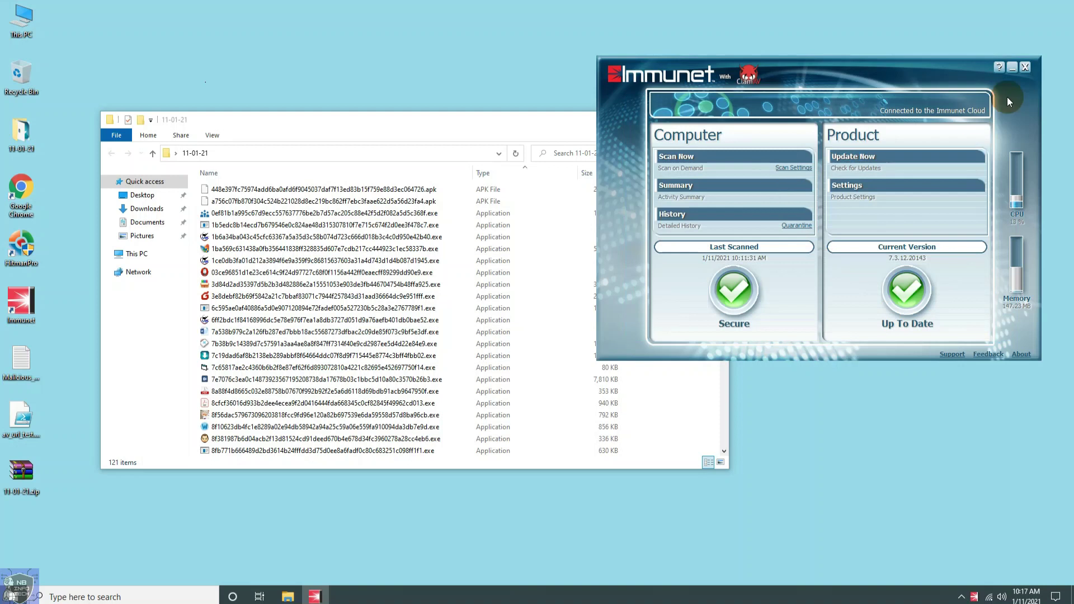
{"action": "left_click", "coordinate": [503, 119]}
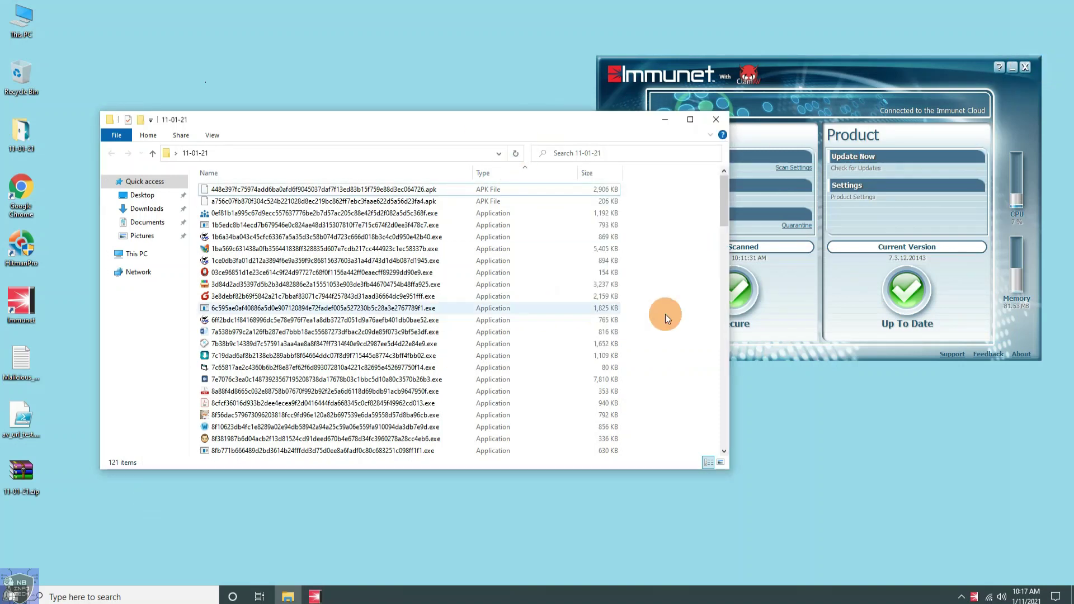
{"action": "left_click", "coordinate": [325, 328]}
{"action": "key", "text": "ctrl+a"}
{"action": "scroll", "coordinate": [325, 329], "scroll_direction": "down", "scroll_amount": 8}
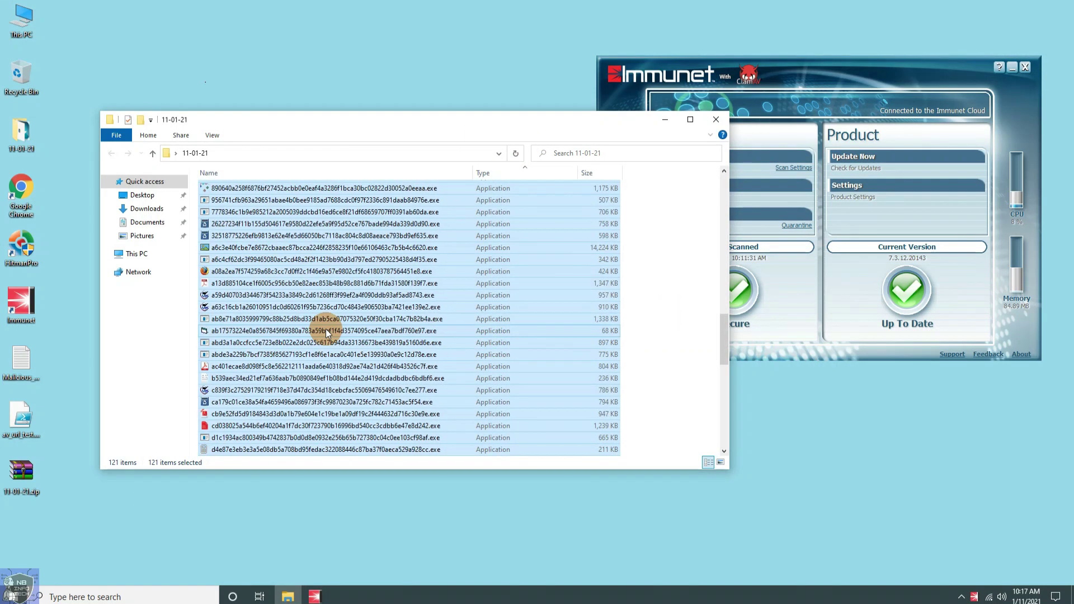
{"action": "scroll", "coordinate": [326, 330], "scroll_direction": "down", "scroll_amount": 5}
{"action": "left_click", "coordinate": [267, 390], "text": "ctrl"}
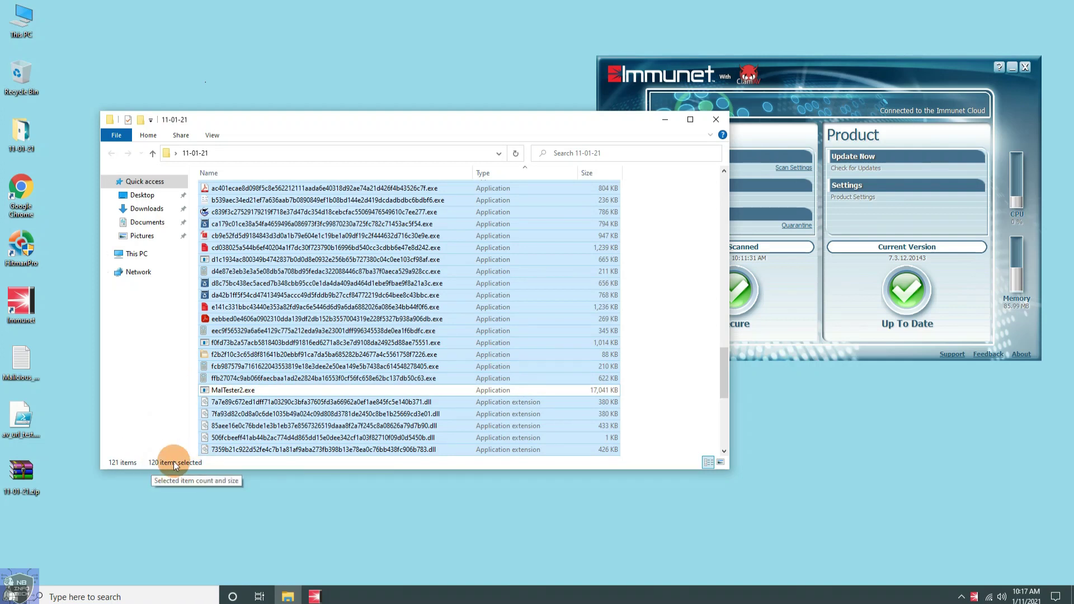
{"action": "left_click", "coordinate": [783, 202]}
{"action": "left_click", "coordinate": [865, 183]}
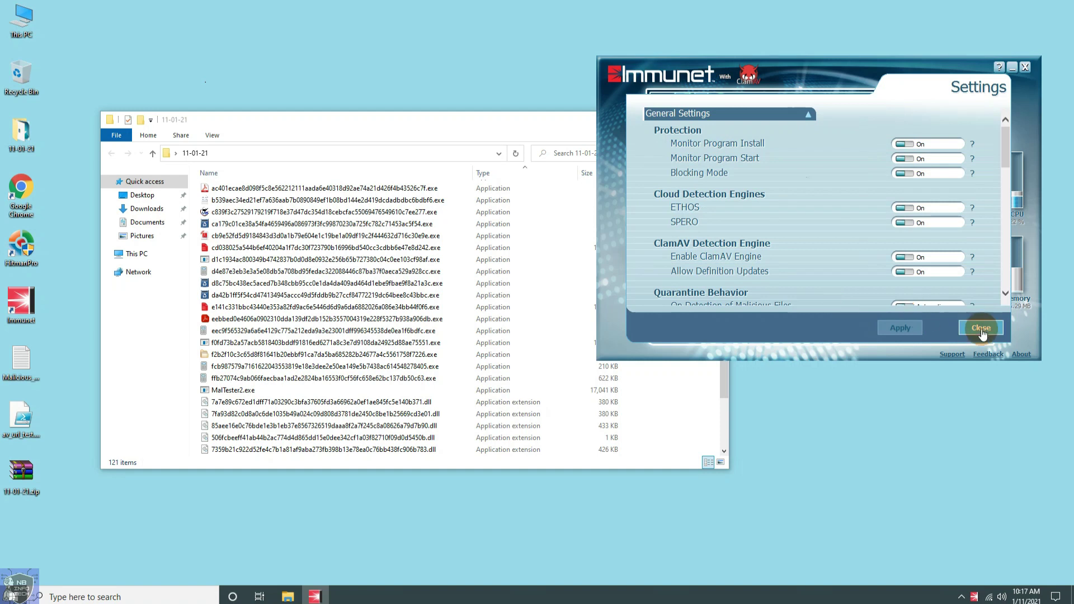
{"action": "left_click", "coordinate": [981, 328]}
{"action": "left_click", "coordinate": [489, 126]}
{"action": "scroll", "coordinate": [424, 309], "scroll_direction": "up", "scroll_amount": 15}
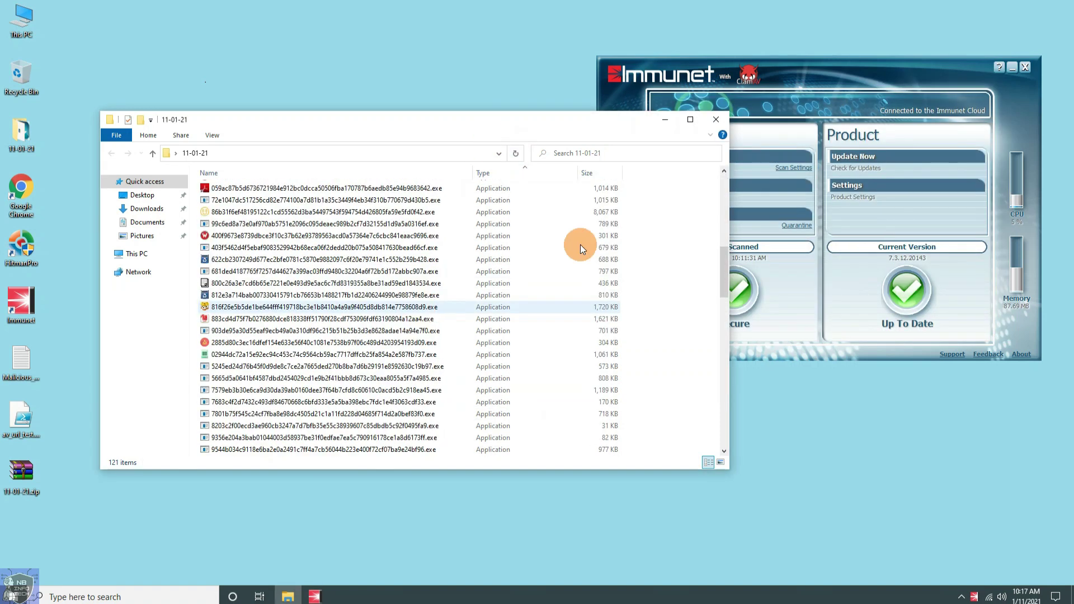
Close the malware folder, refresh the desktop, and scan the 11-01-21 folder with Immunet.
{"action": "left_click", "coordinate": [716, 119]}
{"action": "right_click", "coordinate": [282, 143]}
{"action": "left_click", "coordinate": [291, 173]}
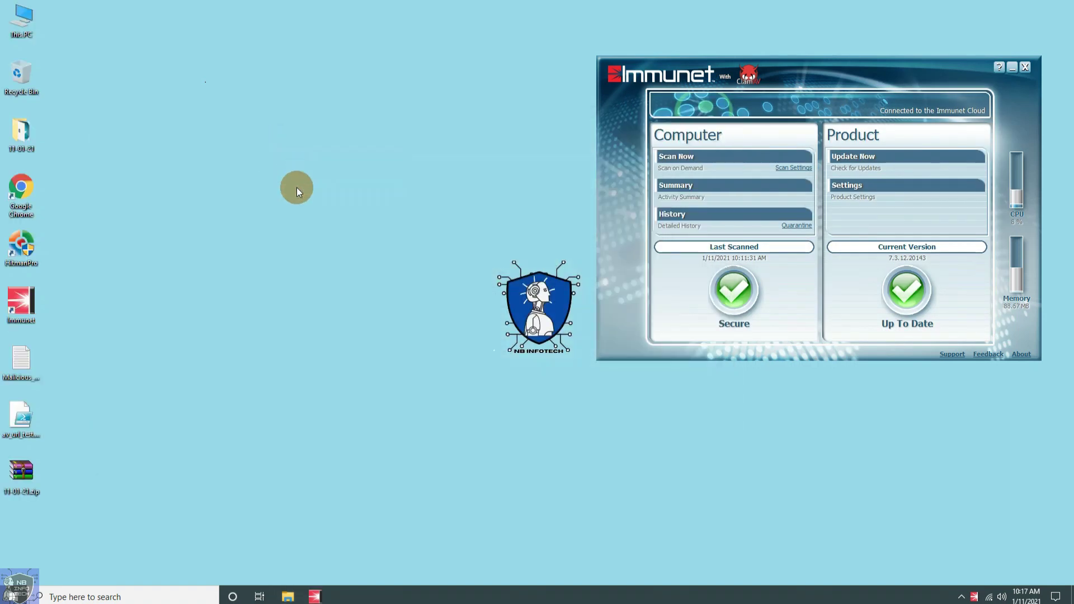
{"action": "right_click", "coordinate": [20, 132]}
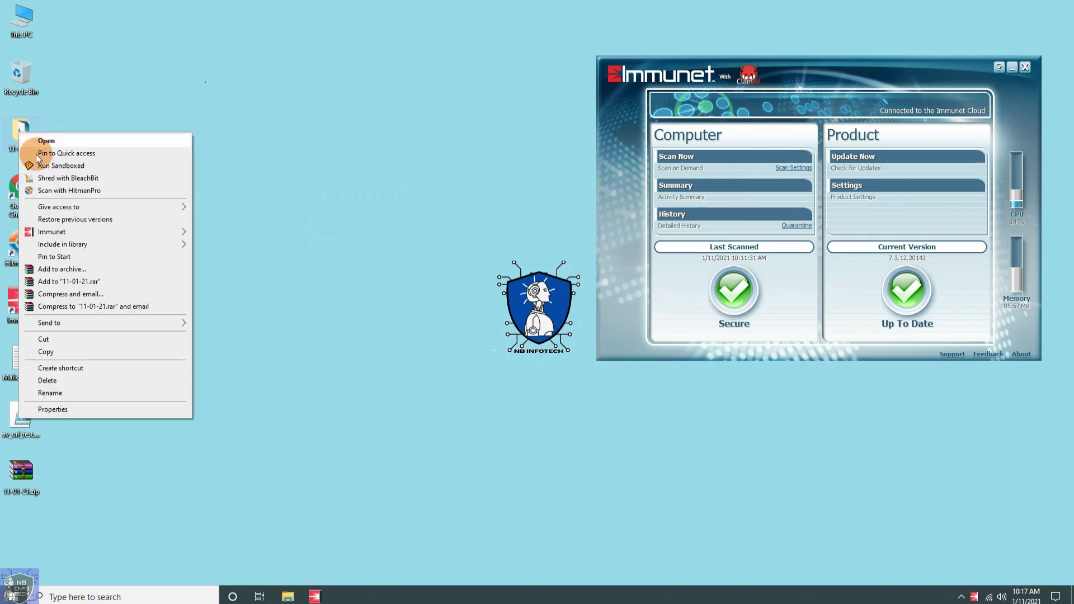
{"action": "mouse_move", "coordinate": [168, 231]}
{"action": "left_click", "coordinate": [233, 234]}
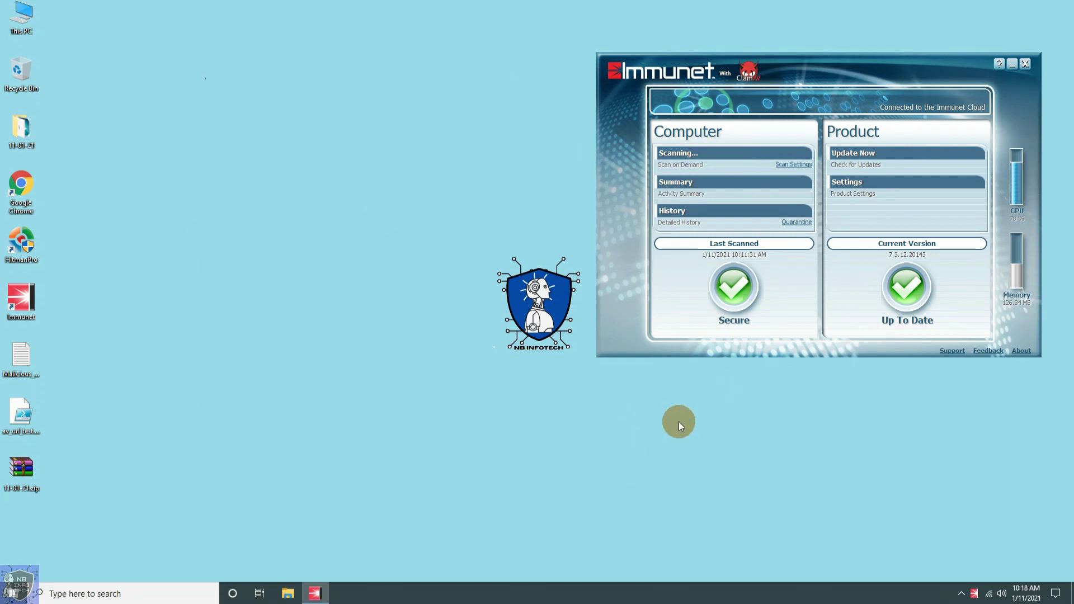
Close the scan summary (121 files, 53 threats), then page through and dismiss the threat warnings.
{"action": "left_click_drag", "start_coordinate": [820, 127], "coordinate": [324, 150]}
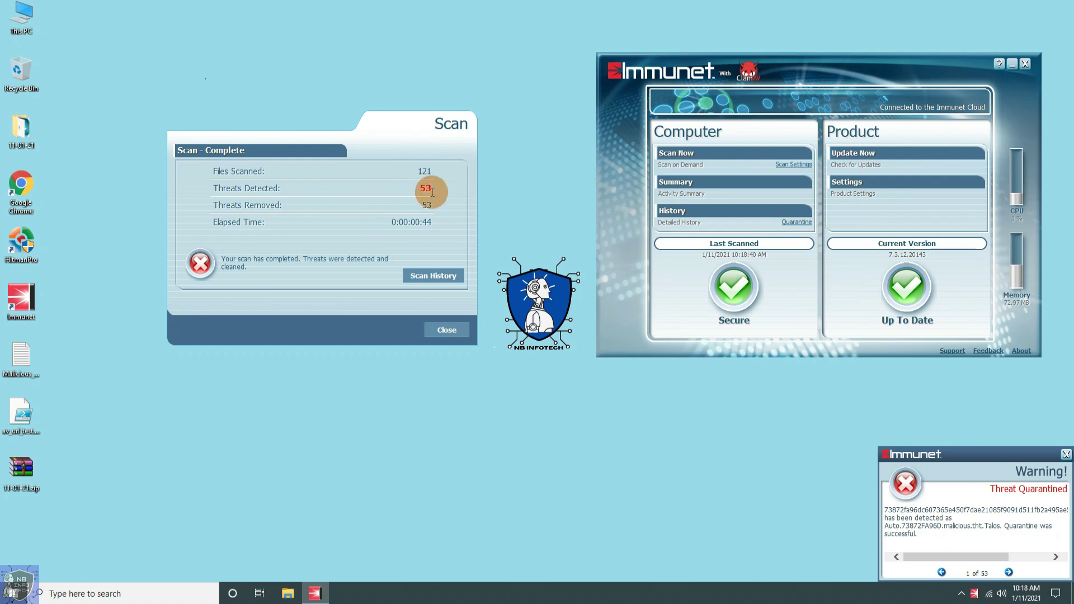
{"action": "left_click", "coordinate": [445, 330]}
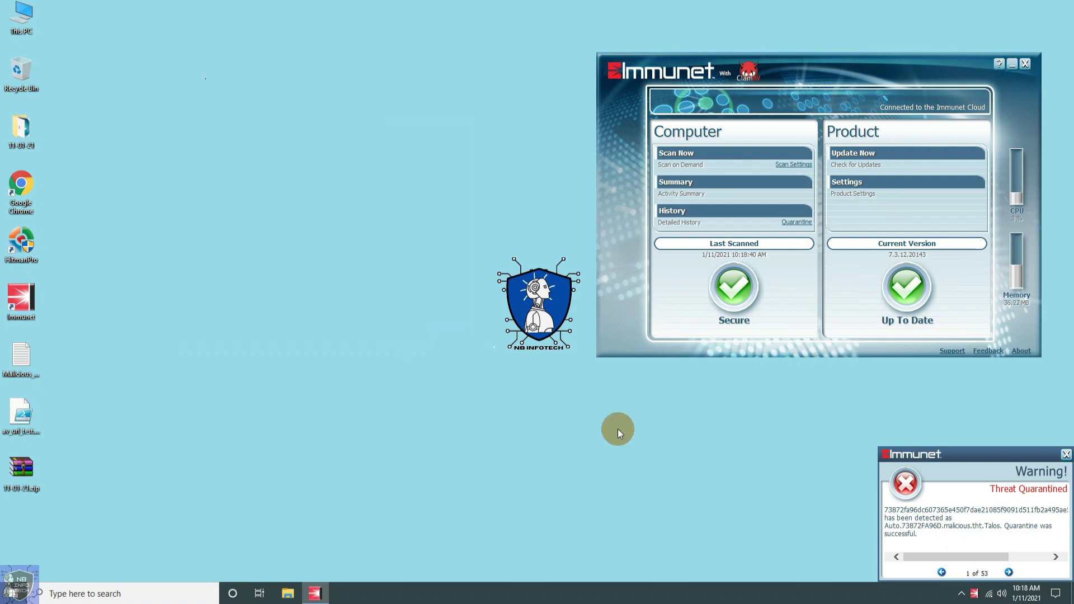
{"action": "left_click", "coordinate": [1009, 572]}
{"action": "left_click", "coordinate": [1009, 572]}
{"action": "left_click", "coordinate": [1009, 572]}
{"action": "left_click", "coordinate": [1008, 572]}
{"action": "left_click", "coordinate": [1009, 572]}
{"action": "left_click", "coordinate": [1009, 572]}
{"action": "left_click", "coordinate": [1057, 558]}
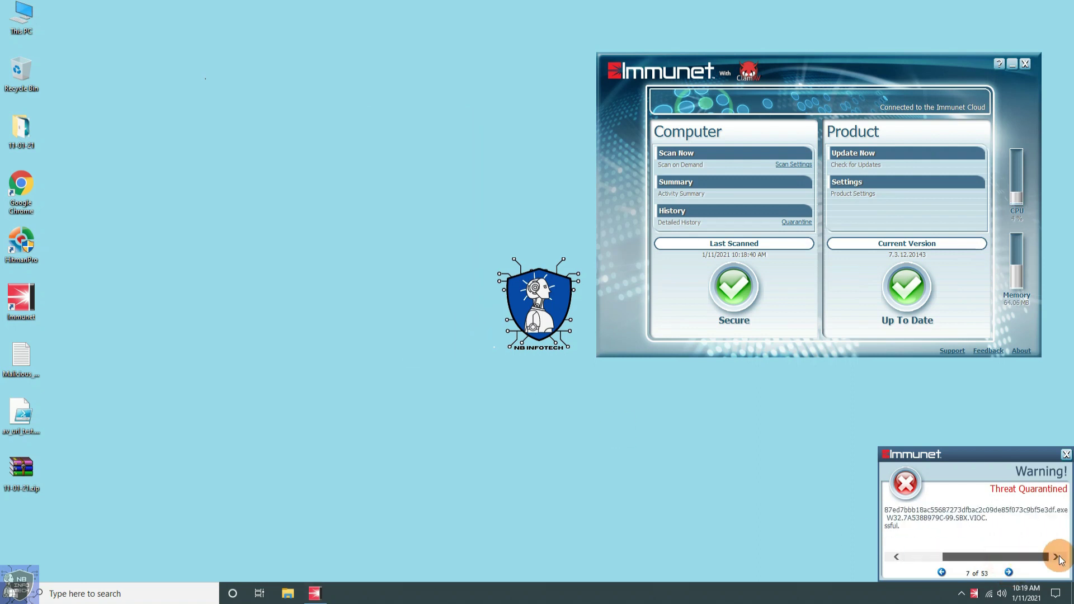
{"action": "left_click", "coordinate": [1066, 454]}
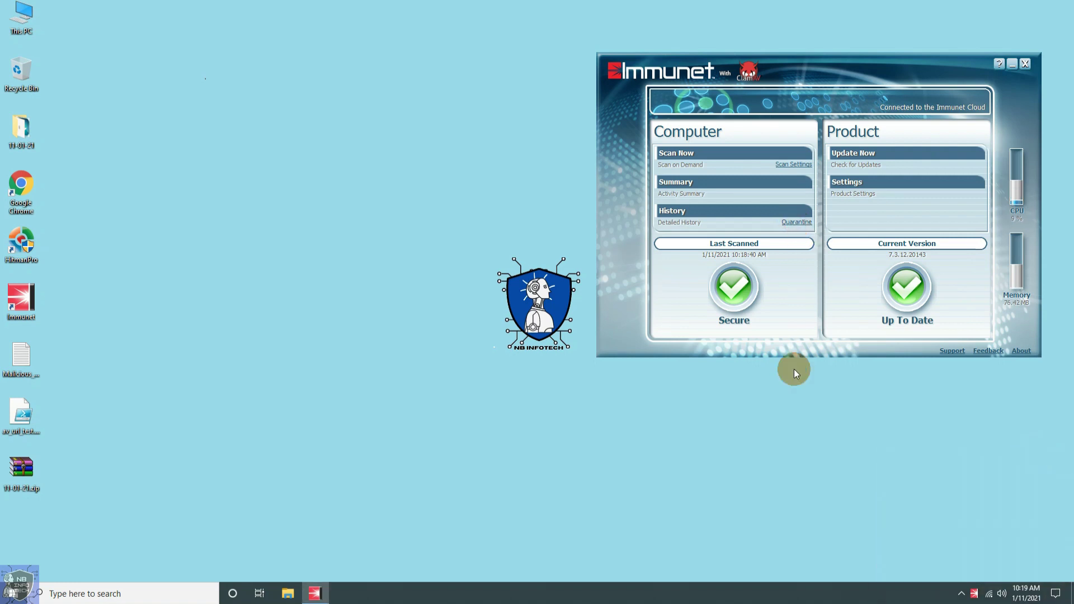
Refresh the desktop, open the 11-01-21 folder, and view the first quarantined file's details.
{"action": "right_click", "coordinate": [234, 91]}
{"action": "left_click", "coordinate": [254, 127]}
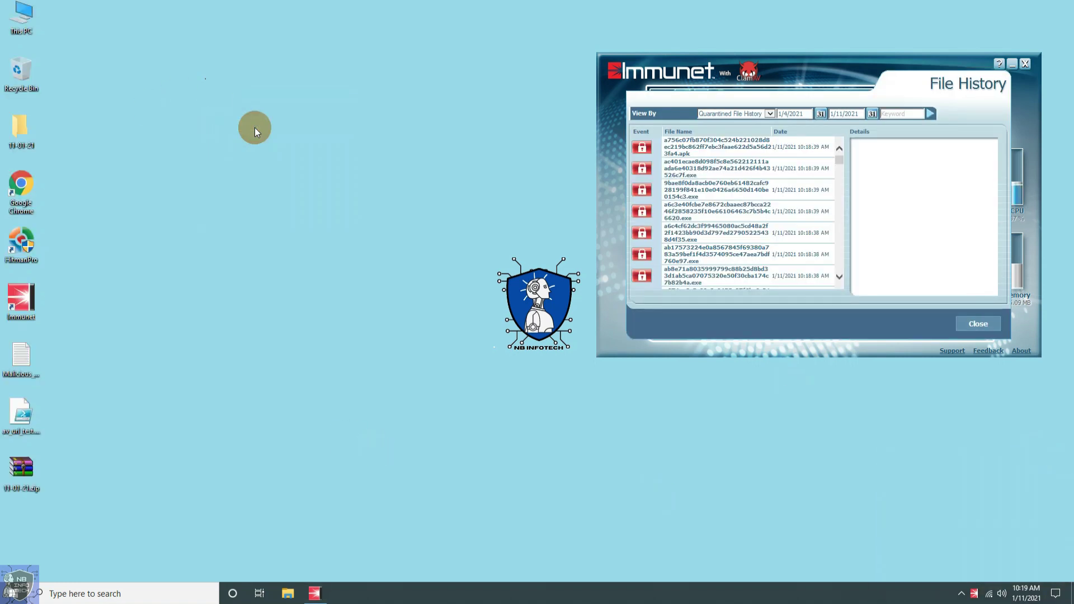
{"action": "right_click", "coordinate": [22, 128]}
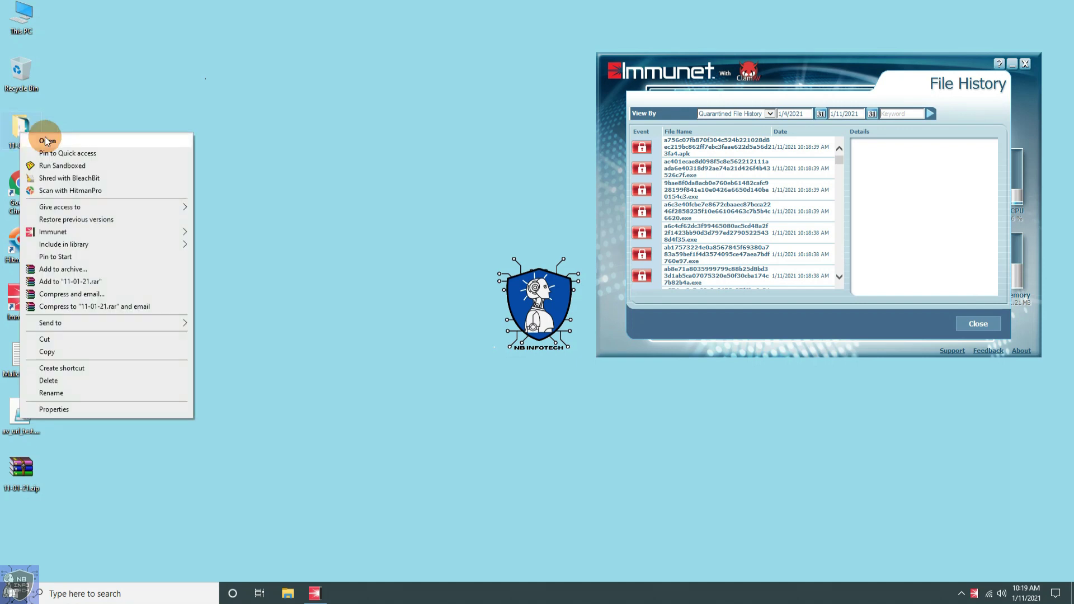
{"action": "left_click", "coordinate": [769, 189]}
{"action": "left_click", "coordinate": [801, 149]}
Select all files in the 11-01-21 folder, deselect MalTester2.exe, then clear the selection.
{"action": "left_click", "coordinate": [485, 124]}
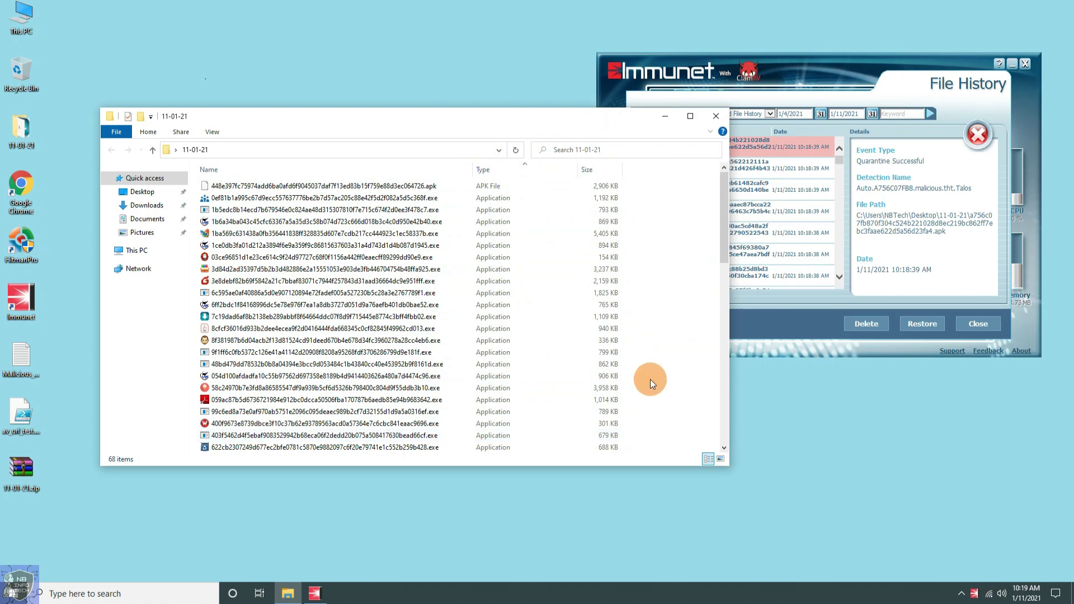
{"action": "key", "text": "ctrl+a"}
{"action": "scroll", "coordinate": [386, 339], "scroll_direction": "down", "scroll_amount": 9}
{"action": "scroll", "coordinate": [386, 339], "scroll_direction": "down", "scroll_amount": 5}
{"action": "left_click", "coordinate": [241, 315], "text": "ctrl"}
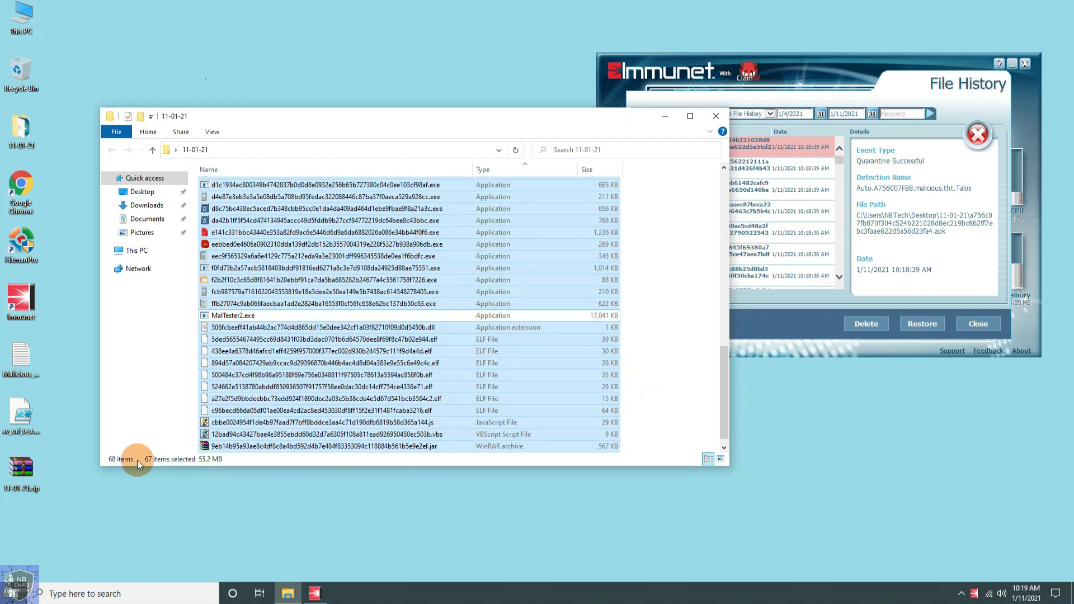
{"action": "left_click", "coordinate": [676, 271]}
{"action": "scroll", "coordinate": [569, 317], "scroll_direction": "up", "scroll_amount": 14}
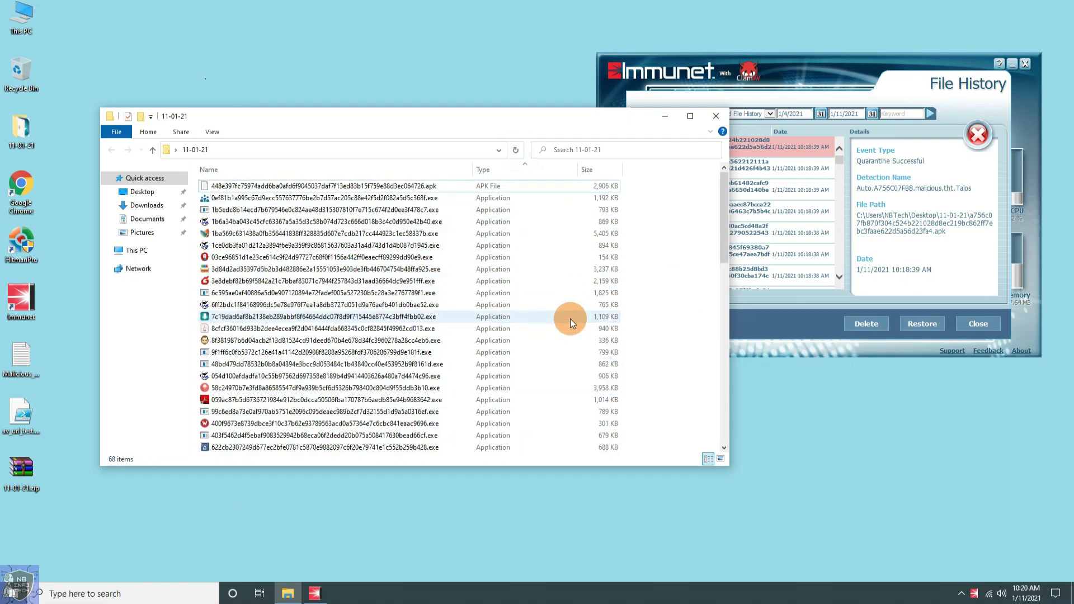
{"action": "left_click", "coordinate": [886, 67]}
Close the quarantined file history and run MalTester2.exe as administrator.
{"action": "left_click", "coordinate": [978, 323]}
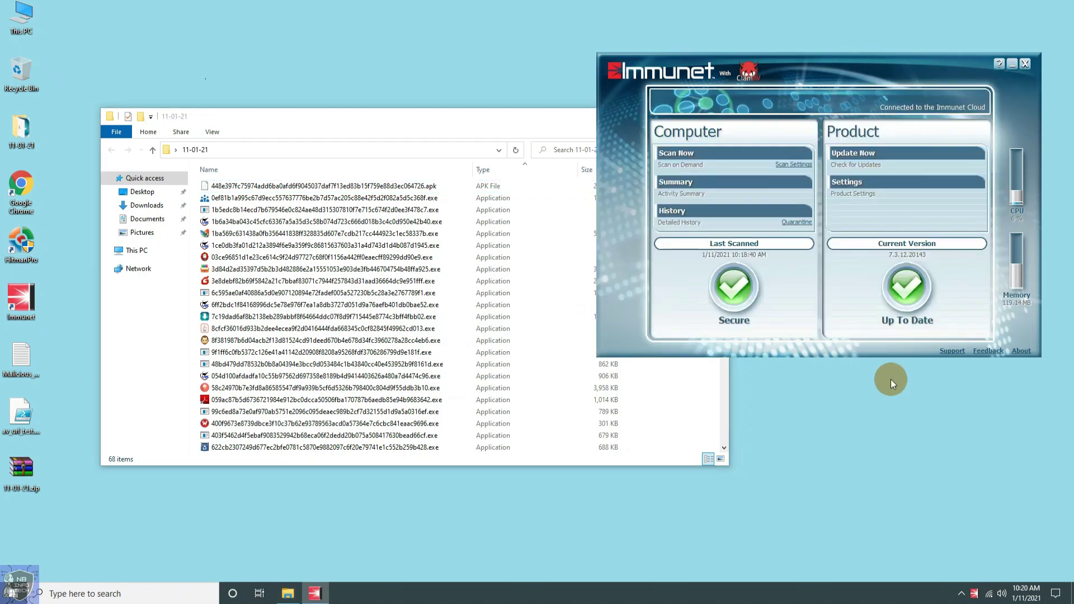
{"action": "right_click", "coordinate": [853, 403]}
{"action": "left_click", "coordinate": [702, 444]}
{"action": "left_click", "coordinate": [334, 129]}
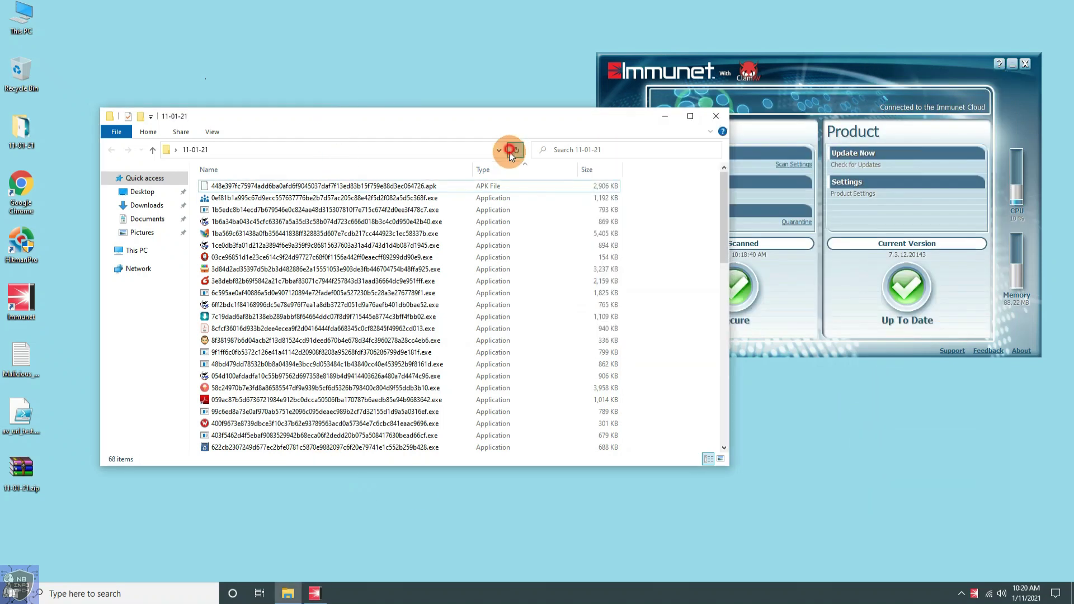
{"action": "scroll", "coordinate": [311, 254], "scroll_direction": "down", "scroll_amount": 15}
{"action": "left_click", "coordinate": [229, 352]}
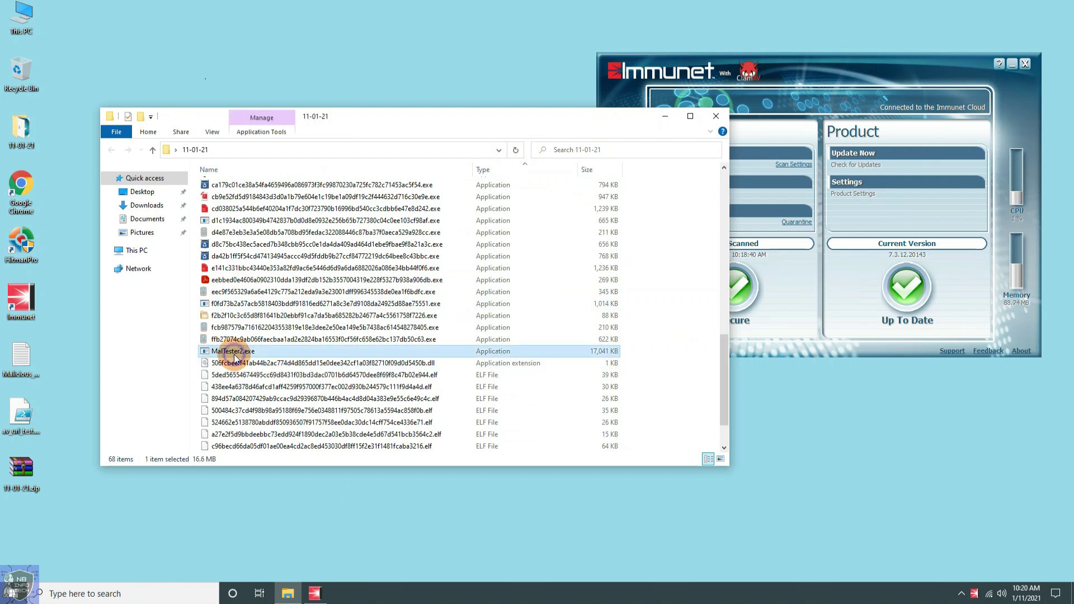
{"action": "right_click", "coordinate": [235, 358]}
{"action": "left_click", "coordinate": [274, 65]}
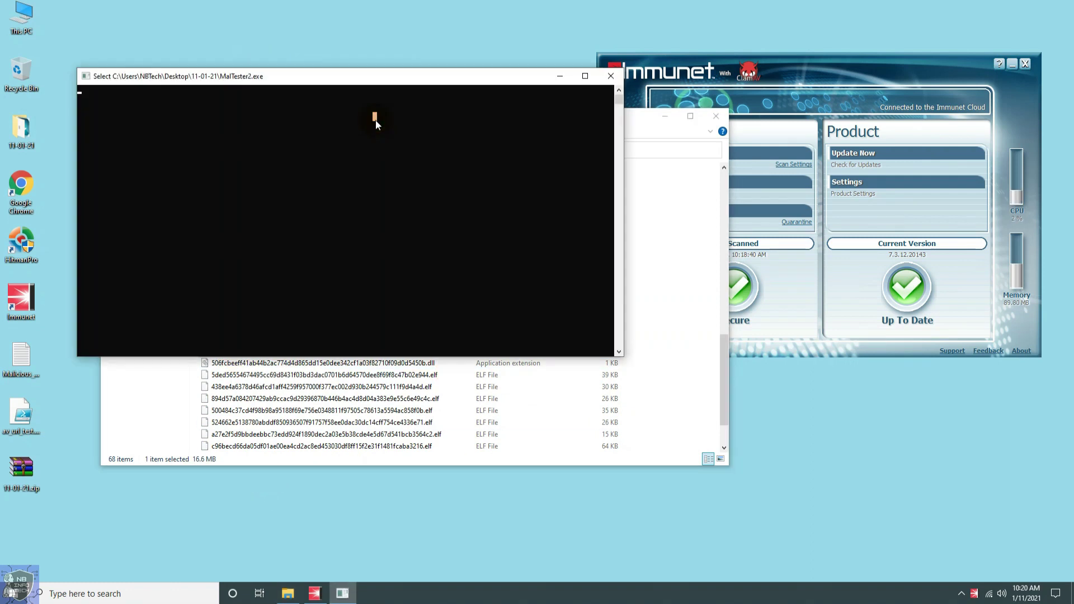
Resume the paused MalTester2 console with Escape and arrange it beside the minimized folder.
{"action": "left_click", "coordinate": [168, 381]}
{"action": "right_click", "coordinate": [223, 352]}
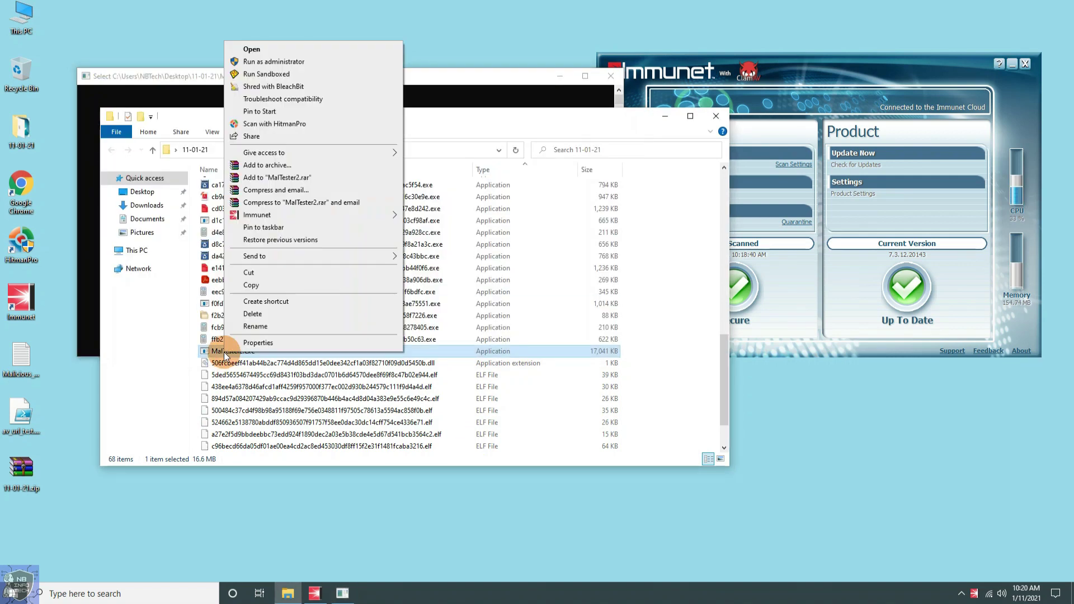
{"action": "left_click", "coordinate": [450, 79]}
{"action": "key", "text": "Escape"}
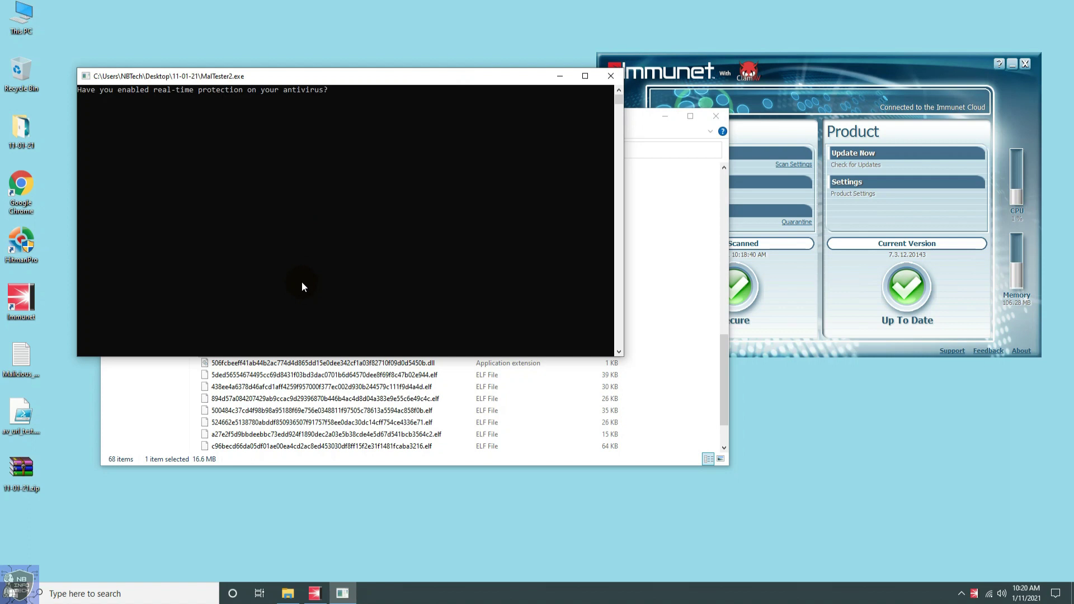
{"action": "left_click", "coordinate": [686, 138]}
{"action": "left_click", "coordinate": [664, 117]}
{"action": "left_click", "coordinate": [399, 74]}
{"action": "left_click_drag", "start_coordinate": [399, 74], "coordinate": [364, 85]}
{"action": "left_click", "coordinate": [1020, 197]}
{"action": "left_click", "coordinate": [303, 86]}
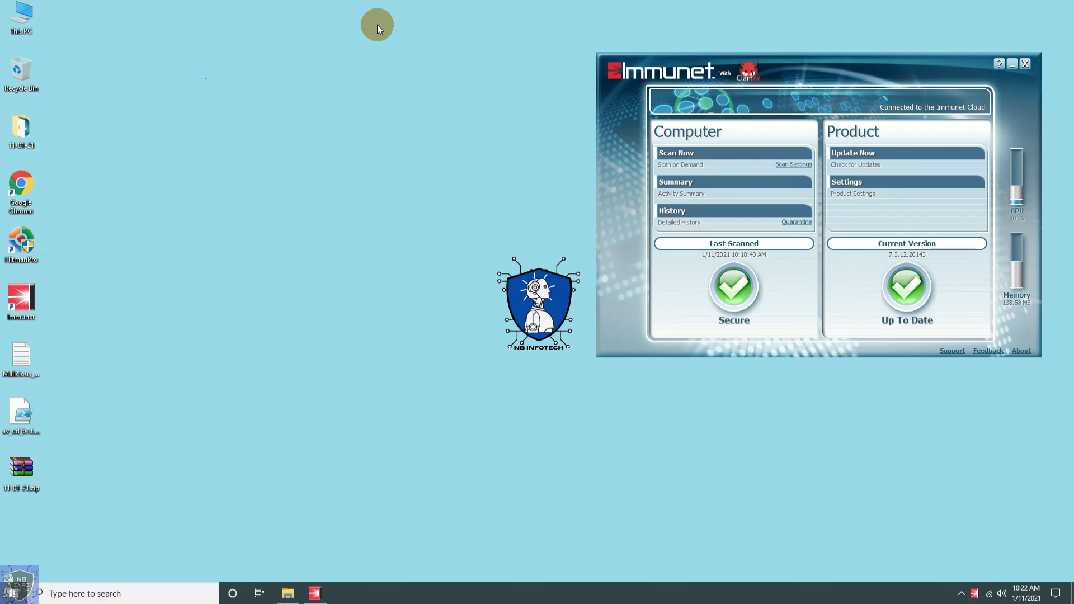
{"action": "right_click", "coordinate": [401, 79]}
Restore and refresh the 11-01-21 folder, relaunch MalTester2.exe, and move its console aside.
{"action": "left_click", "coordinate": [288, 593]}
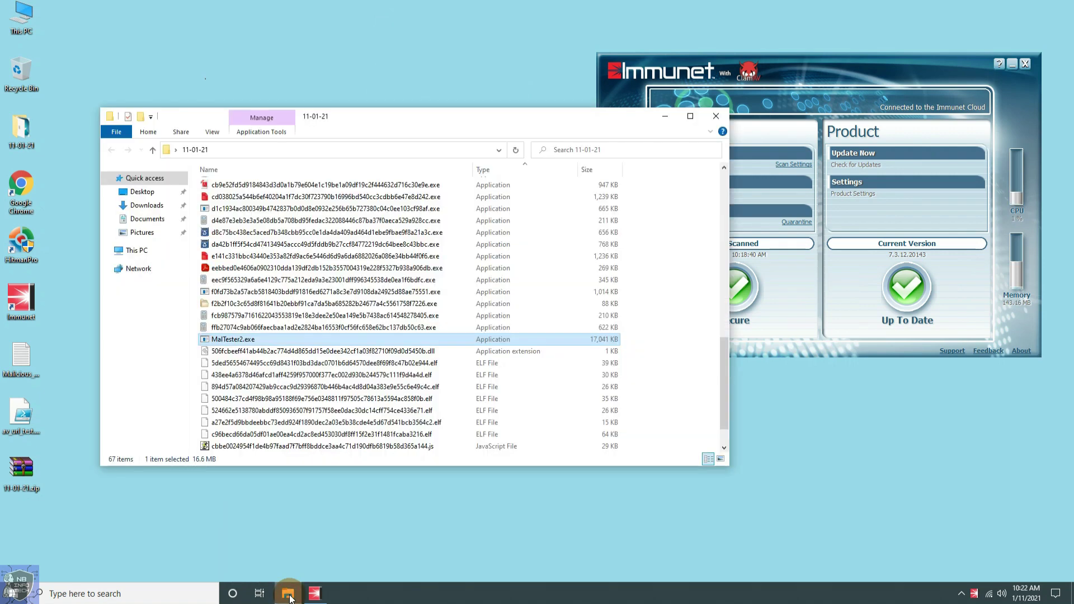
{"action": "left_click", "coordinate": [517, 150]}
{"action": "right_click", "coordinate": [230, 374]}
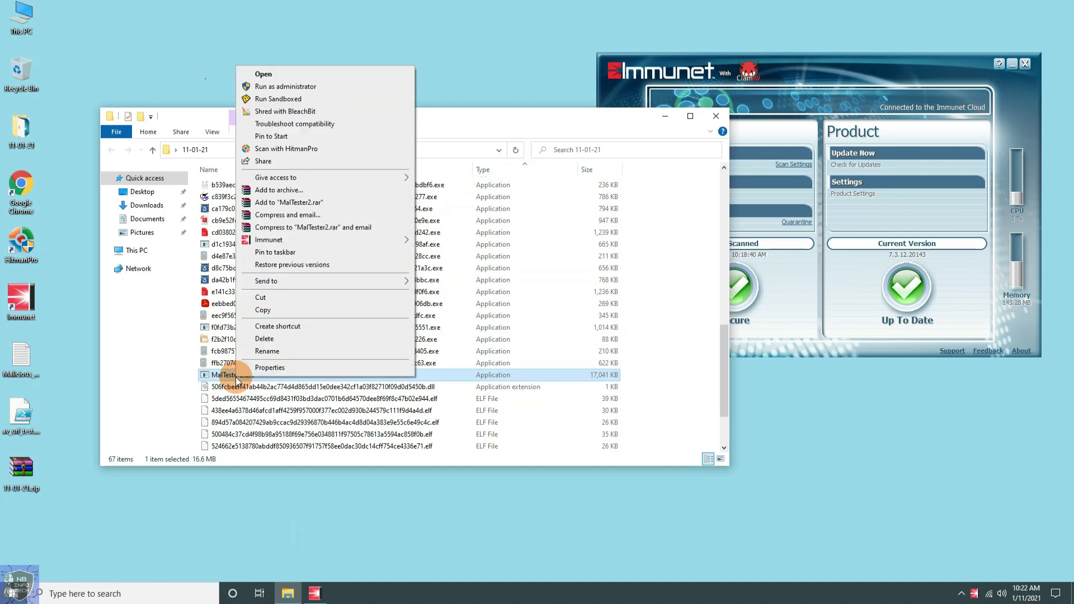
{"action": "left_click", "coordinate": [285, 76]}
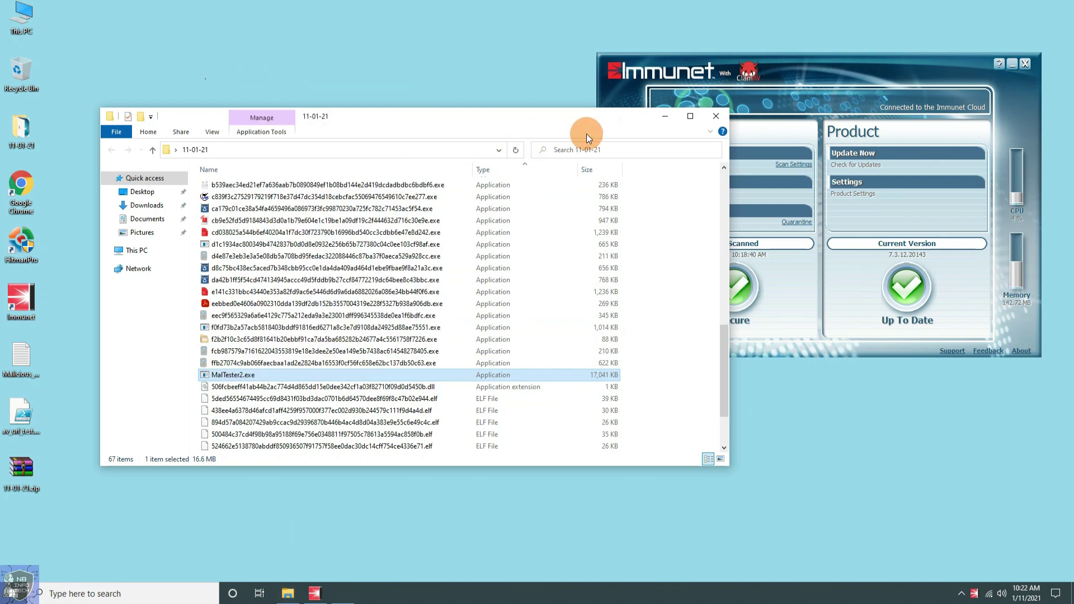
{"action": "left_click", "coordinate": [670, 117]}
{"action": "left_click_drag", "start_coordinate": [461, 109], "coordinate": [398, 90]}
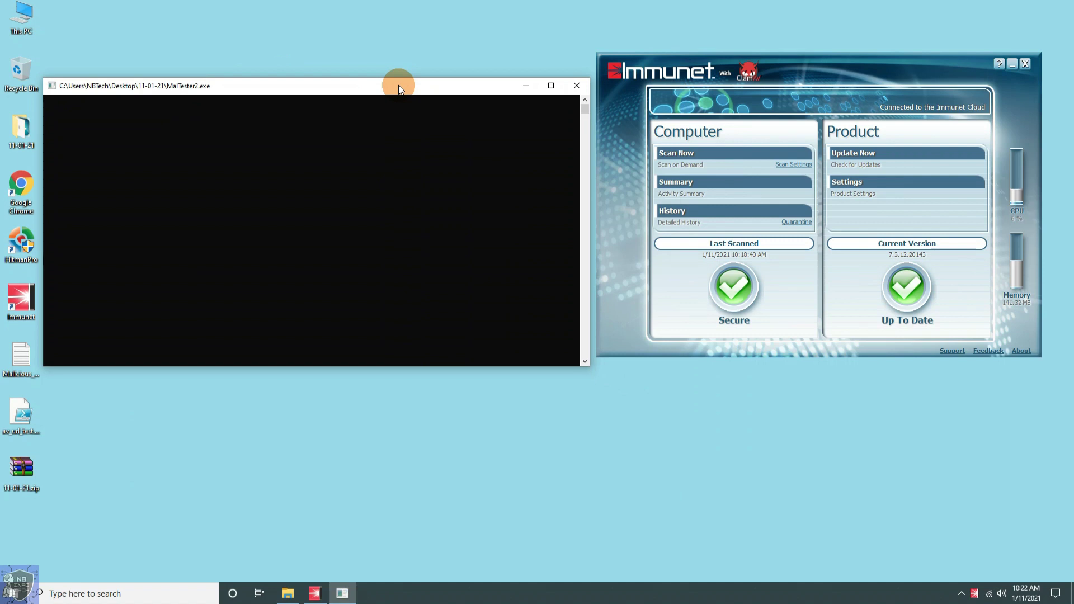
Answer 'y' to the tester's real-time protection question, then open Immunet's settings.
{"action": "left_click", "coordinate": [425, 36]}
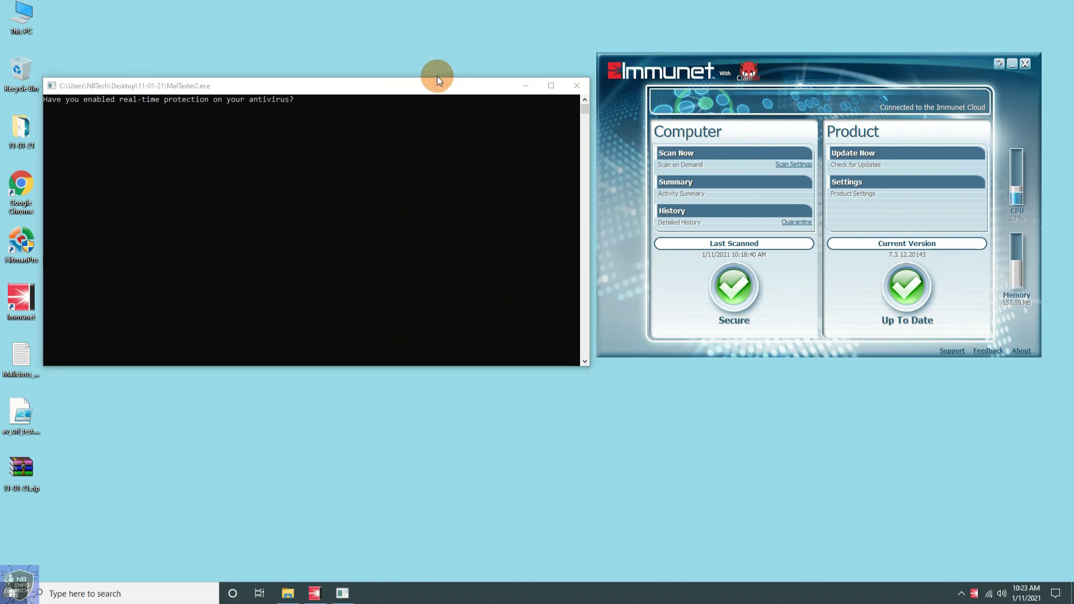
{"action": "left_click", "coordinate": [448, 94]}
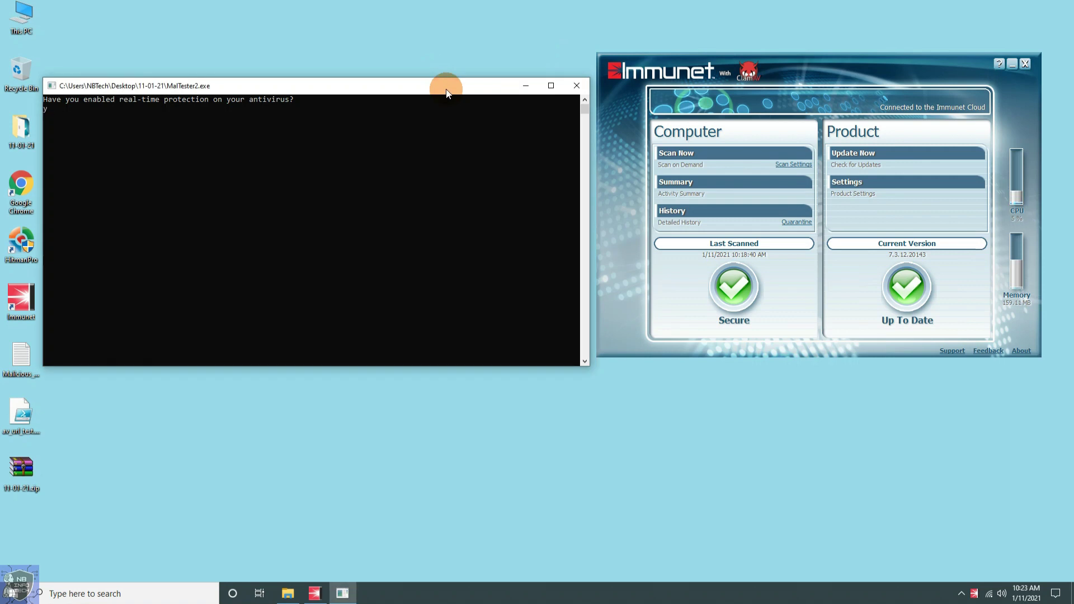
{"action": "type", "text": "y"}
{"action": "key", "text": "Return"}
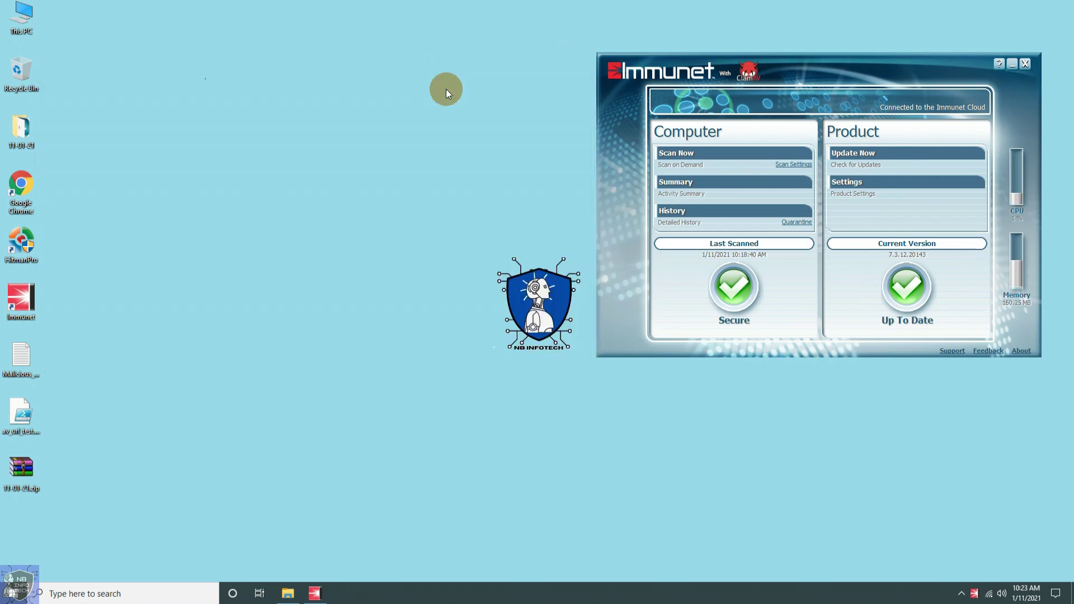
{"action": "left_click", "coordinate": [847, 181]}
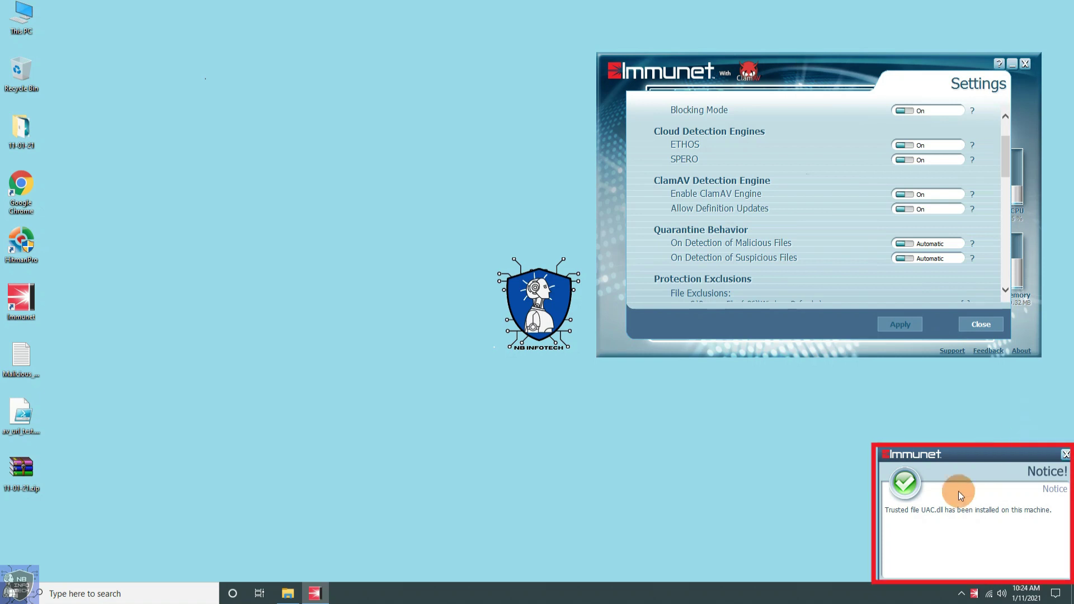
Scroll Immunet Settings to General Settings and open Task Manager from the taskbar.
{"action": "scroll", "coordinate": [868, 233], "scroll_direction": "up", "scroll_amount": 3}
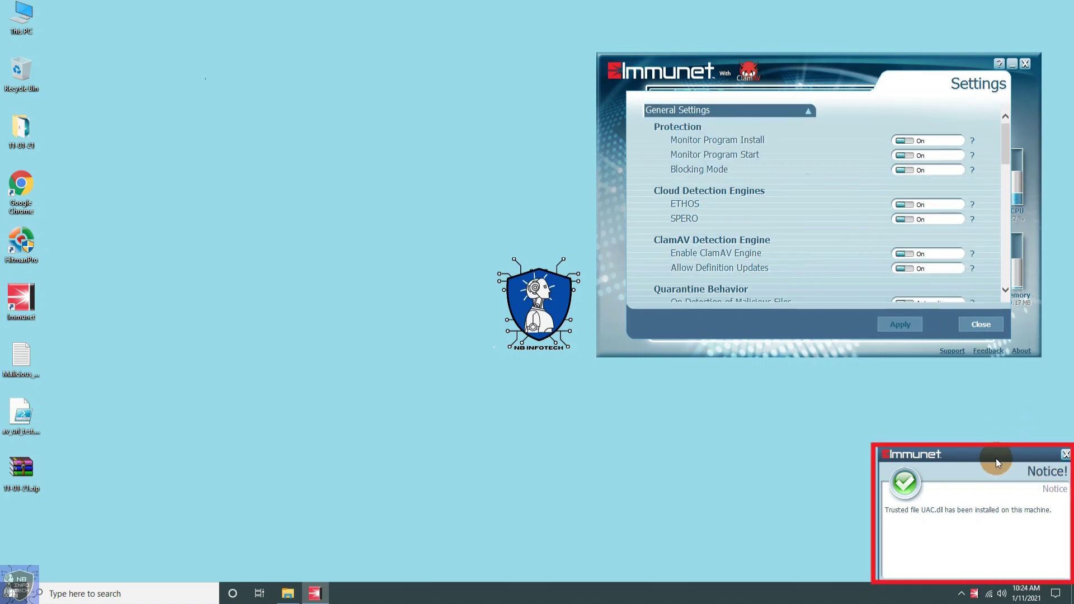
{"action": "right_click", "coordinate": [450, 594]}
{"action": "left_click", "coordinate": [502, 538]}
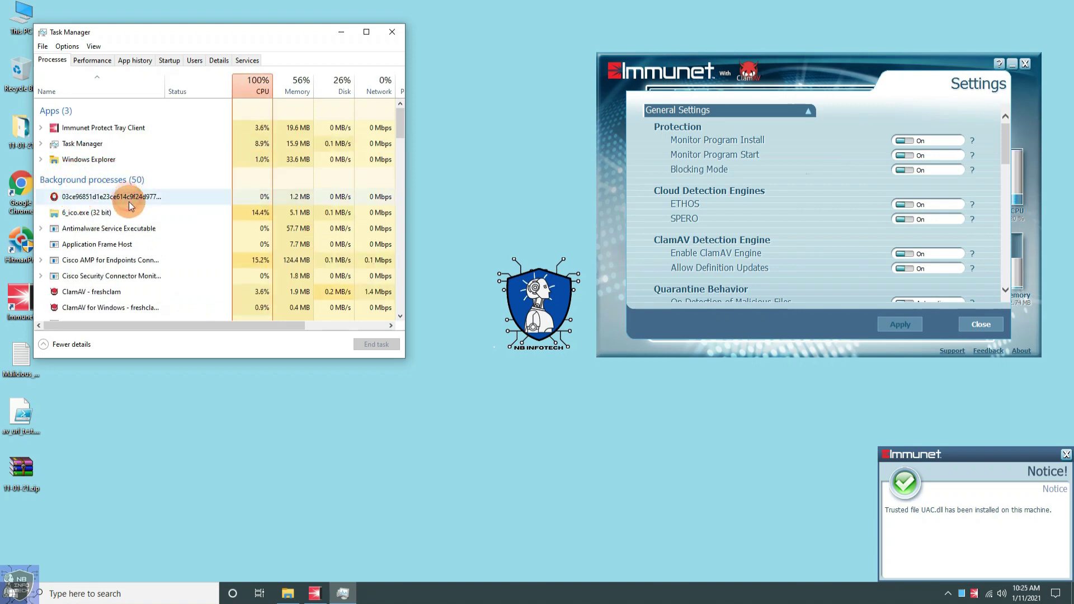
End the hash-named suspicious process; ending Cisco Security Connector is denied.
{"action": "left_click", "coordinate": [129, 202]}
{"action": "left_click", "coordinate": [372, 346]}
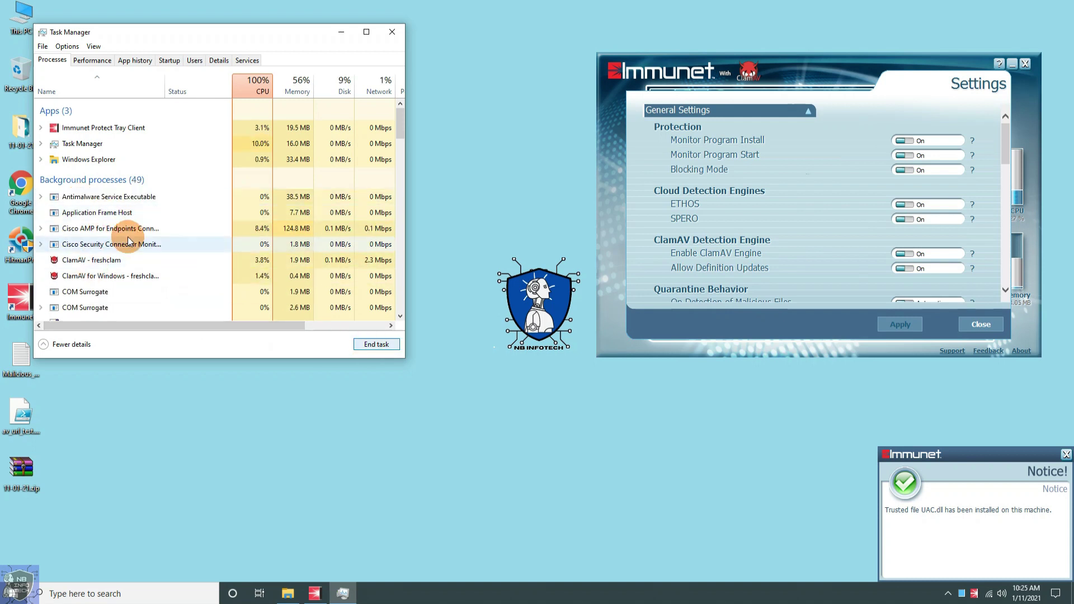
{"action": "left_click", "coordinate": [125, 231]}
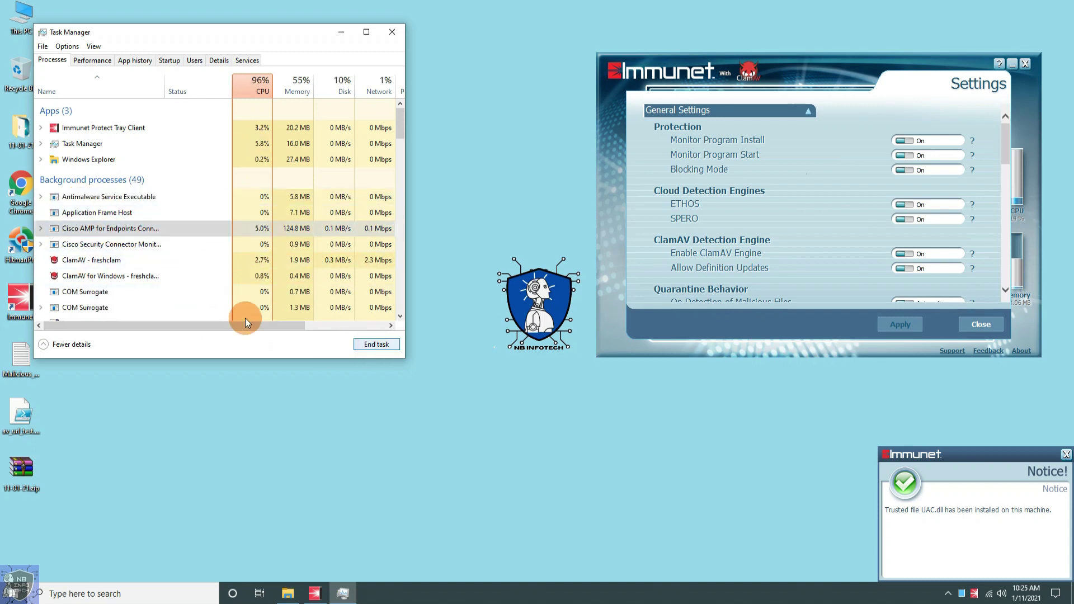
{"action": "left_click", "coordinate": [140, 242]}
{"action": "left_click", "coordinate": [372, 344]}
{"action": "left_click", "coordinate": [605, 302]}
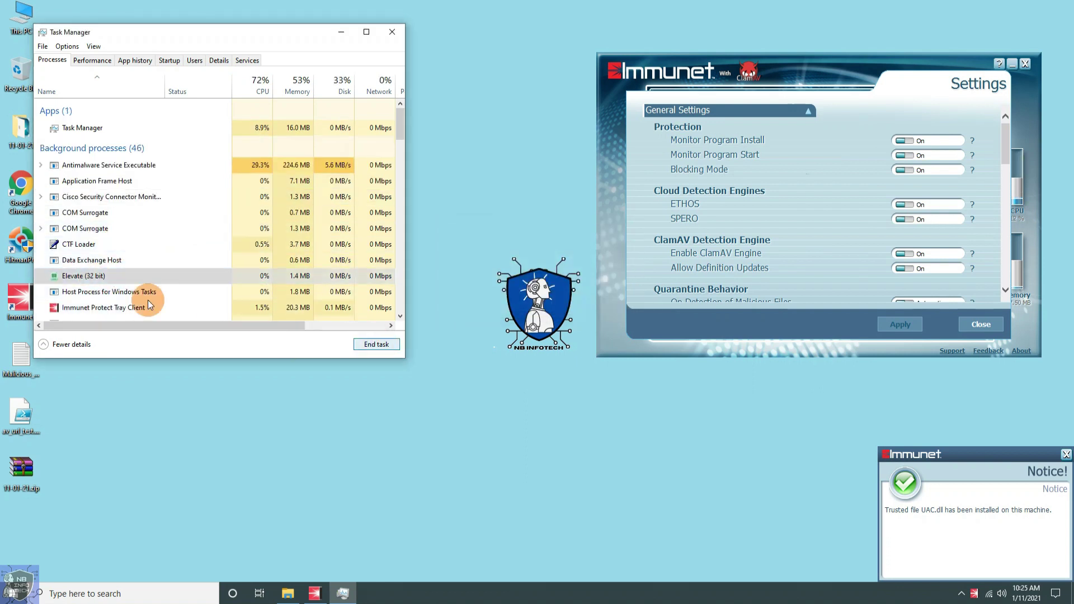
End MalTester2.exe, both MedImmune (32 bit) processes, SmartClock.exe and TCMS (32 bit).
{"action": "left_click", "coordinate": [113, 308]}
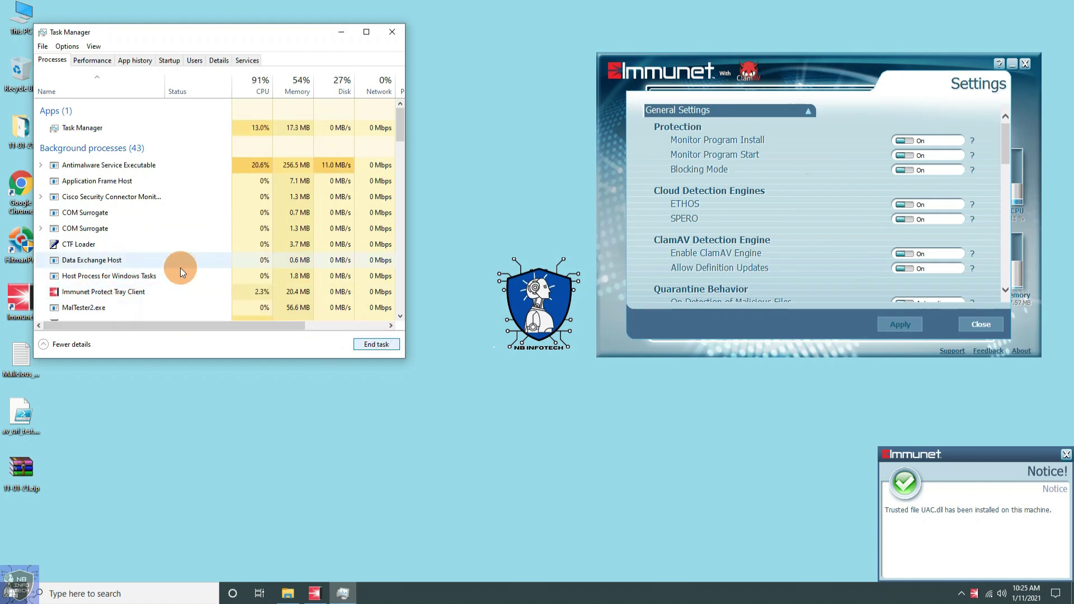
{"action": "left_click", "coordinate": [370, 344]}
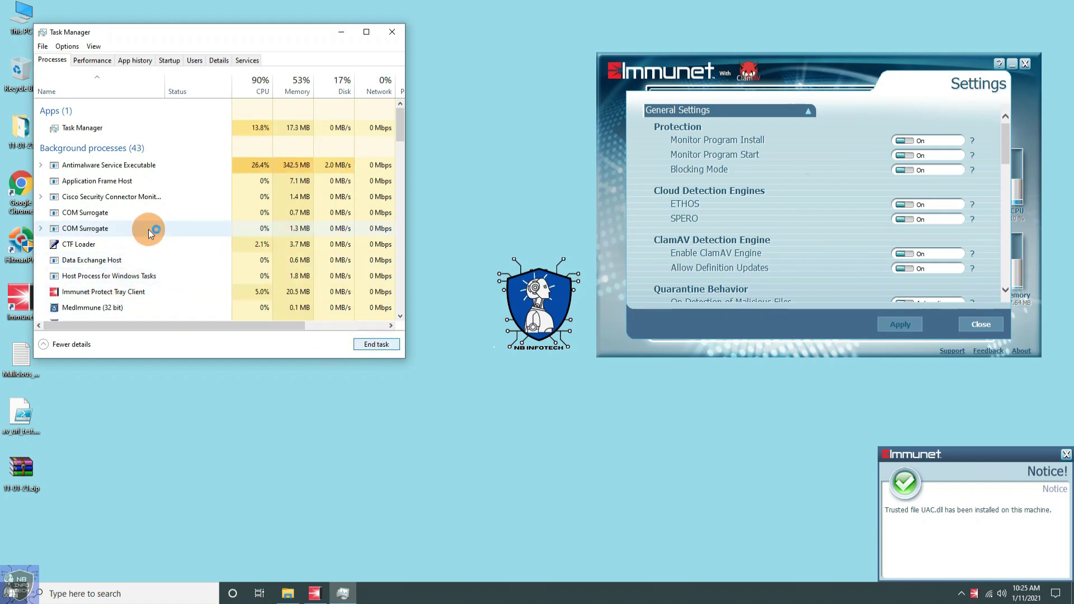
{"action": "scroll", "coordinate": [148, 228], "scroll_direction": "down", "scroll_amount": 2}
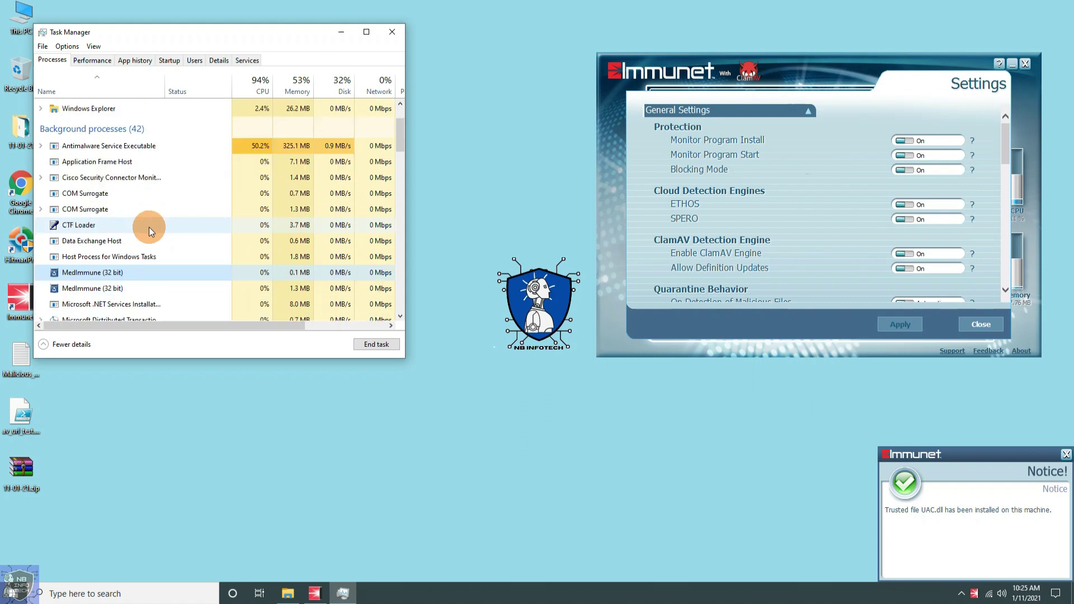
{"action": "left_click", "coordinate": [134, 239]}
{"action": "left_click", "coordinate": [371, 343]}
{"action": "left_click", "coordinate": [139, 239]}
{"action": "left_click", "coordinate": [372, 343]}
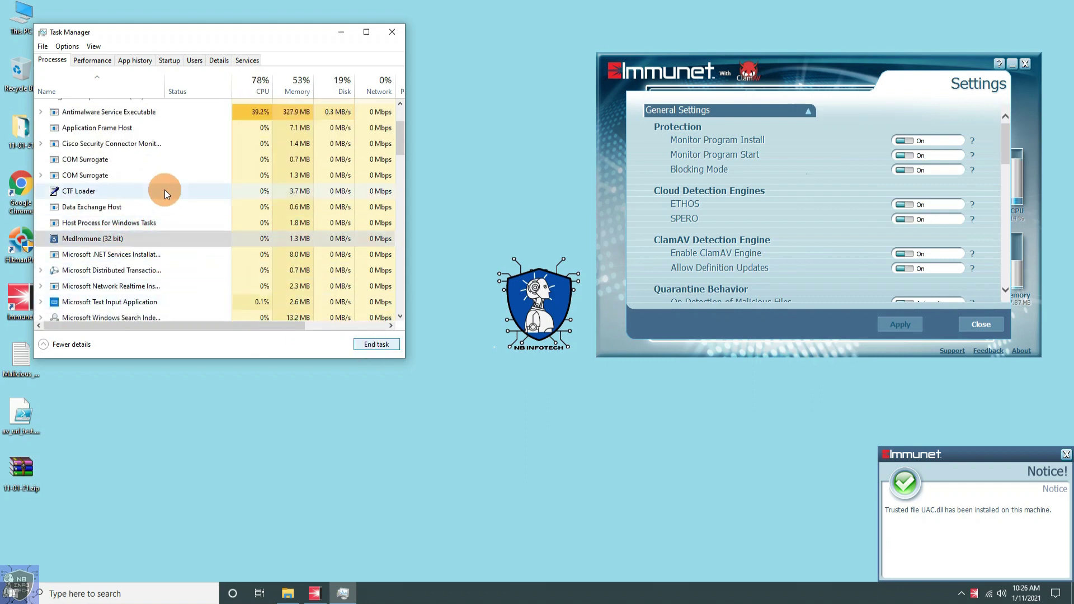
{"action": "scroll", "coordinate": [128, 192], "scroll_direction": "down", "scroll_amount": 4}
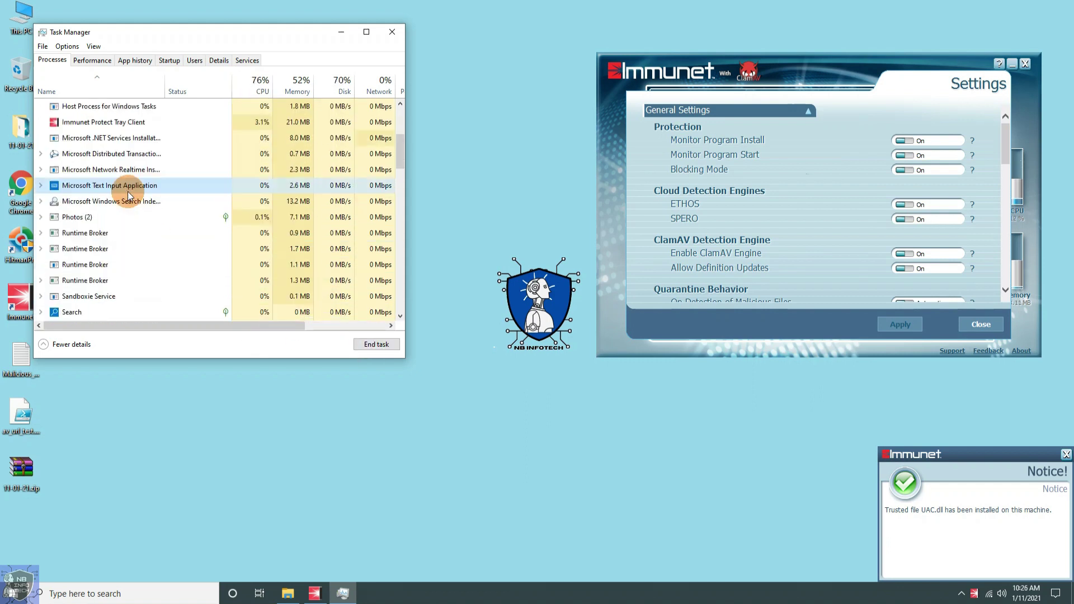
{"action": "left_click", "coordinate": [134, 276]}
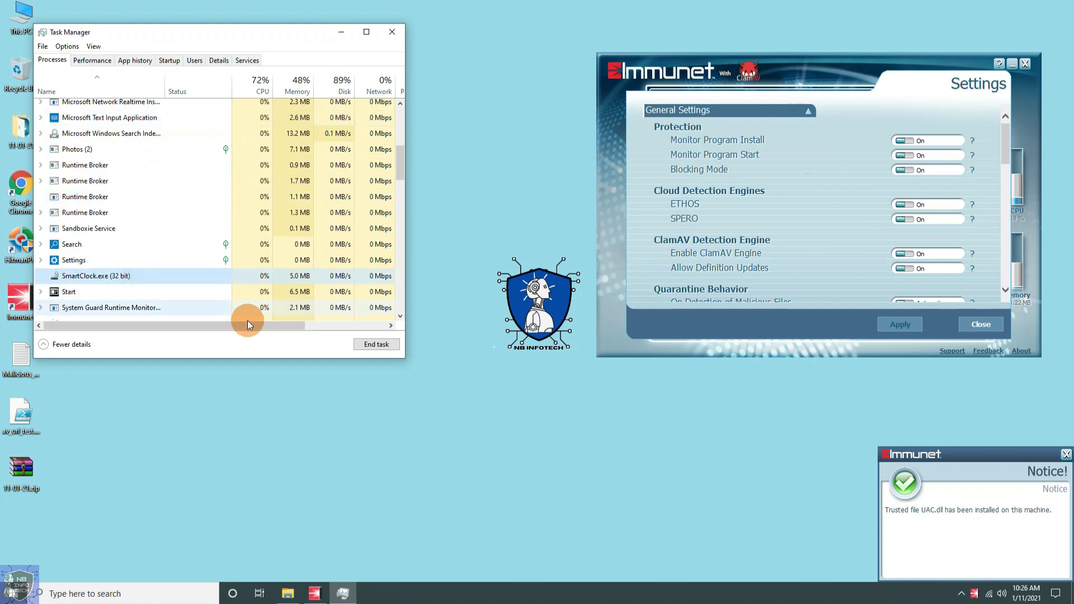
{"action": "left_click", "coordinate": [371, 344]}
{"action": "left_click", "coordinate": [149, 307]}
{"action": "key", "text": "Delete"}
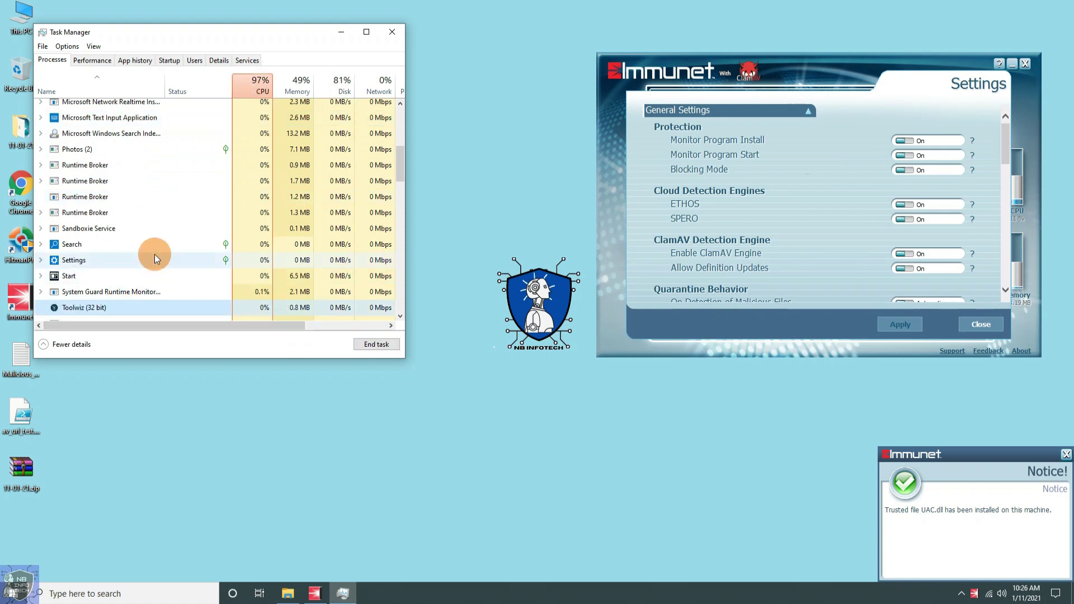
Check the remaining processes, then close Task Manager, Immunet Settings and the Immunet notice.
{"action": "scroll", "coordinate": [154, 254], "scroll_direction": "down", "scroll_amount": 2}
{"action": "scroll", "coordinate": [155, 254], "scroll_direction": "down", "scroll_amount": 1}
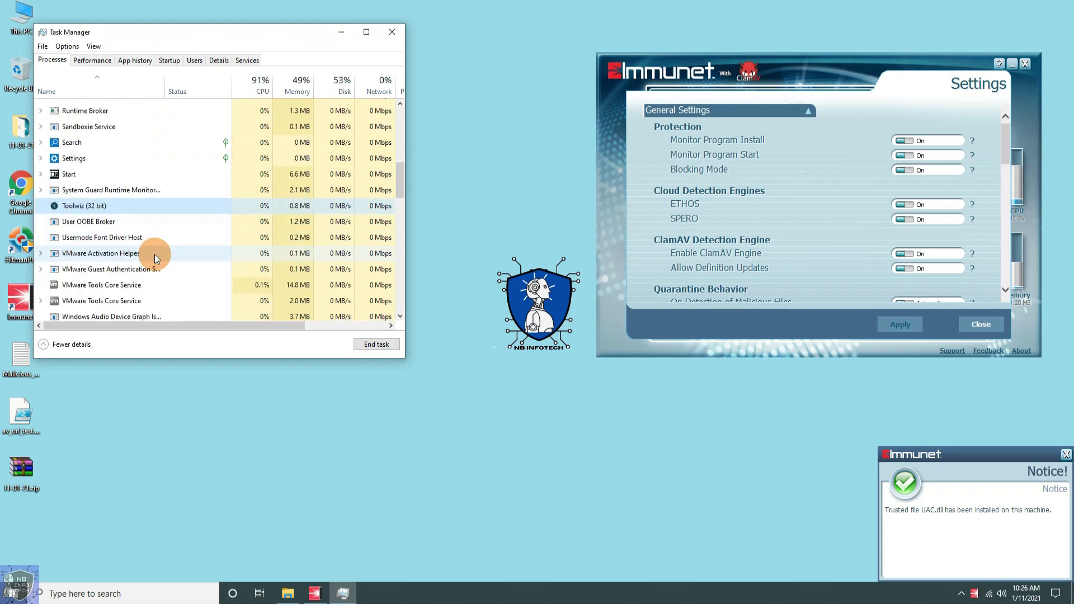
{"action": "scroll", "coordinate": [154, 254], "scroll_direction": "down", "scroll_amount": 5}
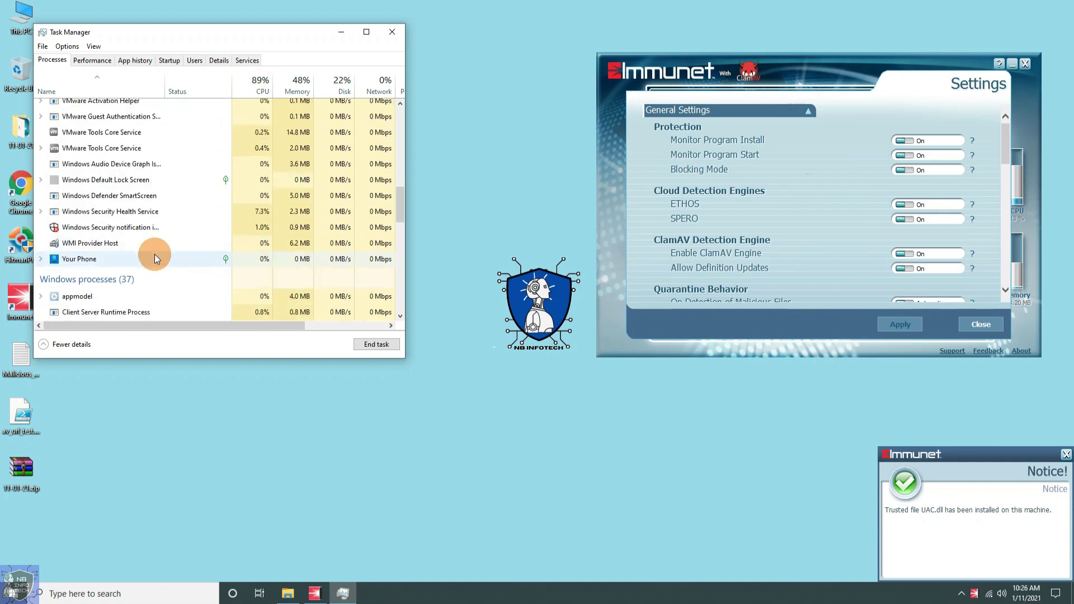
{"action": "scroll", "coordinate": [155, 254], "scroll_direction": "down", "scroll_amount": 10}
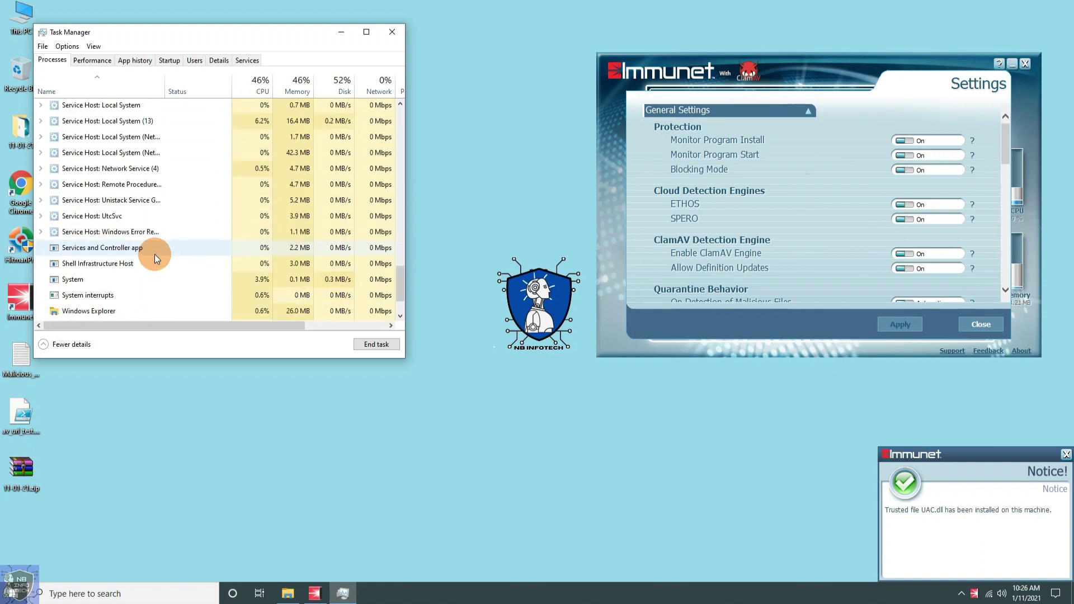
{"action": "scroll", "coordinate": [155, 254], "scroll_direction": "down", "scroll_amount": 2}
{"action": "scroll", "coordinate": [154, 254], "scroll_direction": "up", "scroll_amount": 5}
{"action": "left_click_drag", "start_coordinate": [401, 259], "coordinate": [398, 106]}
{"action": "scroll", "coordinate": [150, 250], "scroll_direction": "down", "scroll_amount": 1}
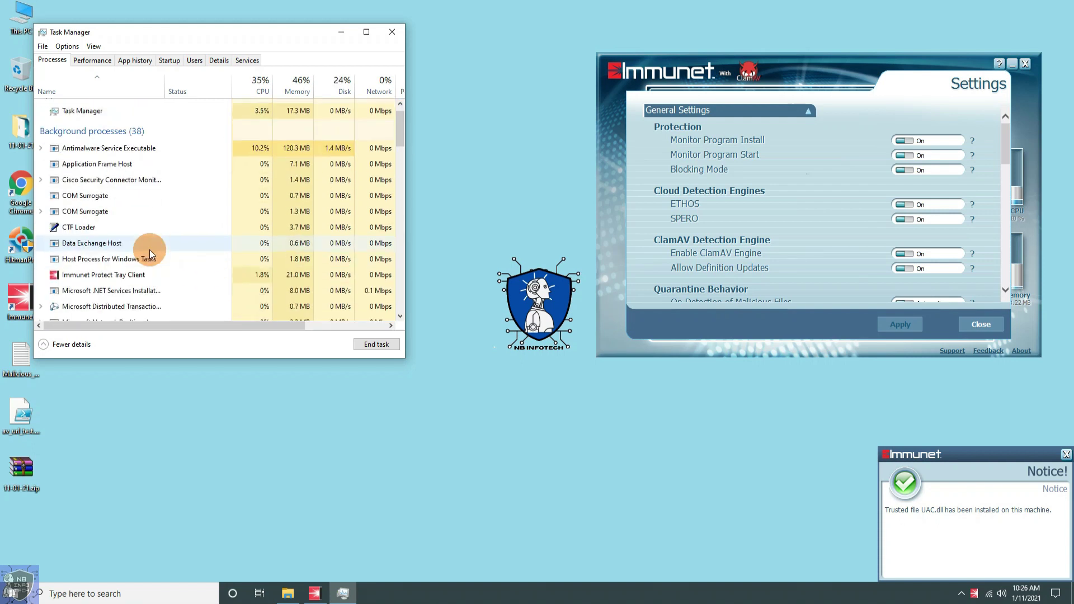
{"action": "scroll", "coordinate": [149, 250], "scroll_direction": "down", "scroll_amount": 3}
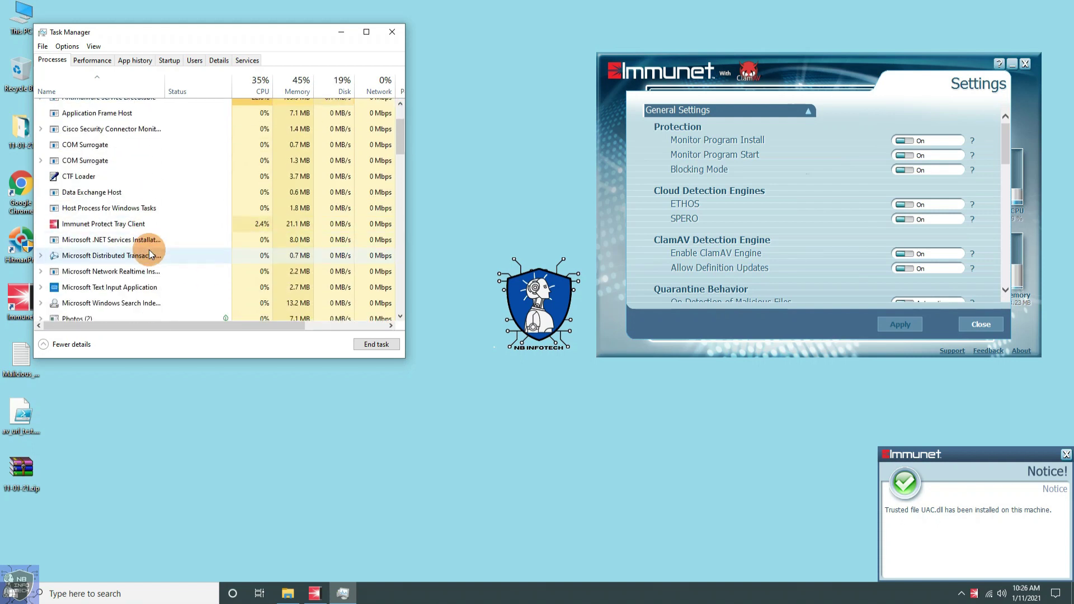
{"action": "left_click", "coordinate": [390, 32]}
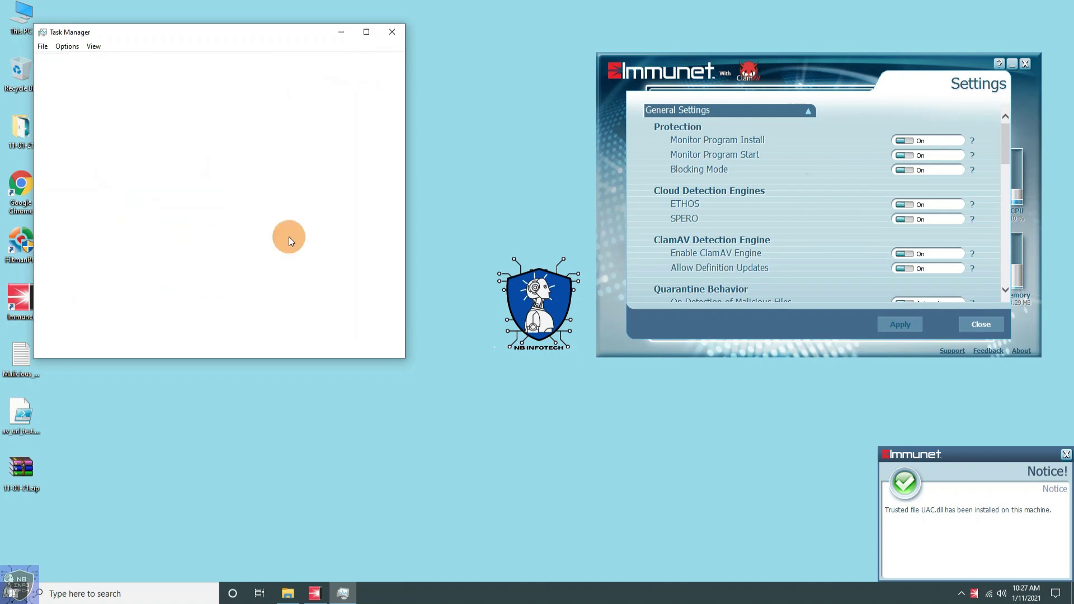
{"action": "left_click", "coordinate": [979, 325]}
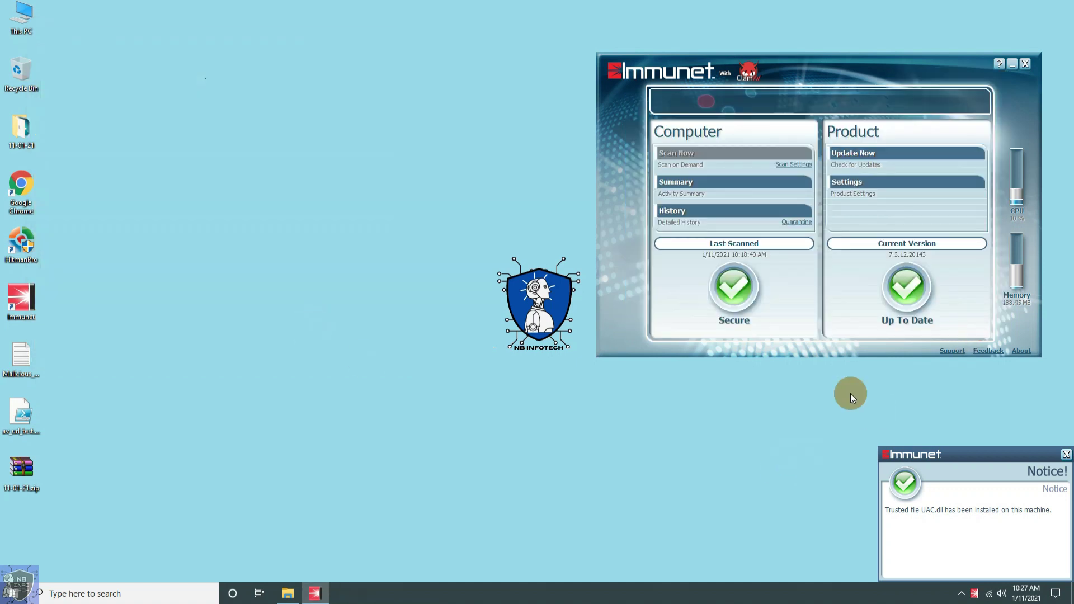
{"action": "left_click", "coordinate": [1065, 454]}
Refresh the desktop and try an Immunet scan, dismissing the service-not-running warning.
{"action": "right_click", "coordinate": [719, 442]}
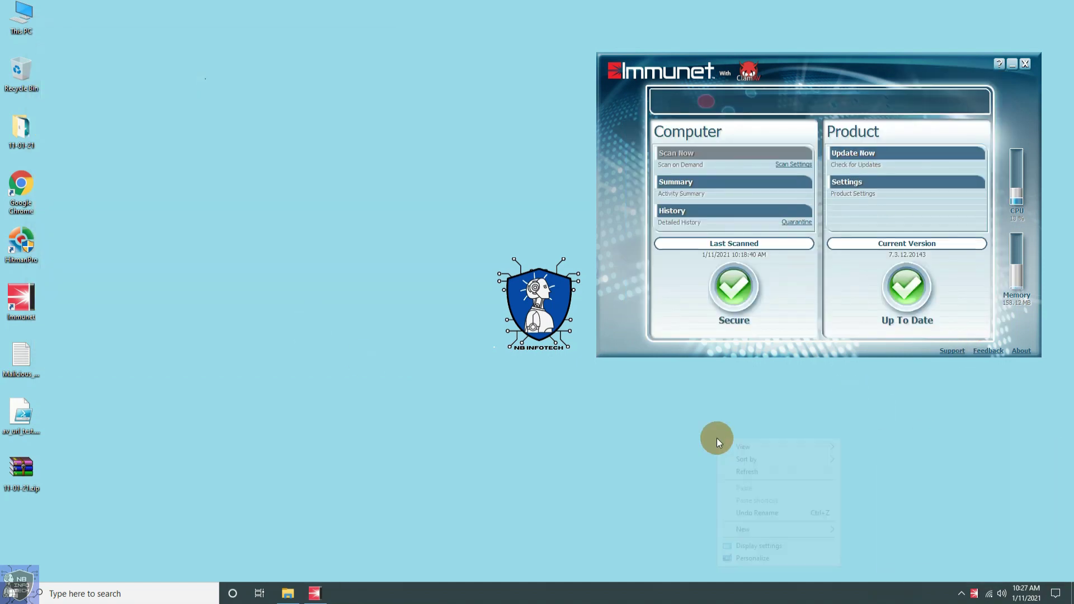
{"action": "left_click", "coordinate": [736, 470]}
{"action": "left_click", "coordinate": [687, 156]}
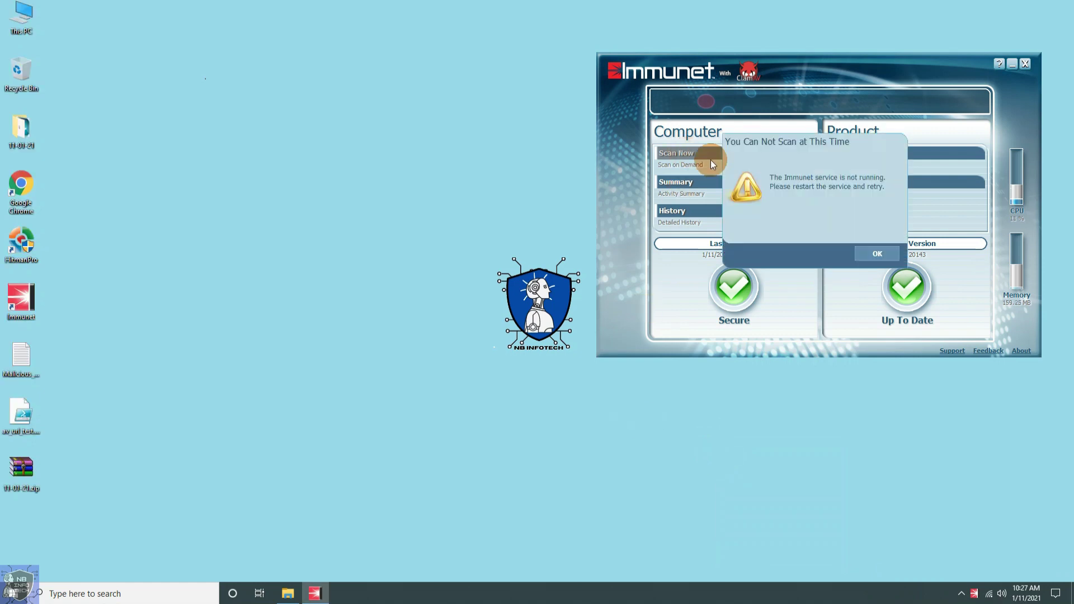
{"action": "left_click", "coordinate": [868, 255]}
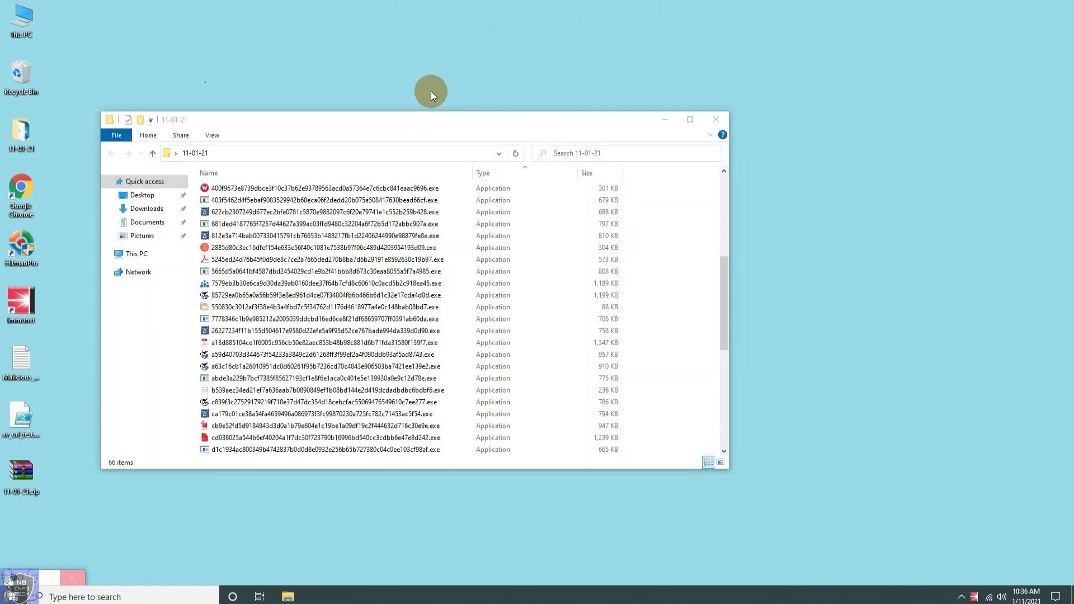
Refresh the desktop, then find MalTester2.exe in the 11-01-21 folder and open it.
{"action": "right_click", "coordinate": [431, 92]}
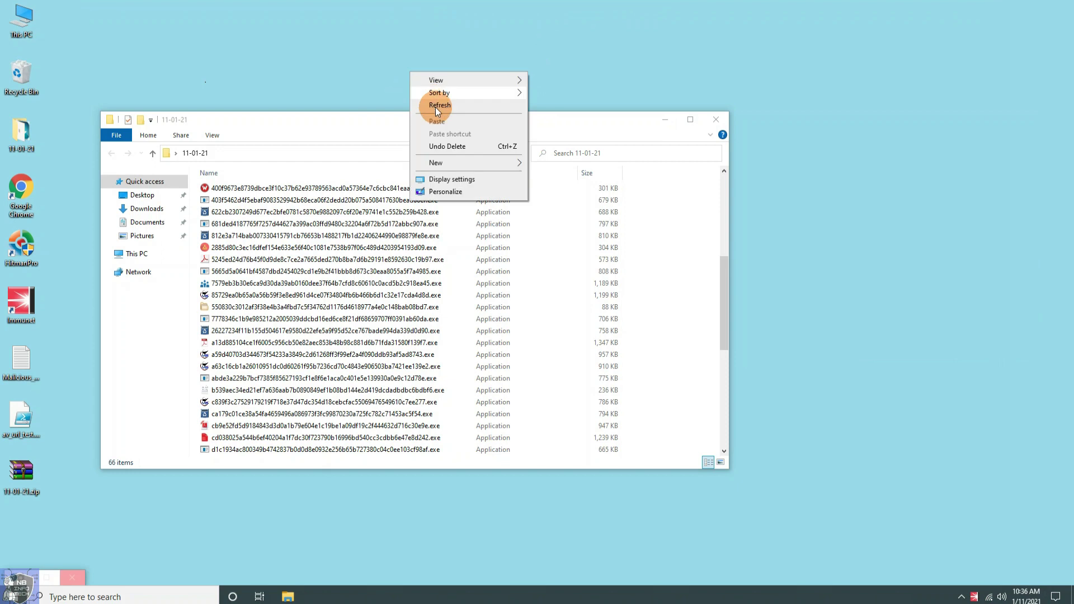
{"action": "left_click", "coordinate": [435, 105]}
{"action": "left_click_drag", "start_coordinate": [425, 121], "coordinate": [435, 81]}
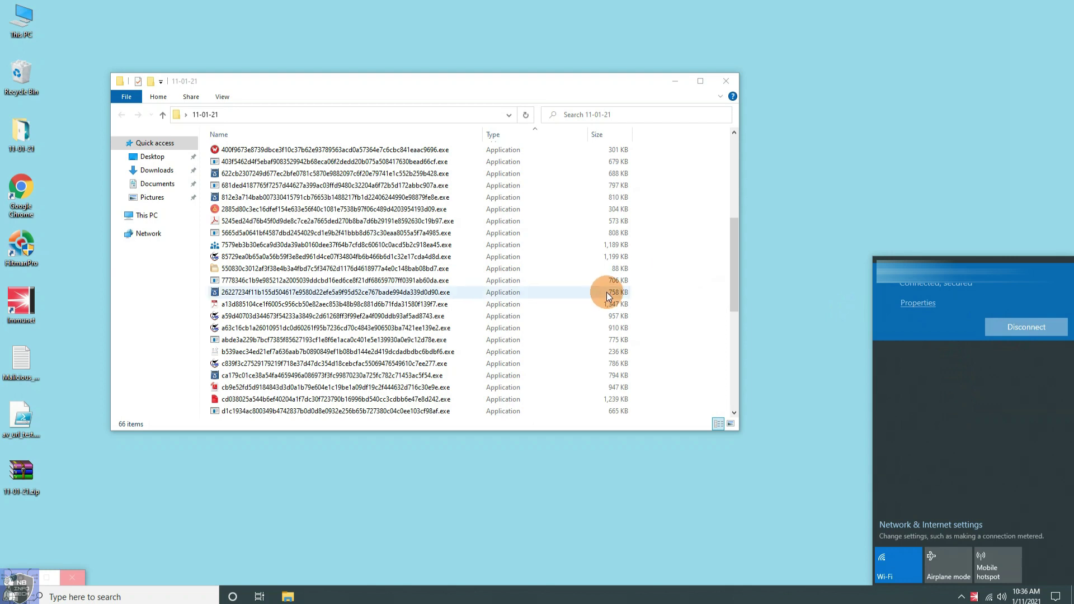
{"action": "left_click", "coordinate": [456, 89]}
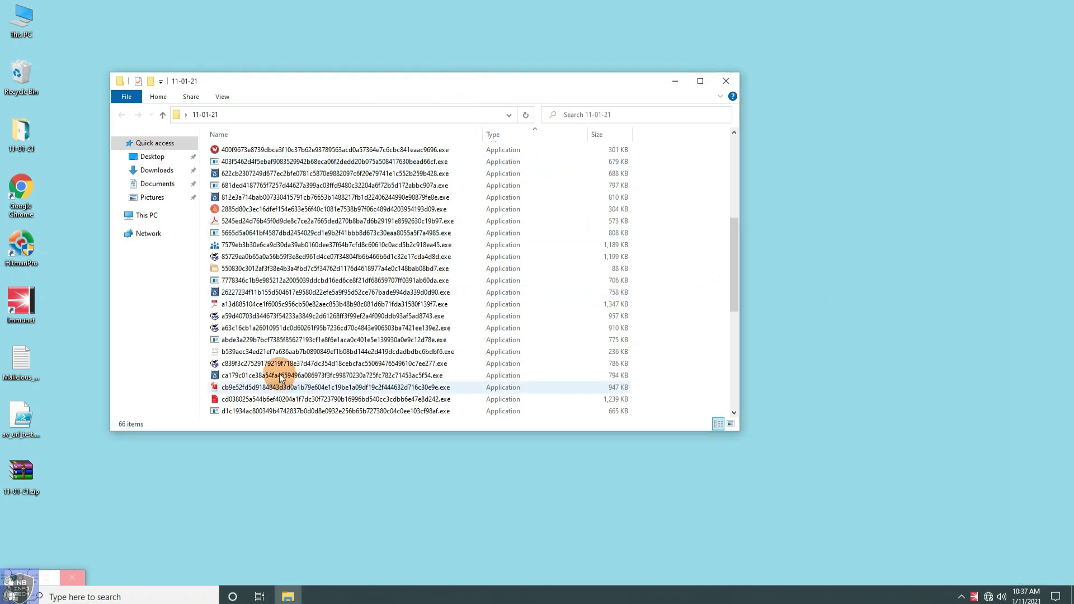
{"action": "left_click", "coordinate": [355, 374]}
{"action": "key", "text": "m"}
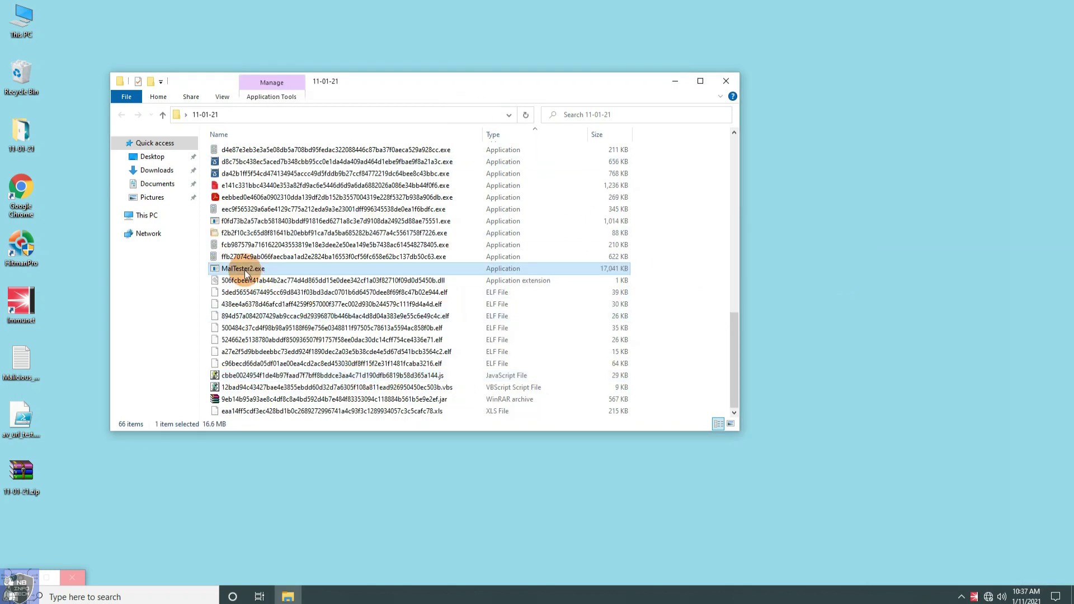
{"action": "right_click", "coordinate": [244, 275]}
{"action": "left_click", "coordinate": [283, 280]}
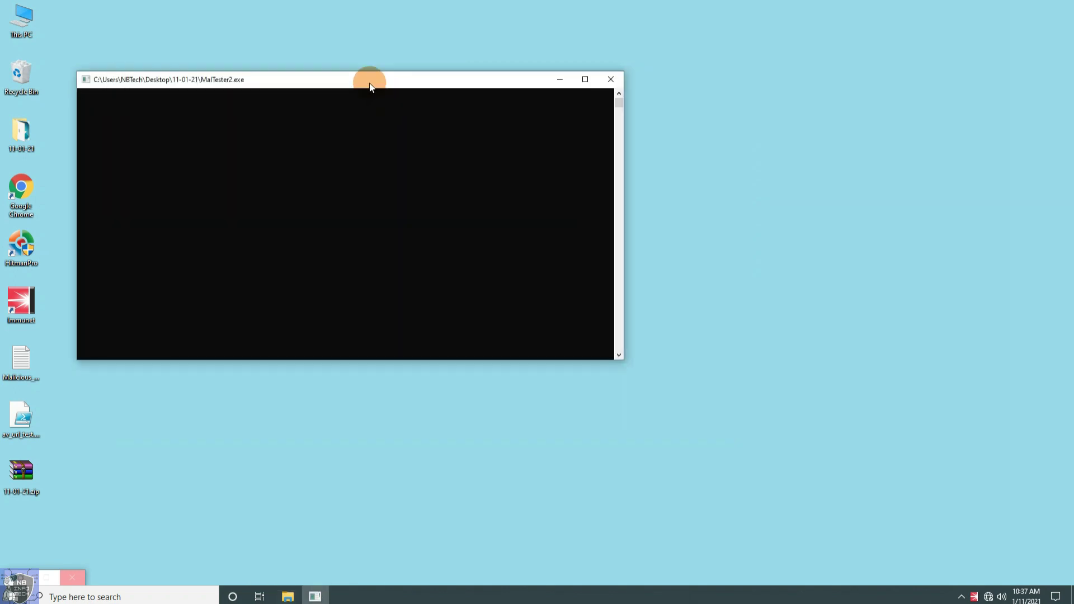
Open Immunet from the tray, check and close its Settings, then return to the MalTester2 console.
{"action": "left_click_drag", "start_coordinate": [366, 81], "coordinate": [321, 53]}
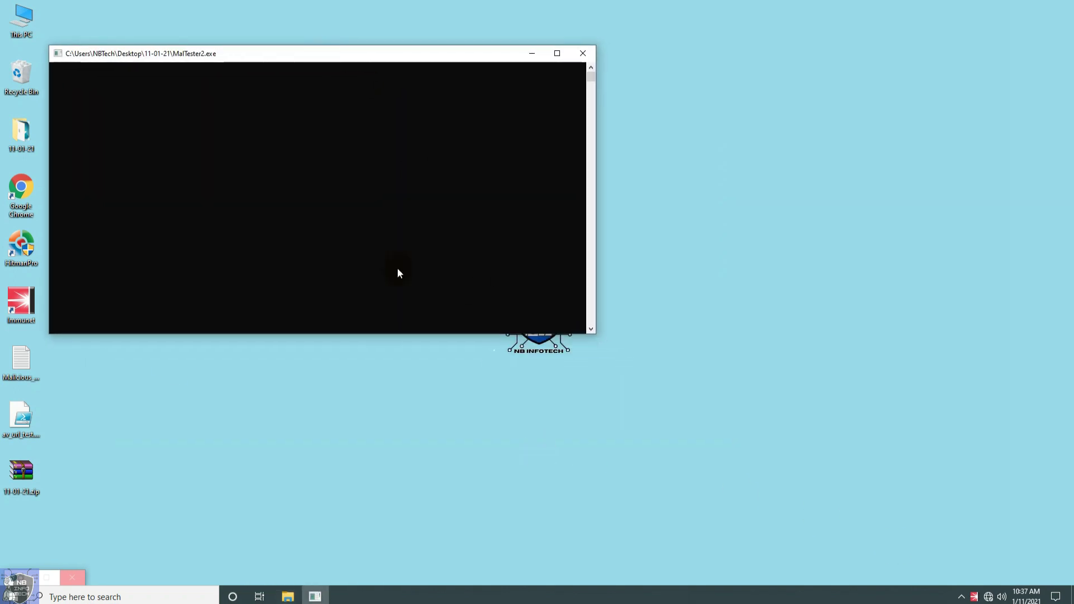
{"action": "right_click", "coordinate": [974, 597]}
{"action": "left_click", "coordinate": [995, 534]}
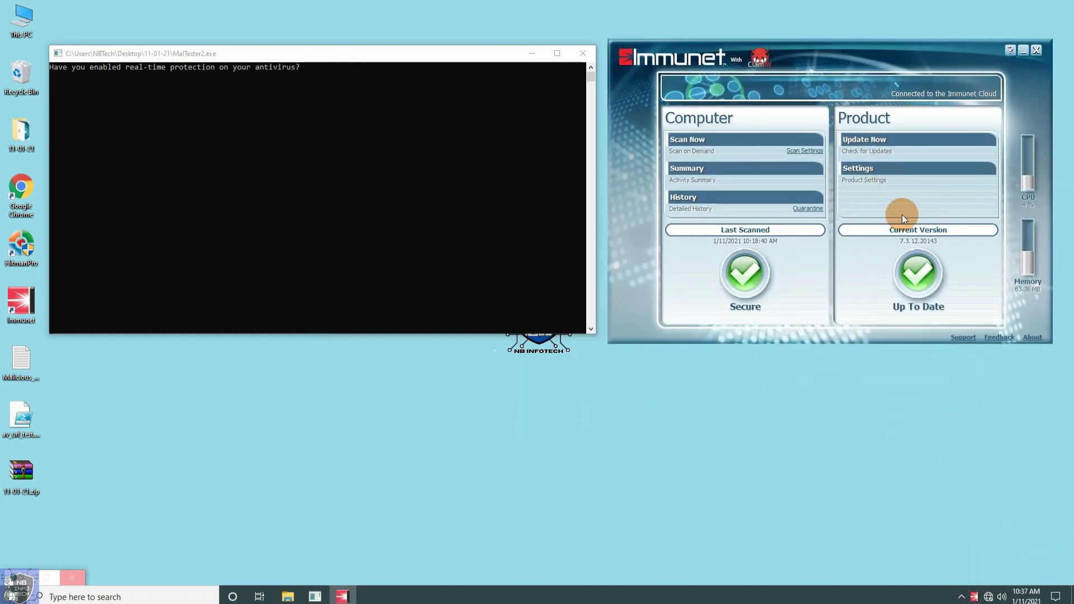
{"action": "left_click", "coordinate": [867, 173]}
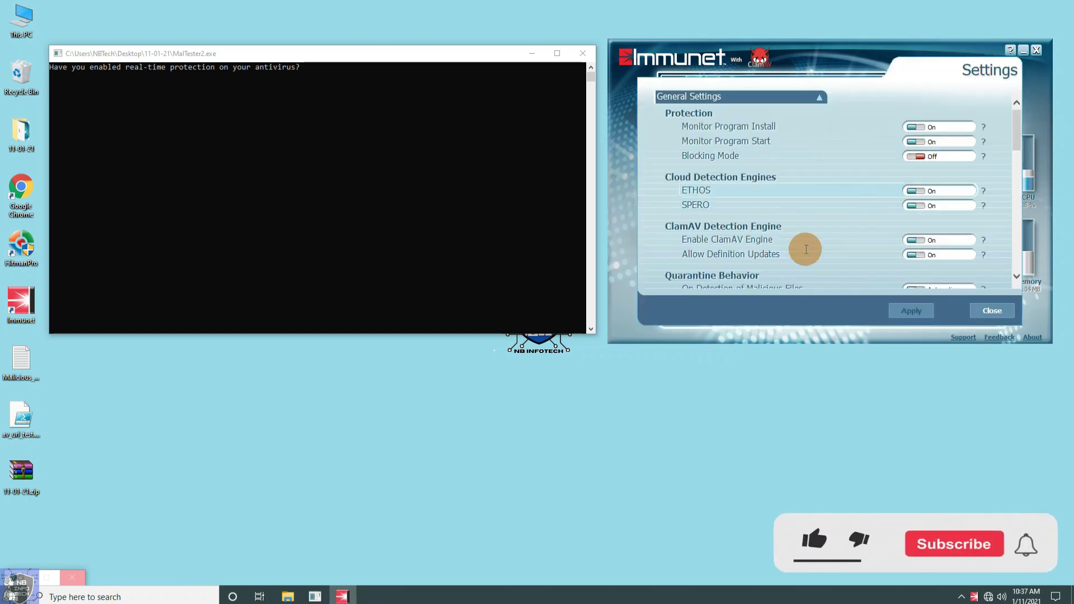
{"action": "scroll", "coordinate": [858, 211], "scroll_direction": "down", "scroll_amount": 5}
{"action": "scroll", "coordinate": [858, 214], "scroll_direction": "up", "scroll_amount": 6}
{"action": "left_click", "coordinate": [992, 311]}
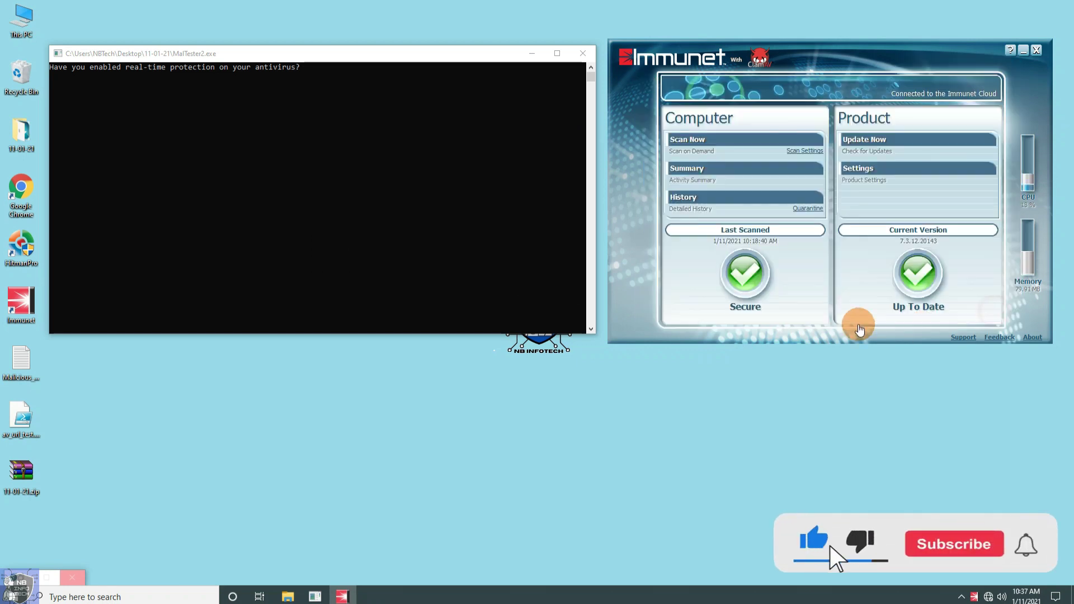
{"action": "left_click", "coordinate": [394, 53]}
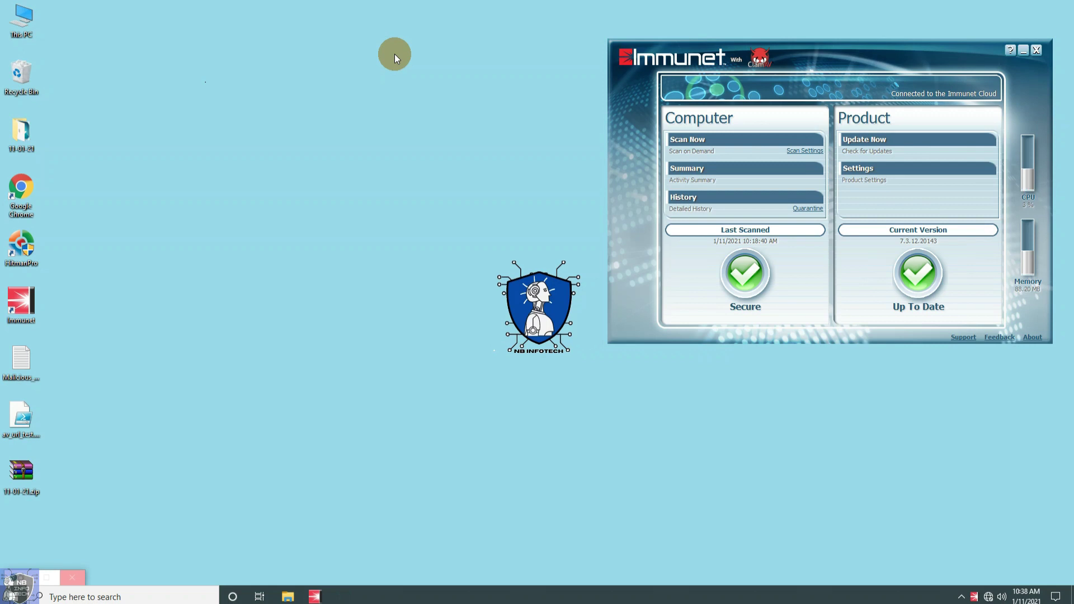
In the 11-01-21 folder, rename the 1,192 KB 0ef81b1a… file so it begins with fff.
{"action": "left_click", "coordinate": [287, 595]}
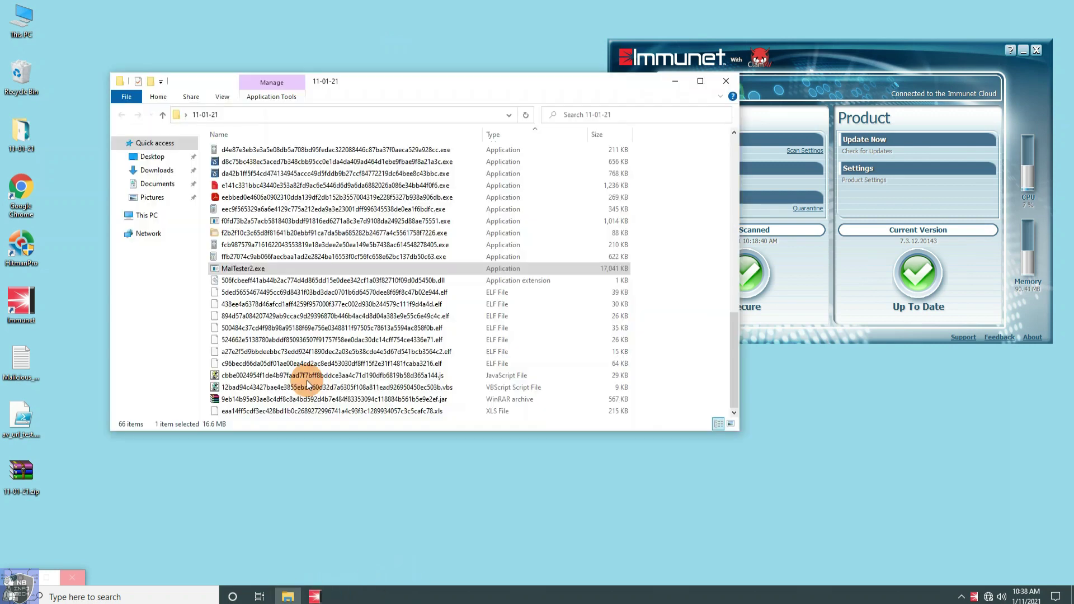
{"action": "scroll", "coordinate": [305, 318], "scroll_direction": "up", "scroll_amount": 15}
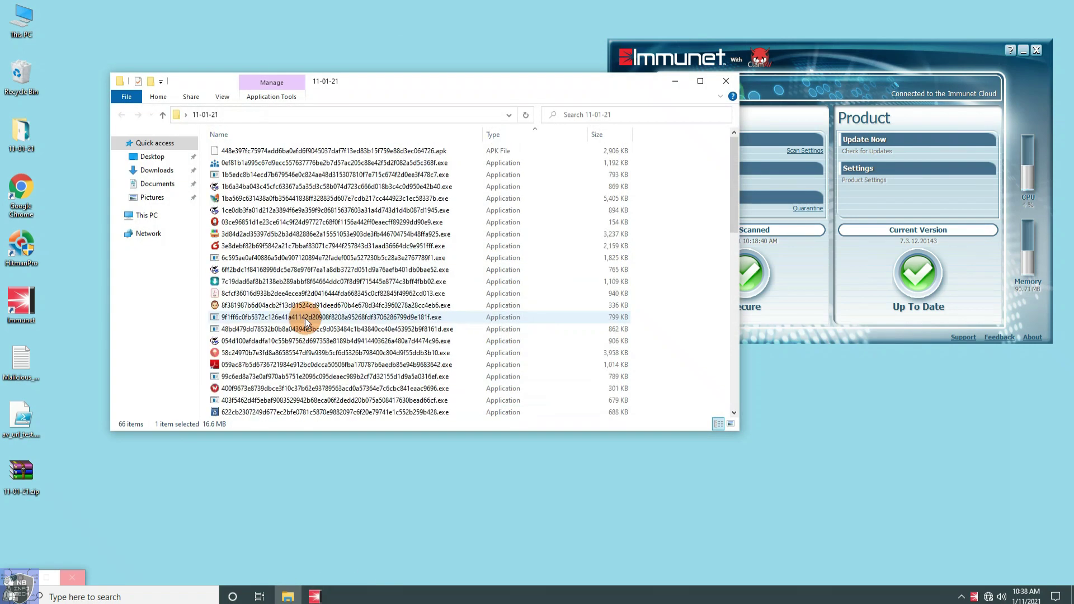
{"action": "left_click", "coordinate": [252, 163]}
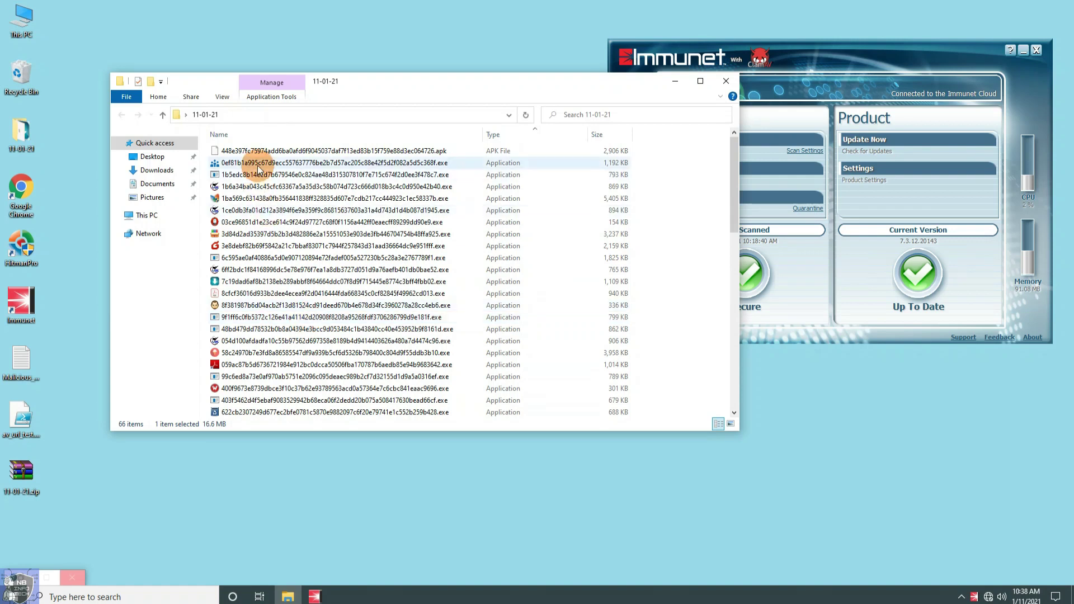
{"action": "key", "text": "F2"}
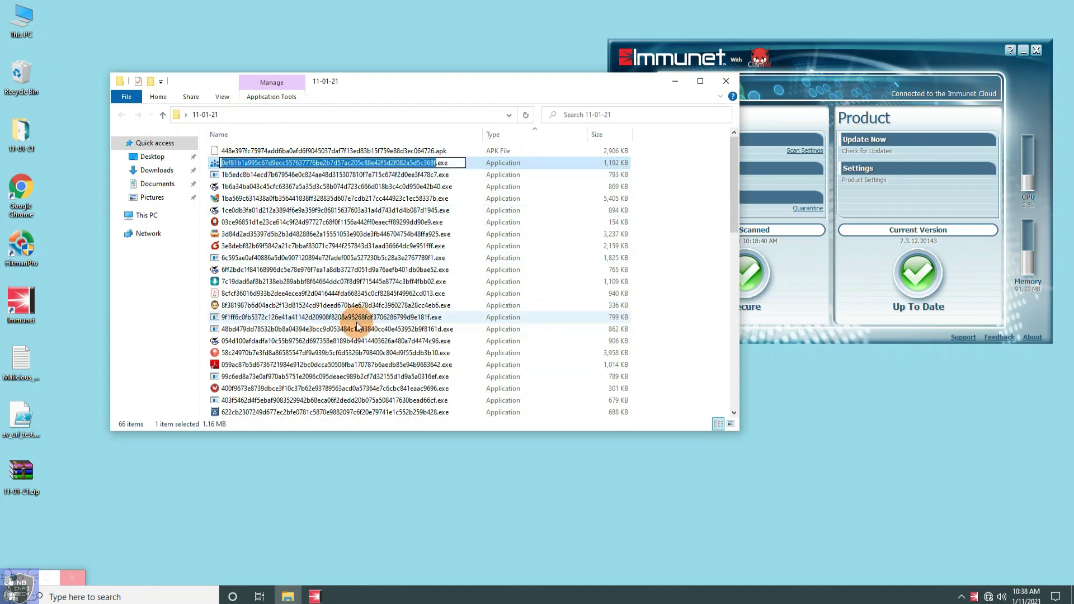
{"action": "key", "text": "Home"}
{"action": "key", "text": "Delete"}
{"action": "type", "text": "xx"}
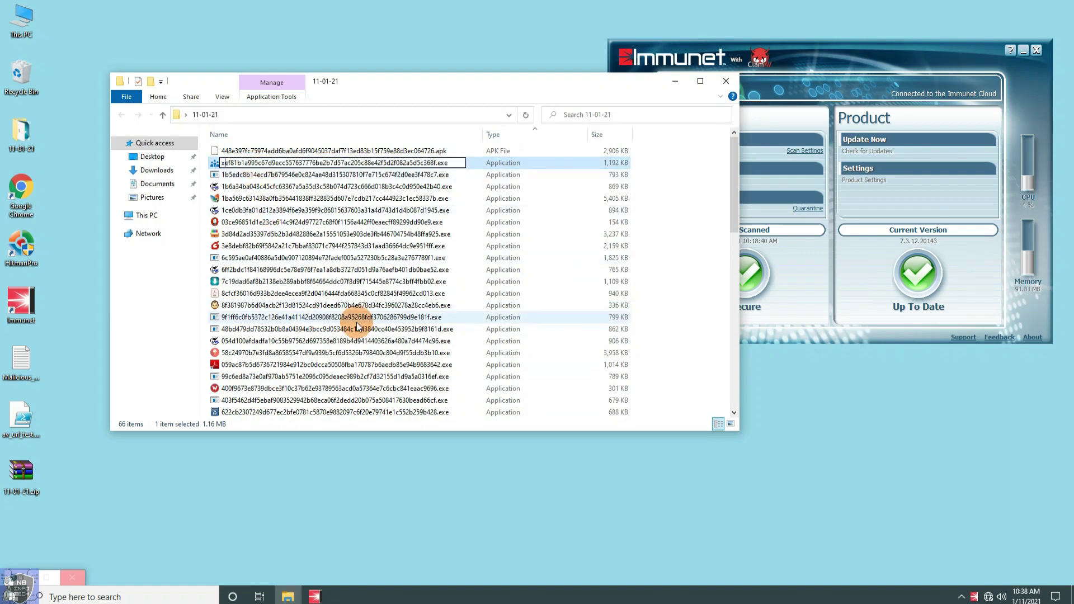
{"action": "key", "text": "BackSpace"}
{"action": "key", "text": "BackSpace"}
{"action": "type", "text": "fff"}
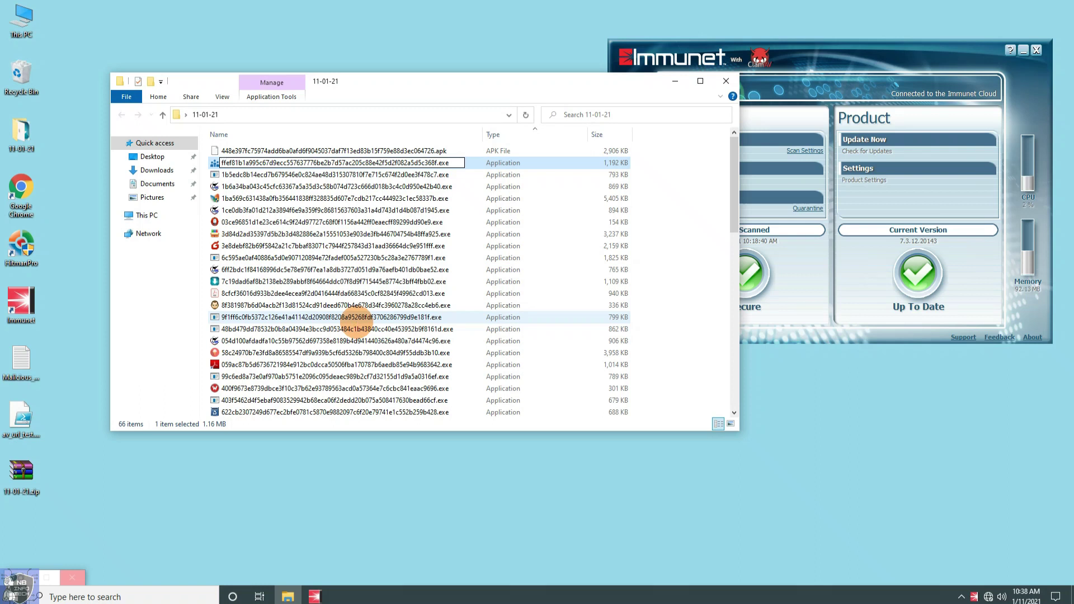
{"action": "key", "text": "Return"}
{"action": "left_click", "coordinate": [524, 114]}
Launch MalTester2.exe from the same folder.
{"action": "scroll", "coordinate": [290, 371], "scroll_direction": "down", "scroll_amount": 3}
{"action": "left_click", "coordinate": [231, 316]}
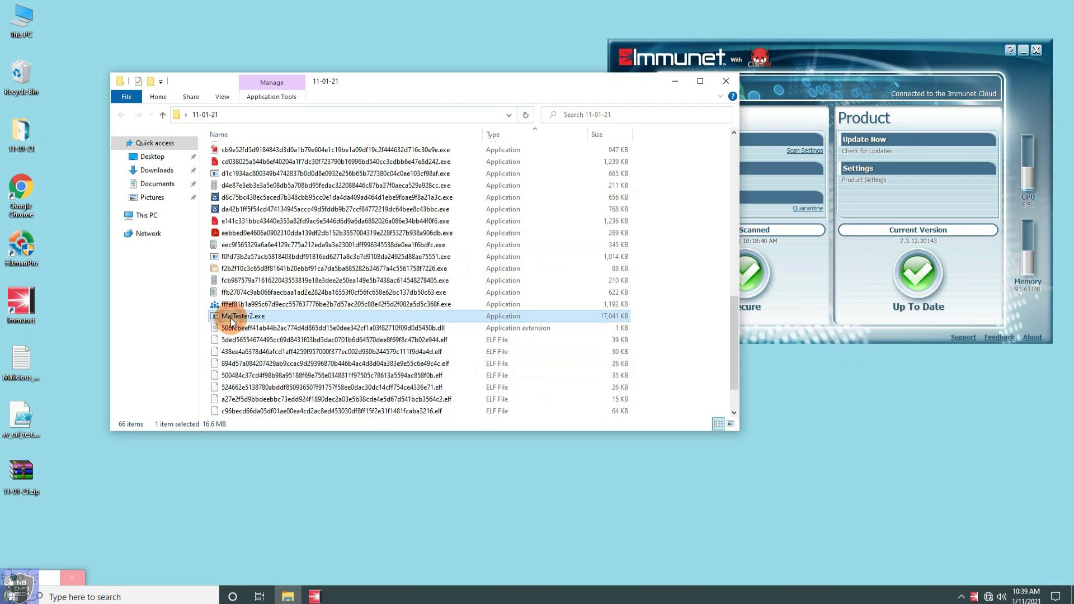
{"action": "right_click", "coordinate": [232, 320]}
{"action": "left_click", "coordinate": [249, 13]}
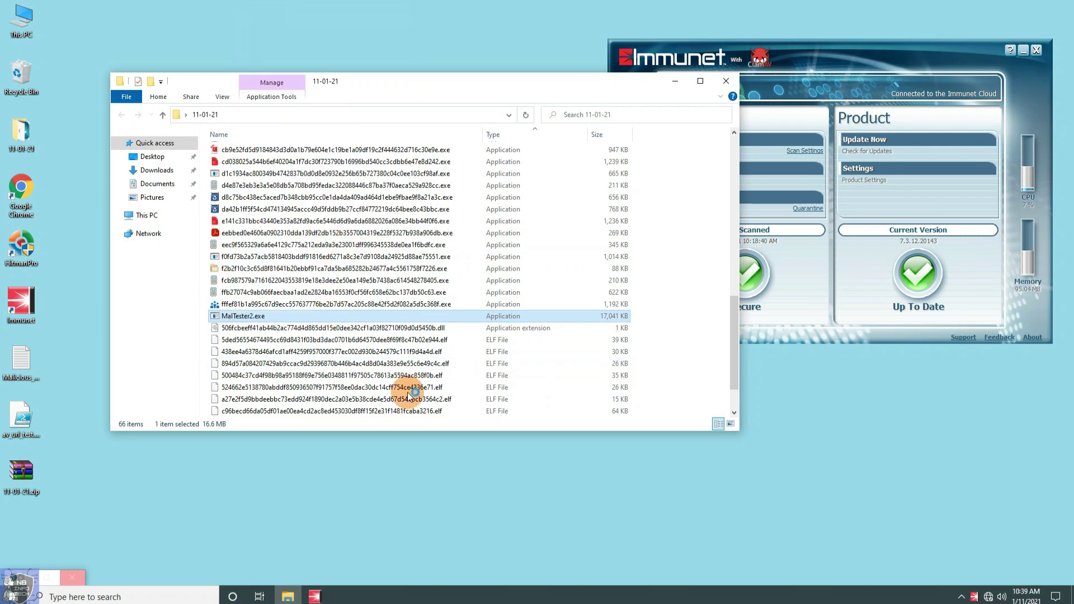
Move the folder window aside and cancel the Windows Features installation prompt.
{"action": "left_click", "coordinate": [542, 82]}
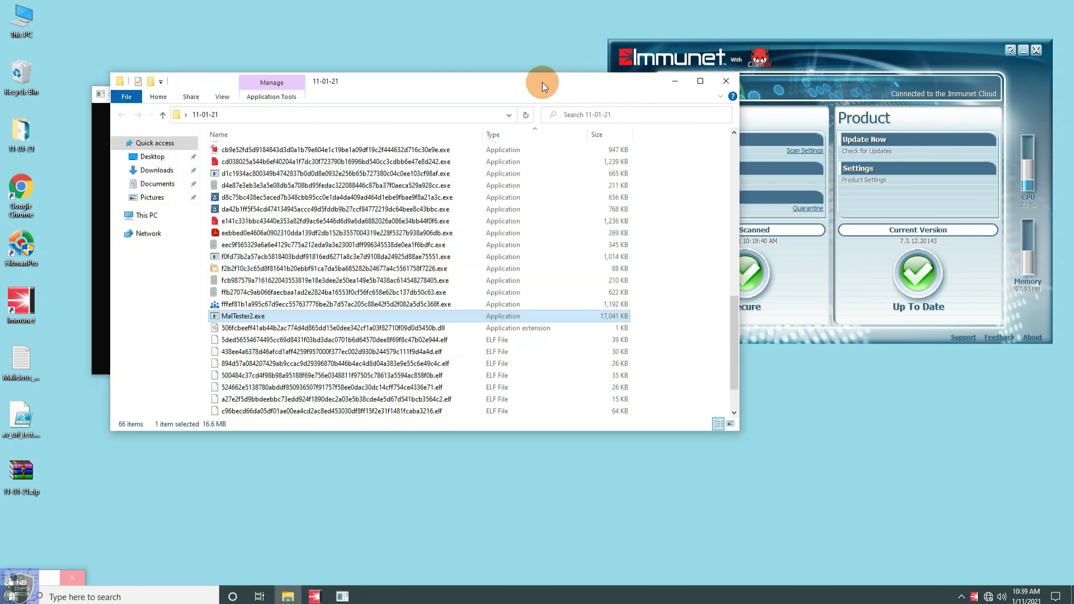
{"action": "left_click_drag", "start_coordinate": [542, 82], "coordinate": [640, 246]}
{"action": "scroll", "coordinate": [552, 397], "scroll_direction": "up", "scroll_amount": 7}
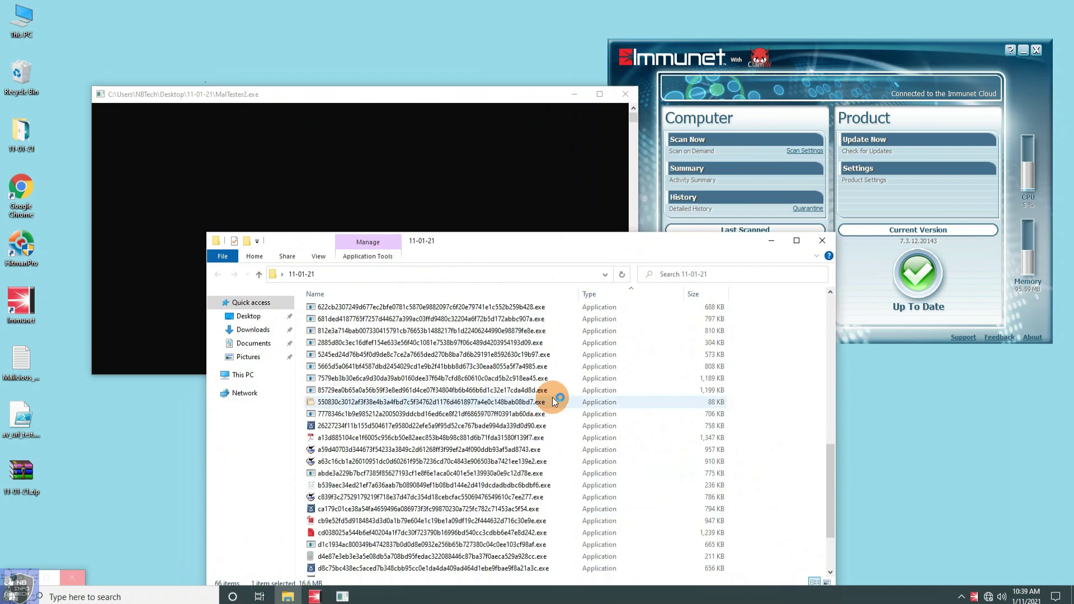
{"action": "scroll", "coordinate": [552, 397], "scroll_direction": "up", "scroll_amount": 2}
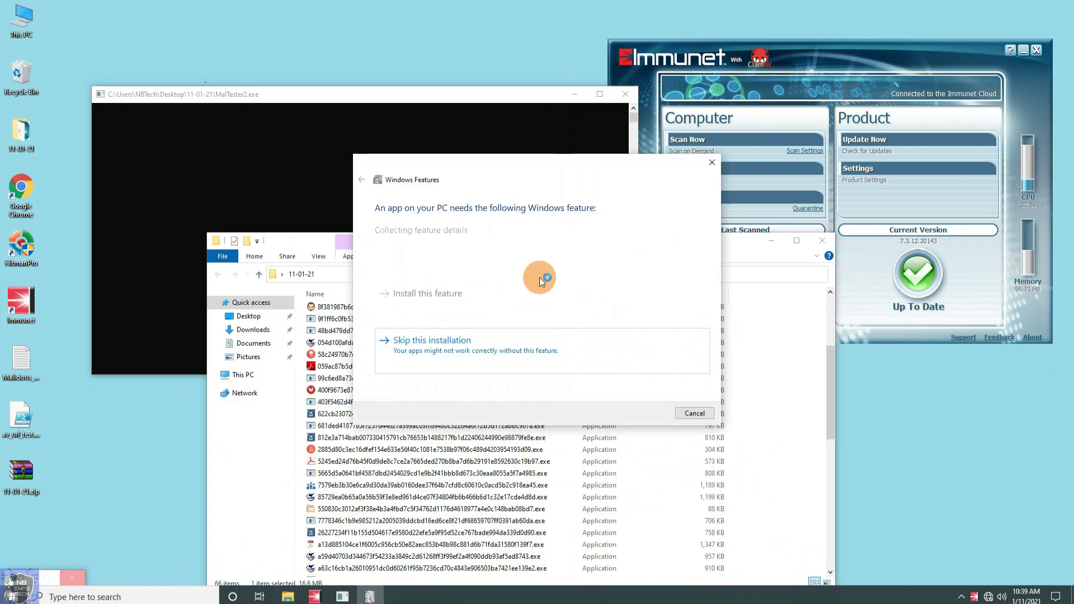
{"action": "left_click", "coordinate": [694, 413]}
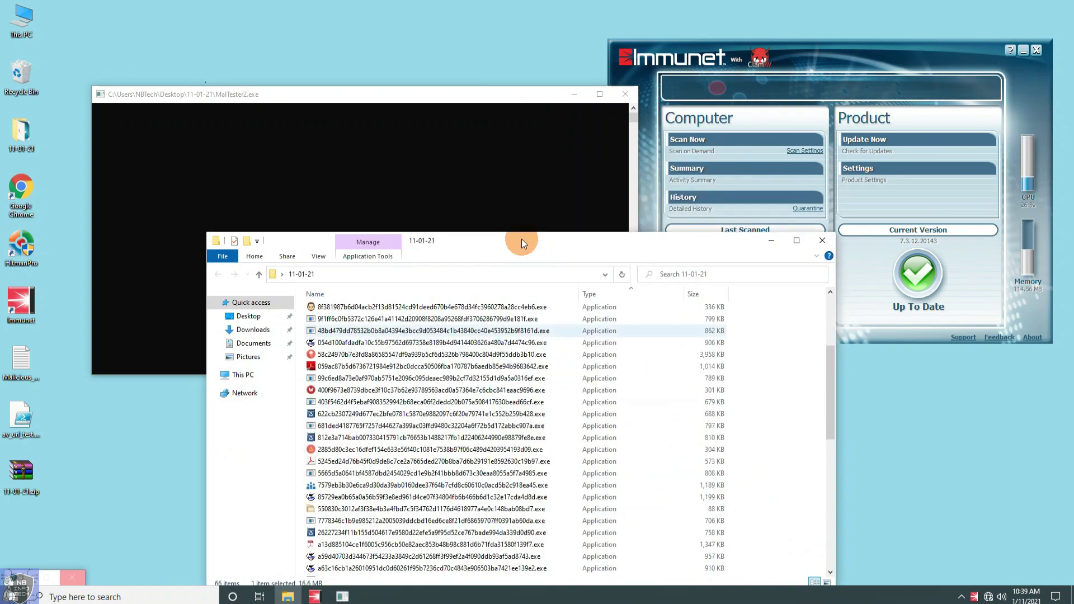
Bring the MalTester2 console forward and close the remaining Windows Features prompt.
{"action": "scroll", "coordinate": [552, 382], "scroll_direction": "up", "scroll_amount": 4}
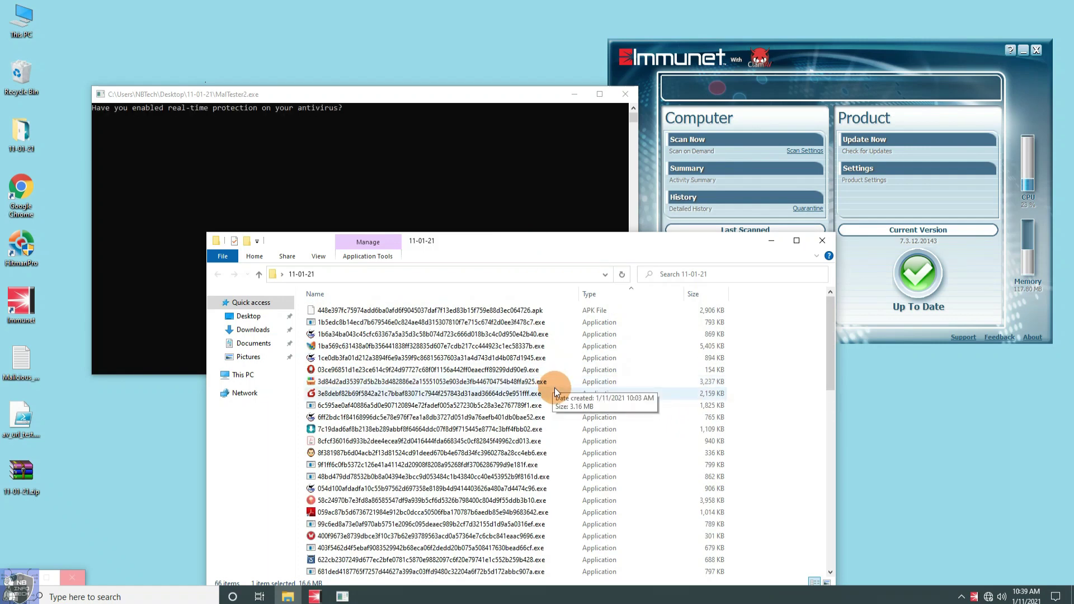
{"action": "left_click", "coordinate": [380, 98]}
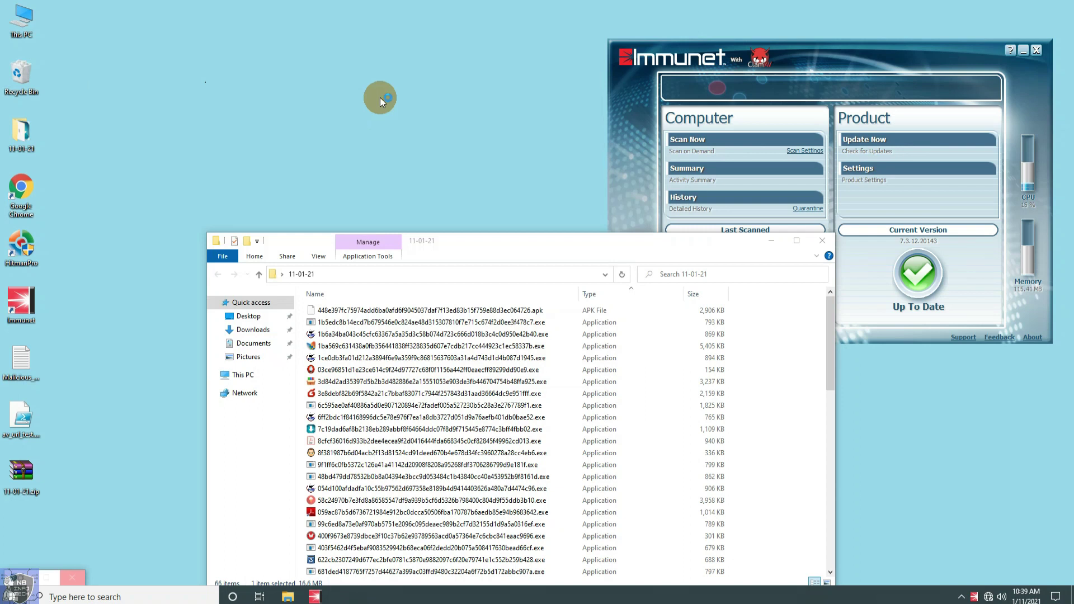
{"action": "left_click", "coordinate": [713, 163]}
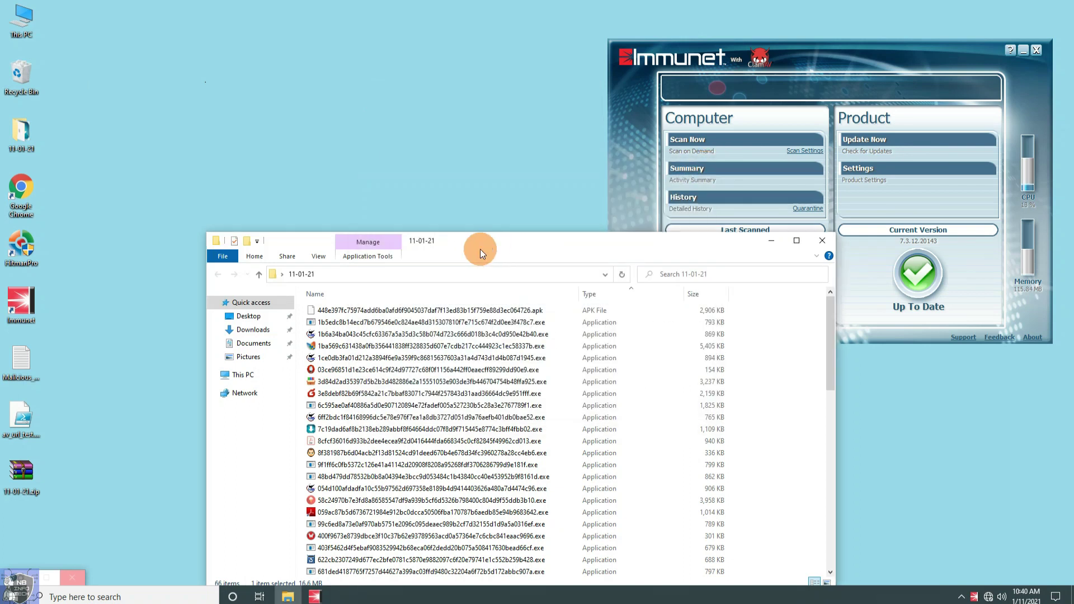
{"action": "right_click", "coordinate": [418, 595]}
Open Task Manager and end the hash-named 03ce96851… malware process.
{"action": "left_click", "coordinate": [448, 538]}
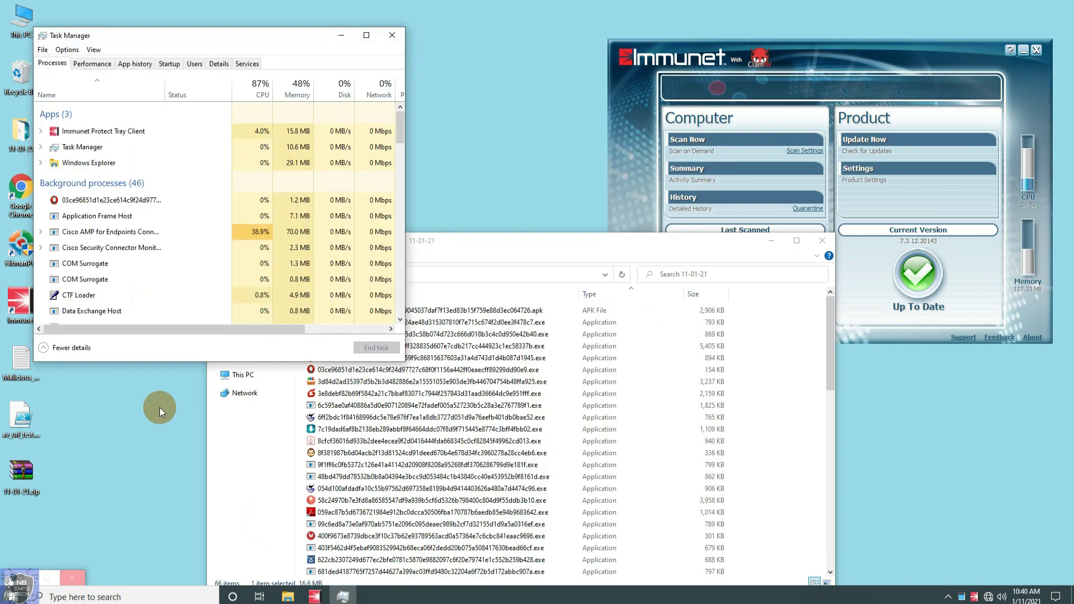
{"action": "left_click", "coordinate": [114, 206]}
{"action": "left_click", "coordinate": [376, 348]}
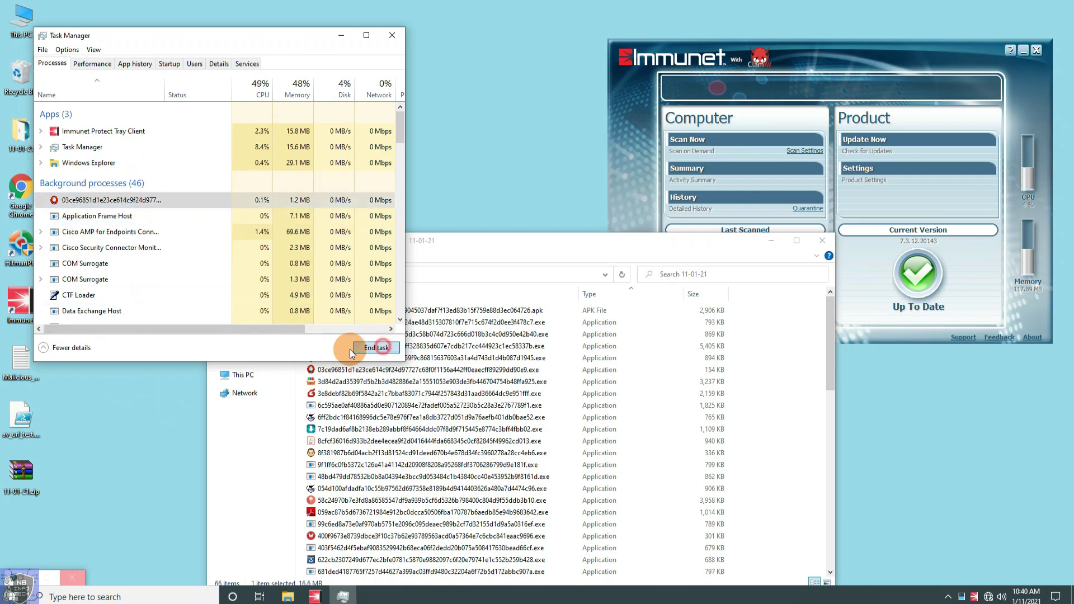
{"action": "left_click", "coordinate": [97, 205]}
{"action": "scroll", "coordinate": [97, 212], "scroll_direction": "down", "scroll_amount": 2}
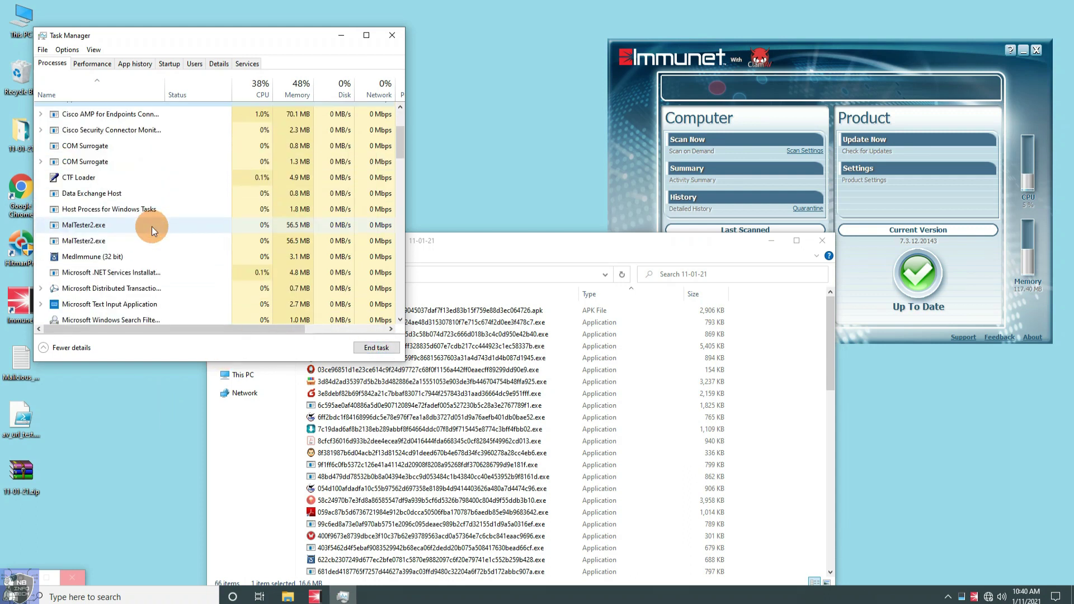
End both MalTester2.exe processes, review the remaining 42 background processes, and close Task Manager.
{"action": "left_click", "coordinate": [211, 258]}
{"action": "left_click", "coordinate": [376, 348]}
{"action": "left_click", "coordinate": [140, 224]}
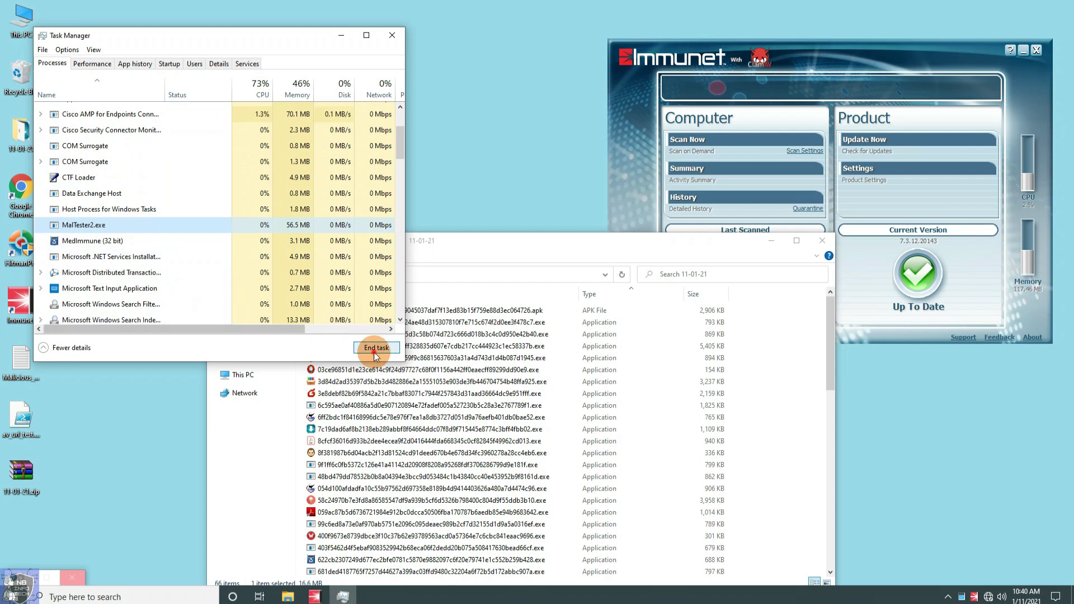
{"action": "left_click", "coordinate": [375, 348]}
{"action": "scroll", "coordinate": [155, 257], "scroll_direction": "down", "scroll_amount": 8}
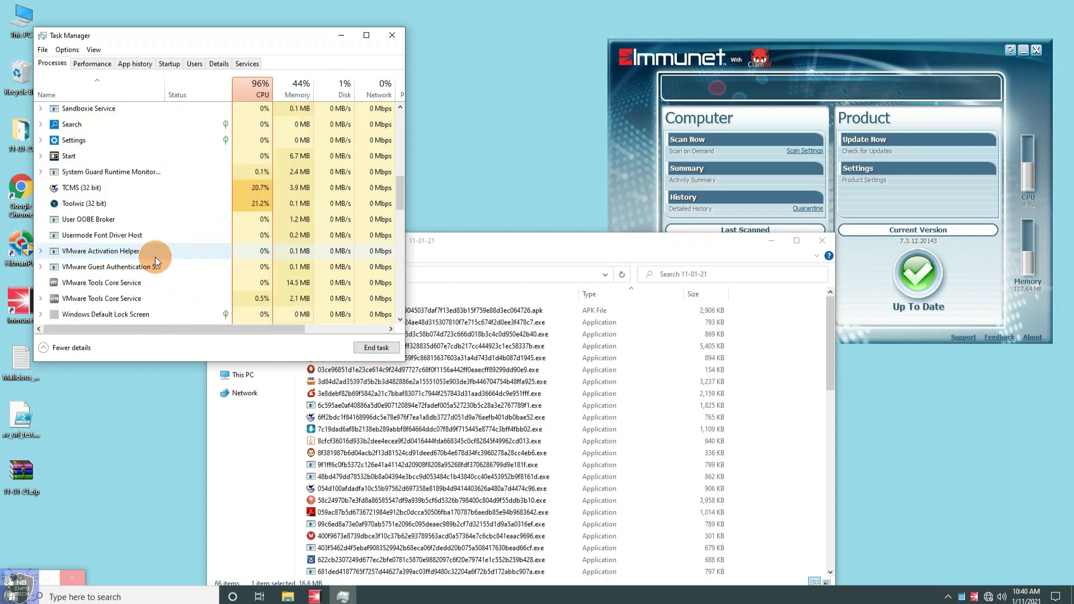
{"action": "scroll", "coordinate": [133, 230], "scroll_direction": "down", "scroll_amount": 4}
{"action": "scroll", "coordinate": [134, 231], "scroll_direction": "down", "scroll_amount": 4}
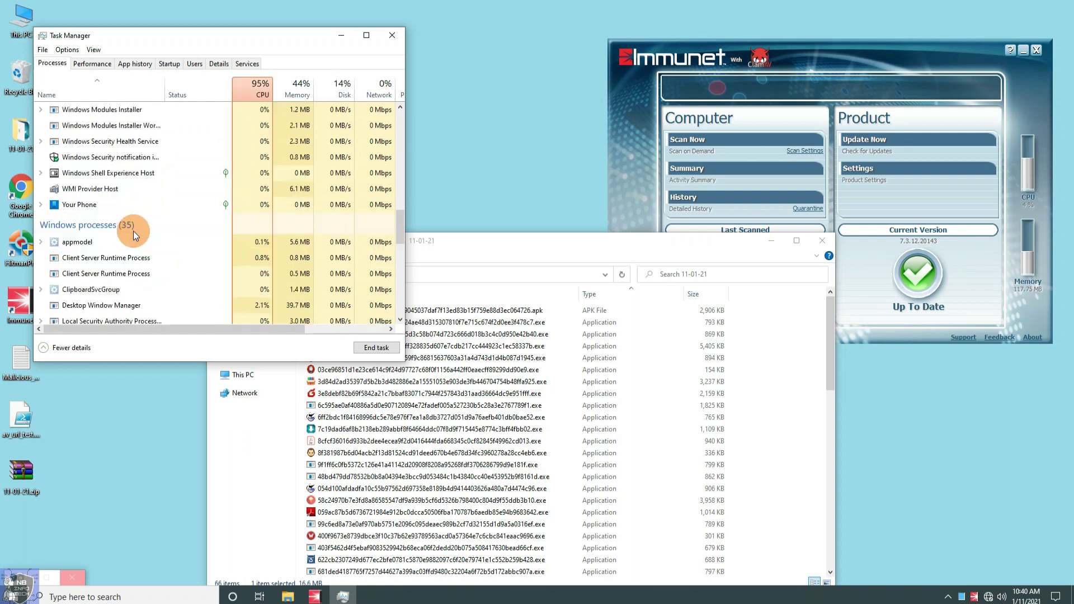
{"action": "scroll", "coordinate": [146, 223], "scroll_direction": "up", "scroll_amount": 15}
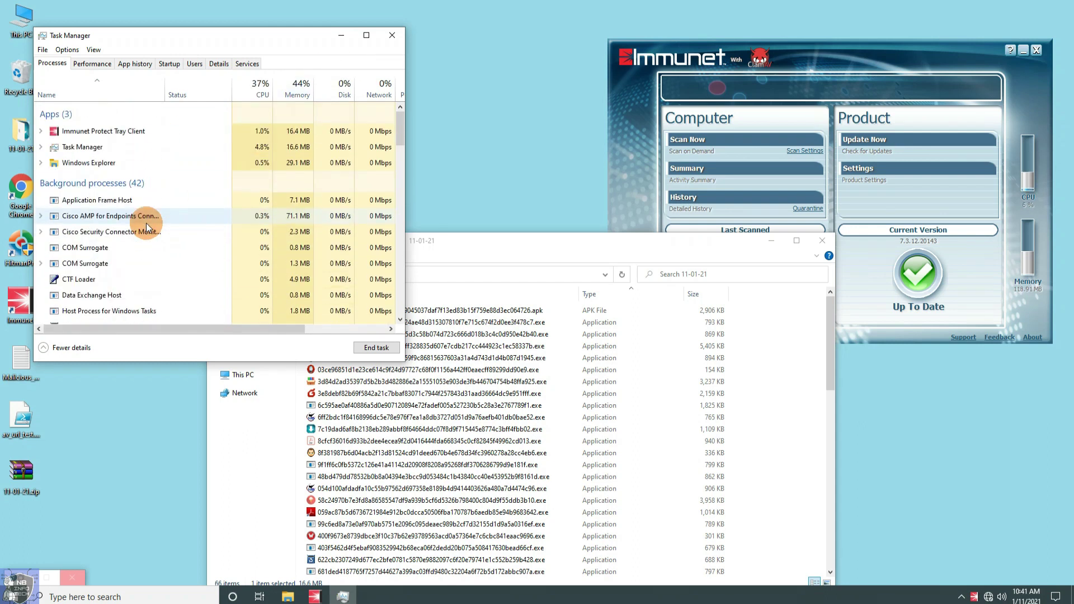
{"action": "left_click", "coordinate": [391, 39]}
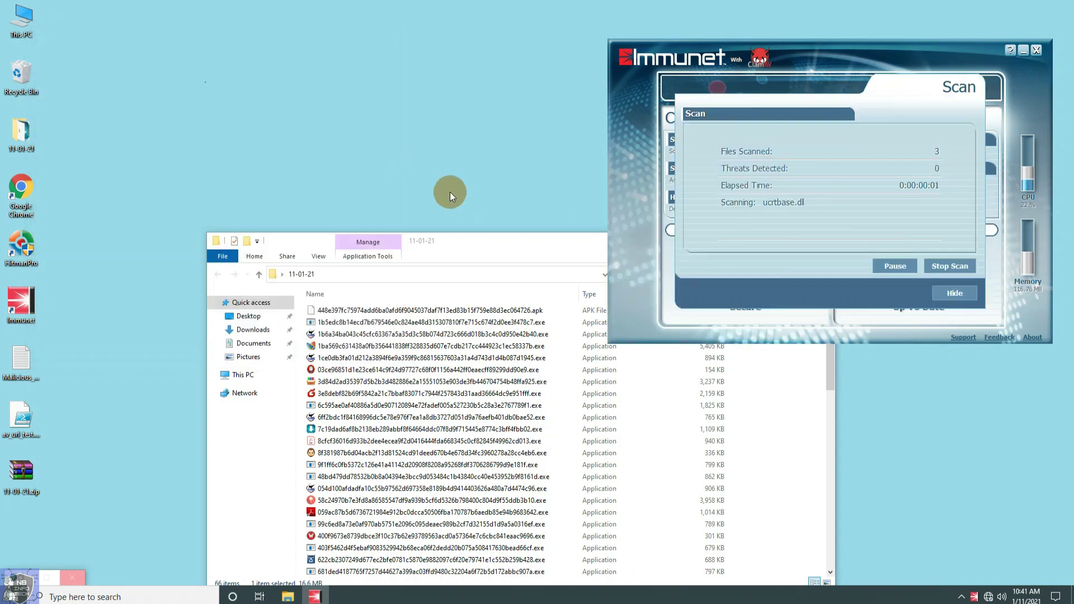
Close the 11-01-21 File Explorer window while the Immunet scan runs.
{"action": "left_click", "coordinate": [519, 240]}
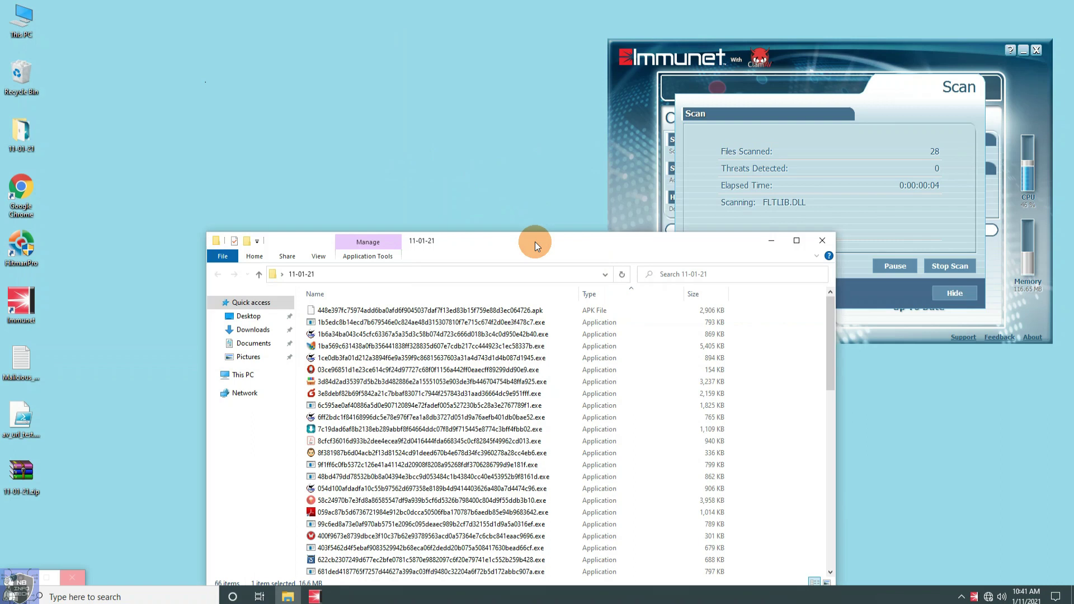
{"action": "left_click", "coordinate": [818, 241]}
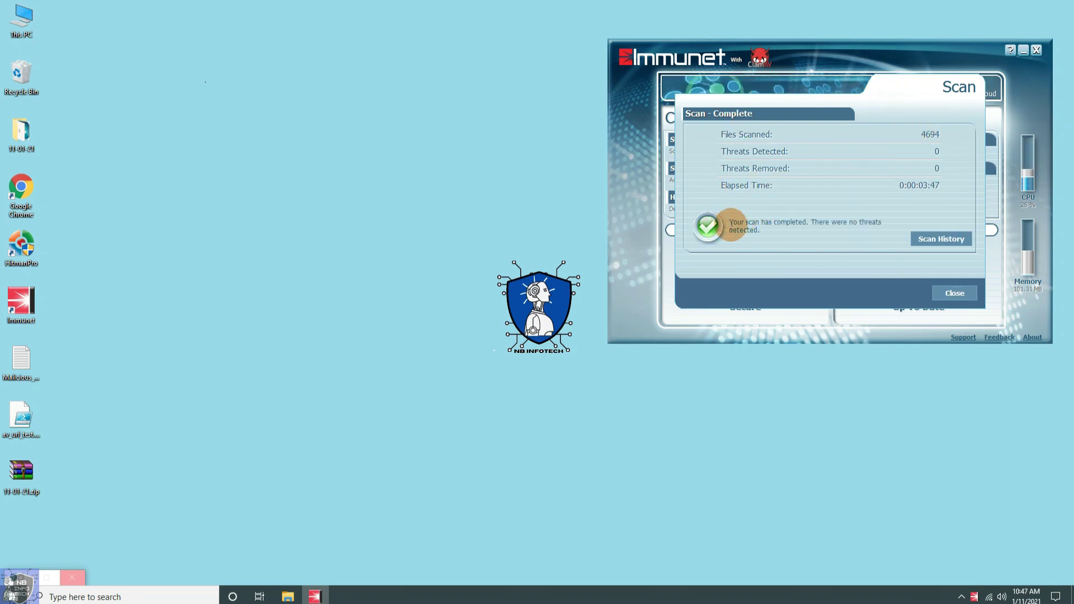
Close the Scan - Complete summary reporting 4694 files scanned and no threats.
{"action": "left_click", "coordinate": [953, 295]}
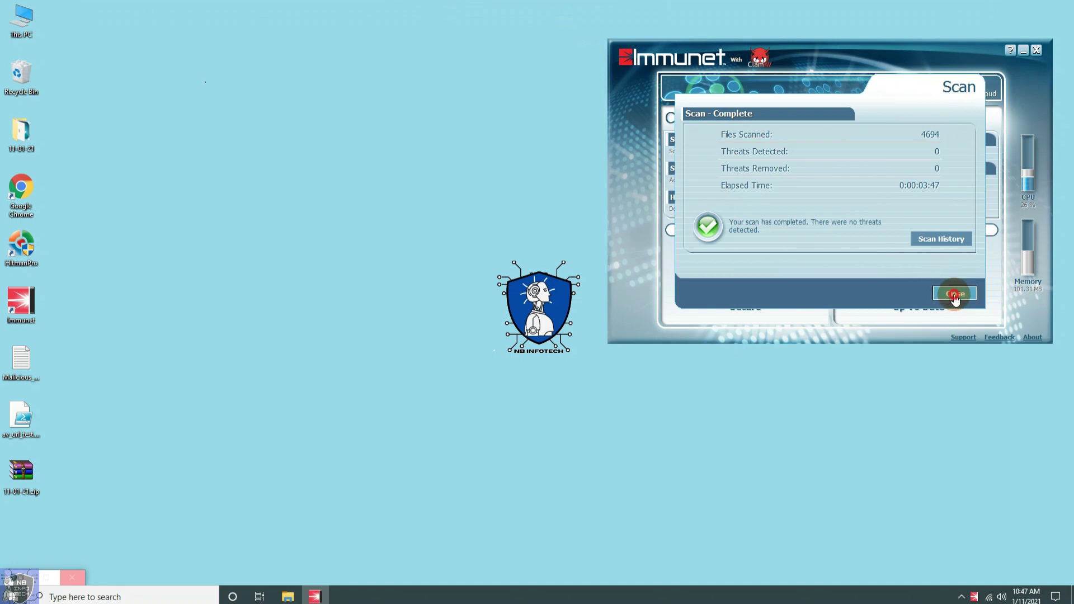